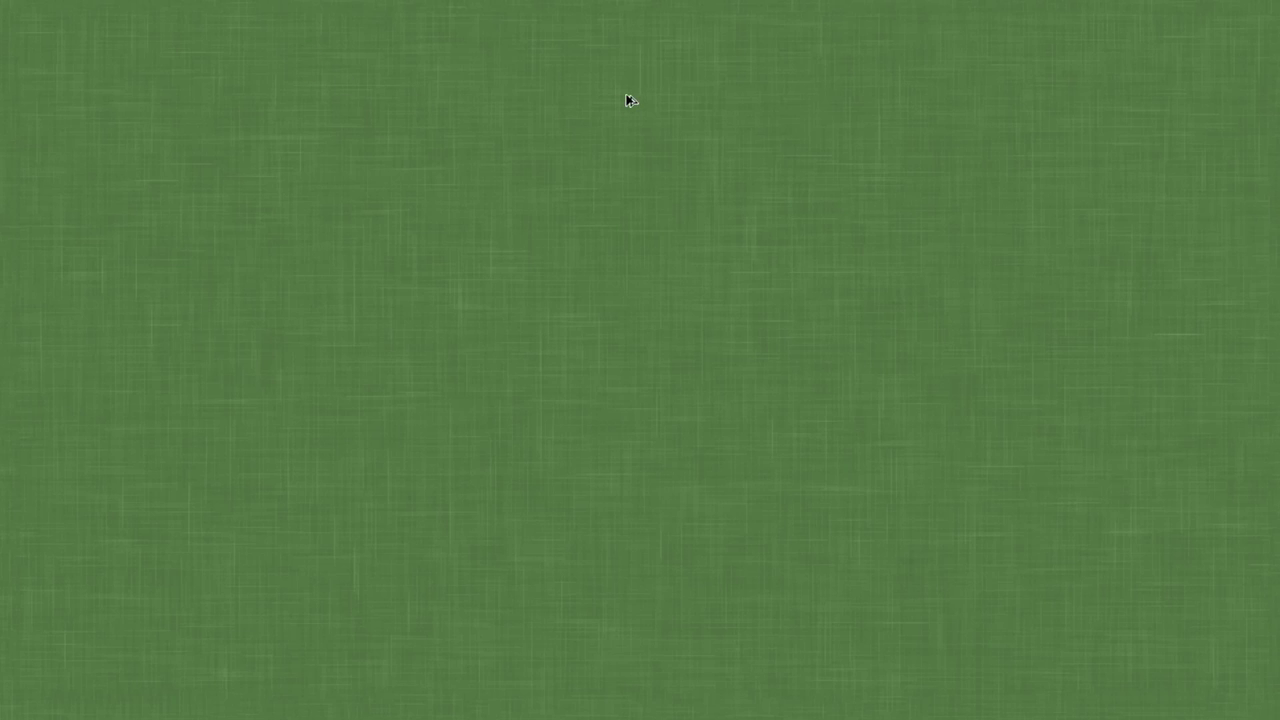
{"action": "key", "text": "super+alt+i"}
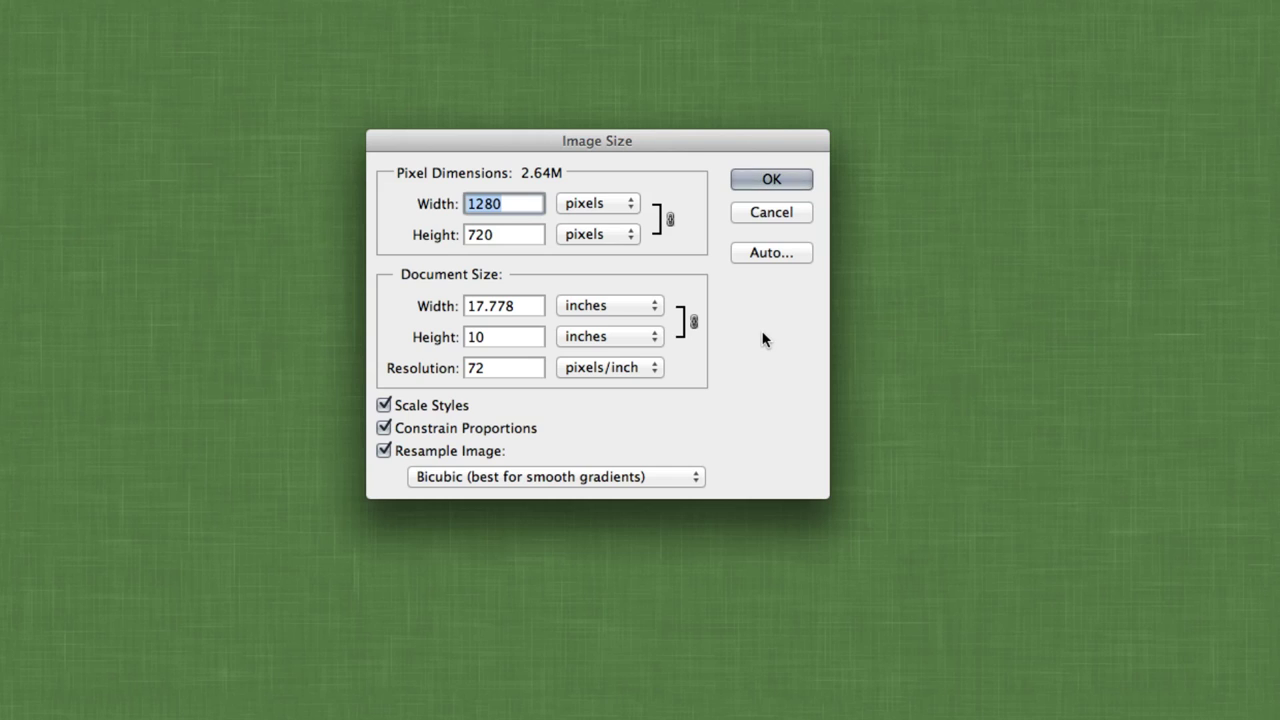
{"action": "key", "text": "Return"}
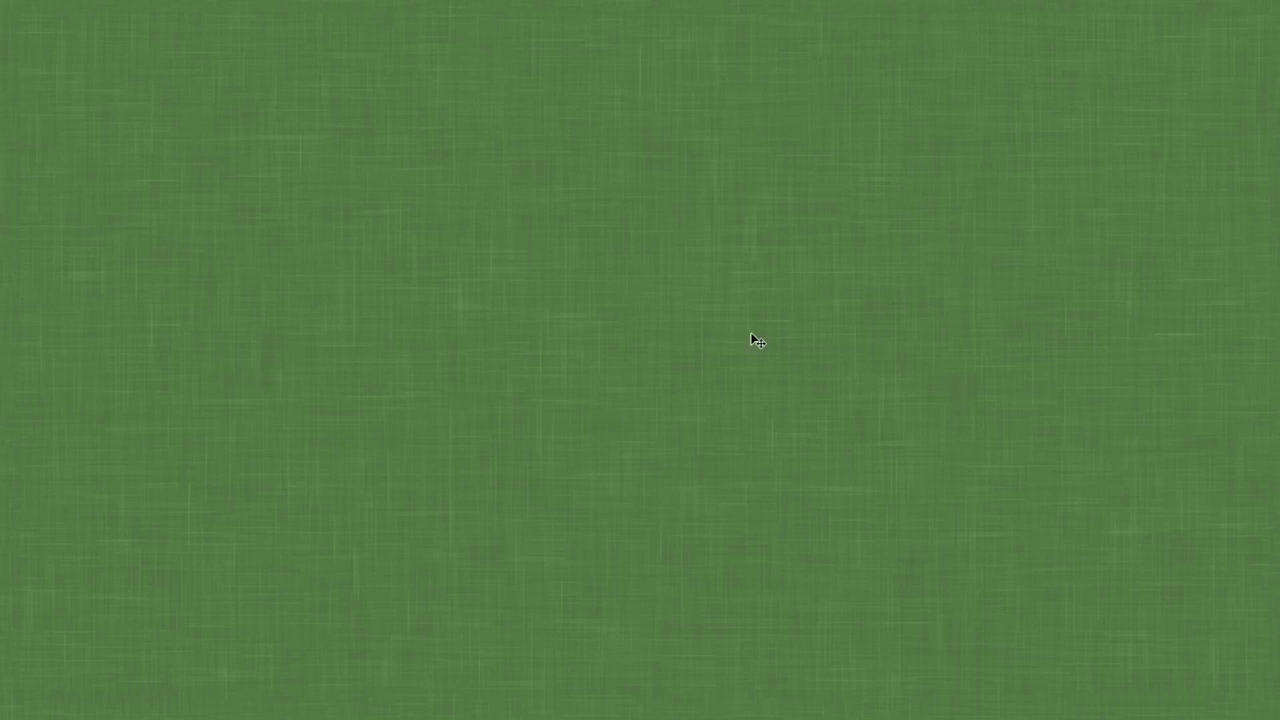
- Select the Horizontal Type Tool with the Cooper Std font
{"action": "left_click", "coordinate": [18, 440]}
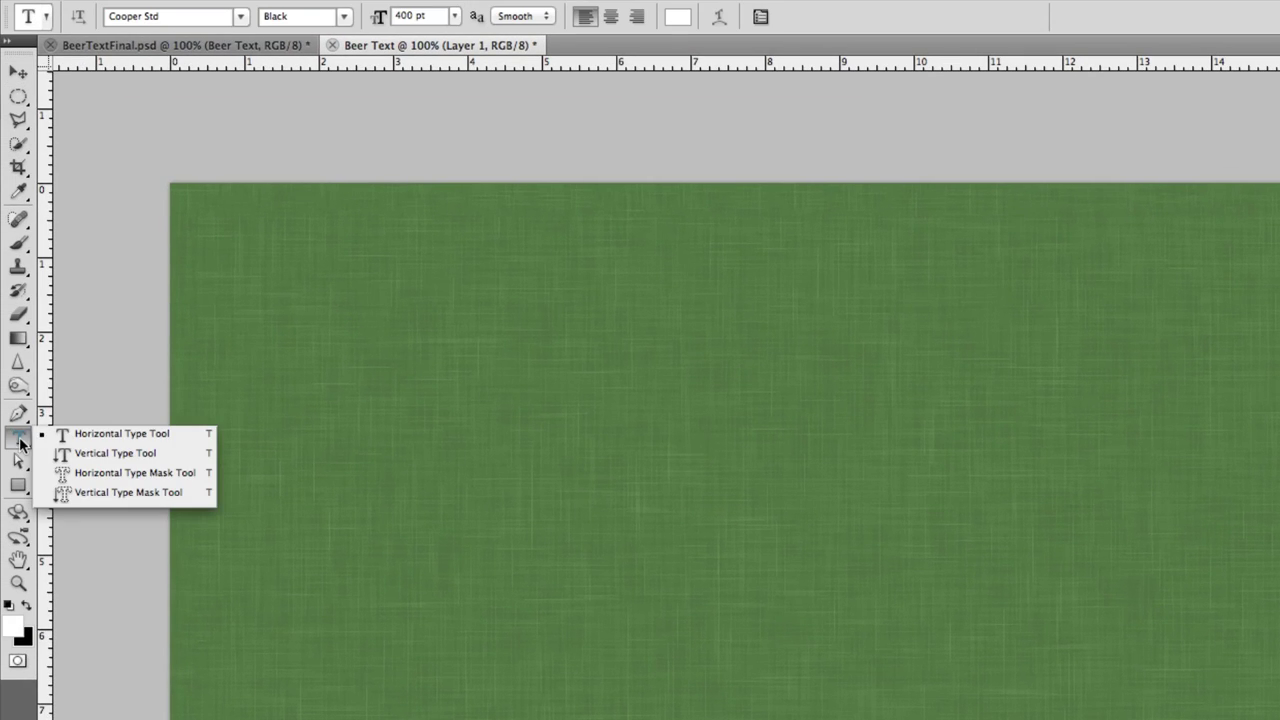
{"action": "left_click", "coordinate": [72, 436]}
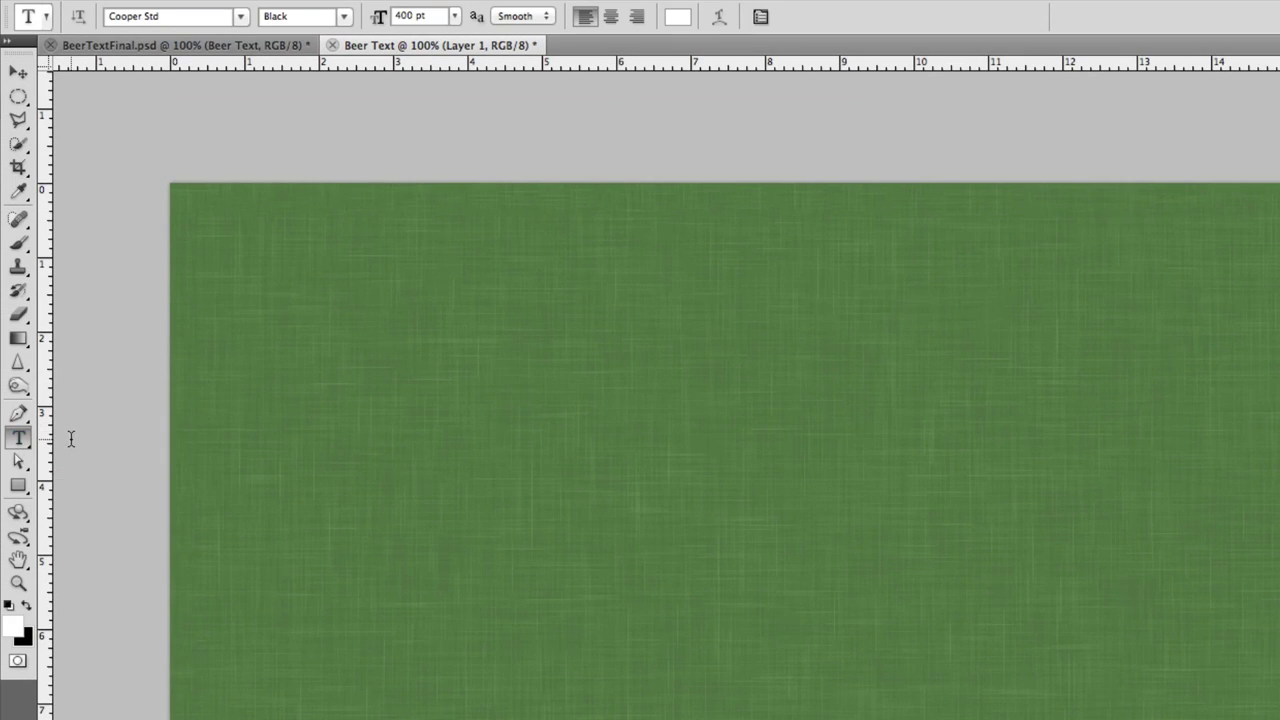
{"action": "left_click", "coordinate": [240, 18]}
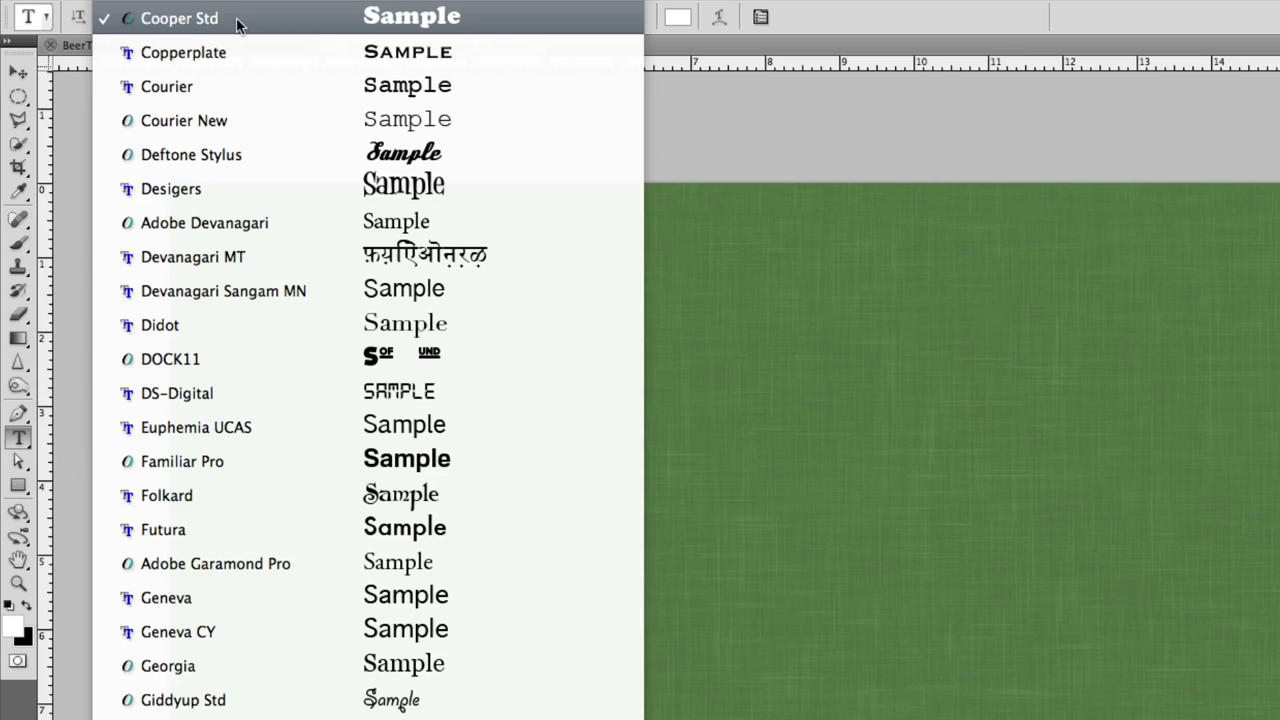
{"action": "left_click", "coordinate": [327, 18]}
- Type 'BEER' near the canvas's left side, commit it and nudge it slightly down
{"action": "left_click", "coordinate": [415, 16]}
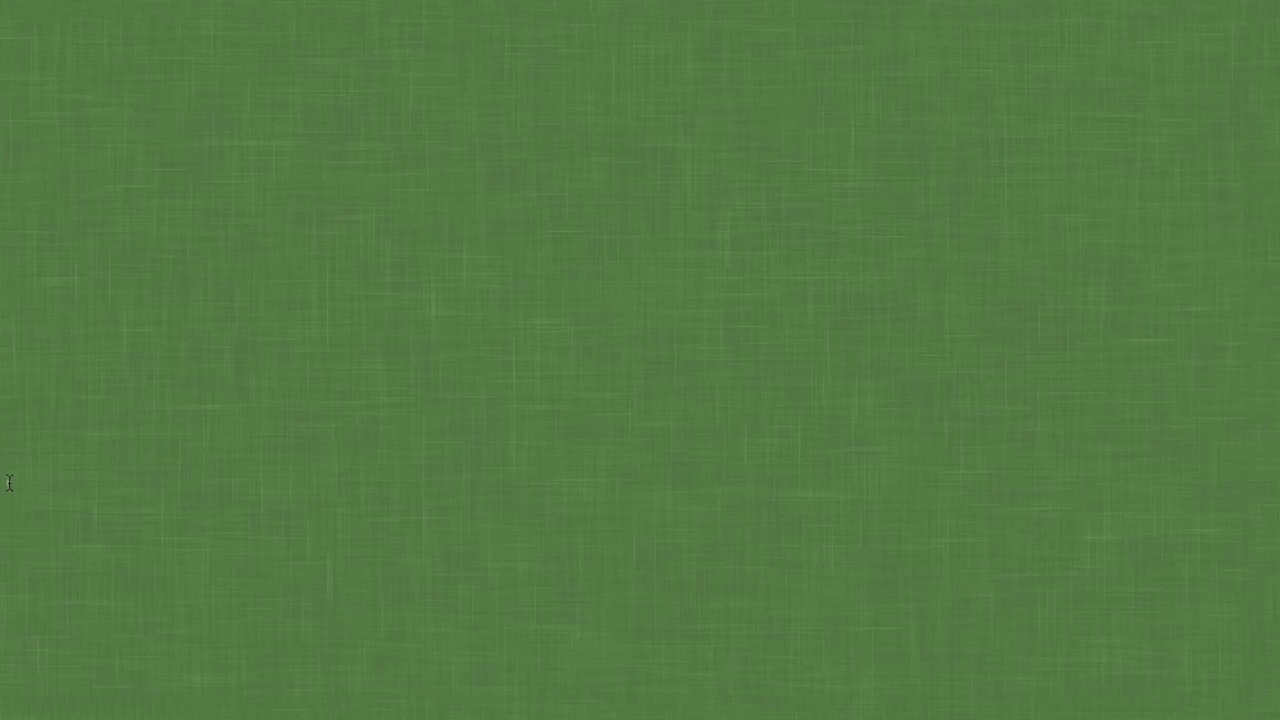
{"action": "type", "text": "BEER"}
{"action": "key", "text": "ctrl+Return"}
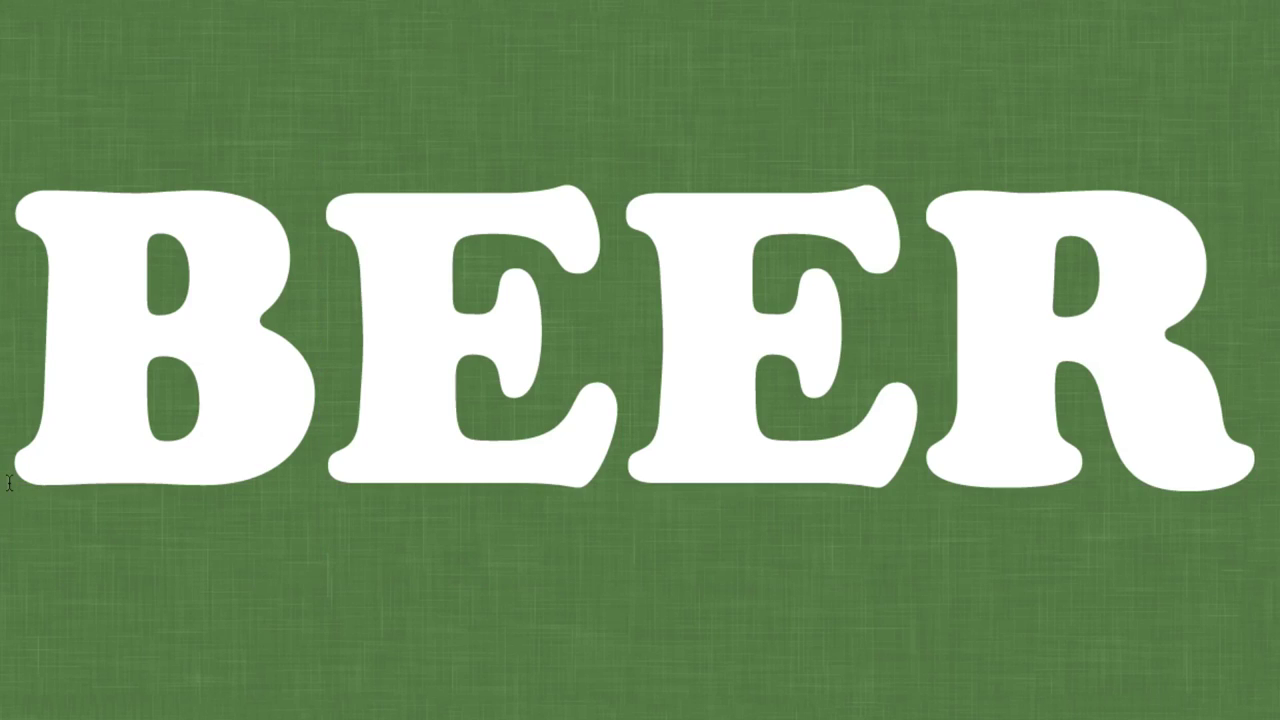
{"action": "key", "text": "shift+Down"}
{"action": "key", "text": "shift+Down"}
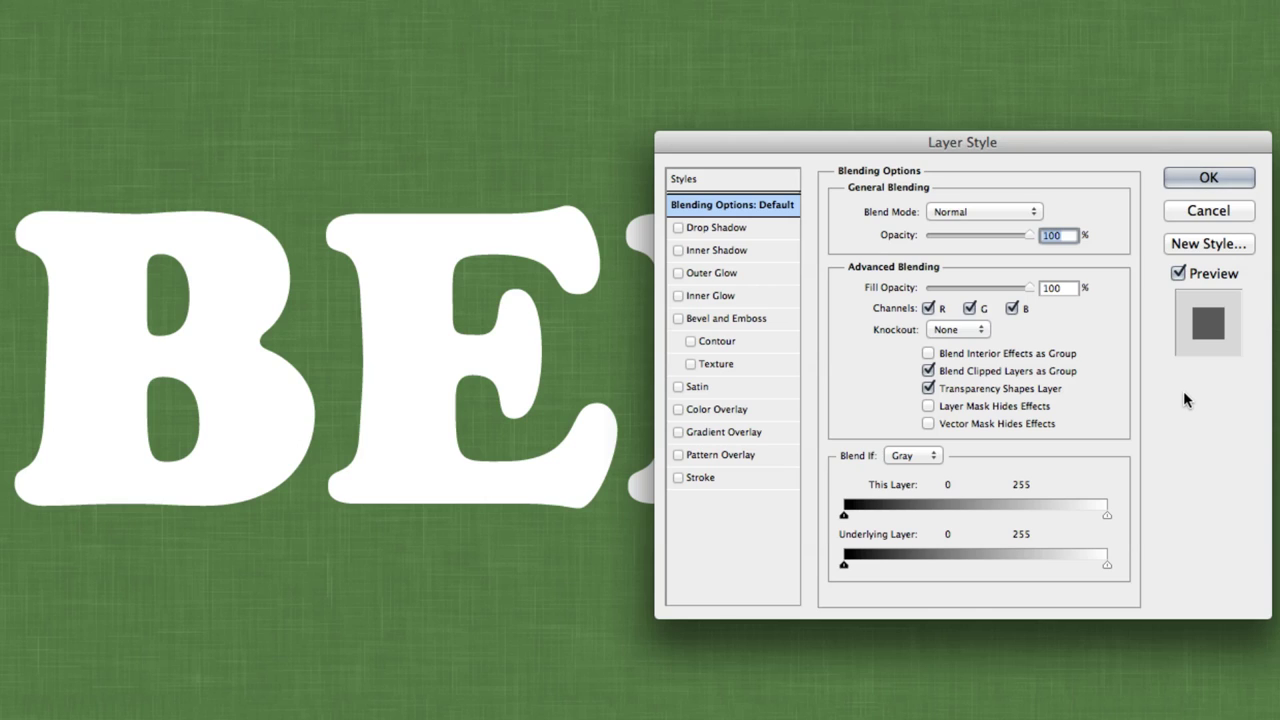
- Blend interior effects as a group, not clipped layers, and add a Gradient Overlay for editing
{"action": "left_click", "coordinate": [928, 354]}
{"action": "left_click", "coordinate": [927, 371]}
{"action": "left_click", "coordinate": [755, 433]}
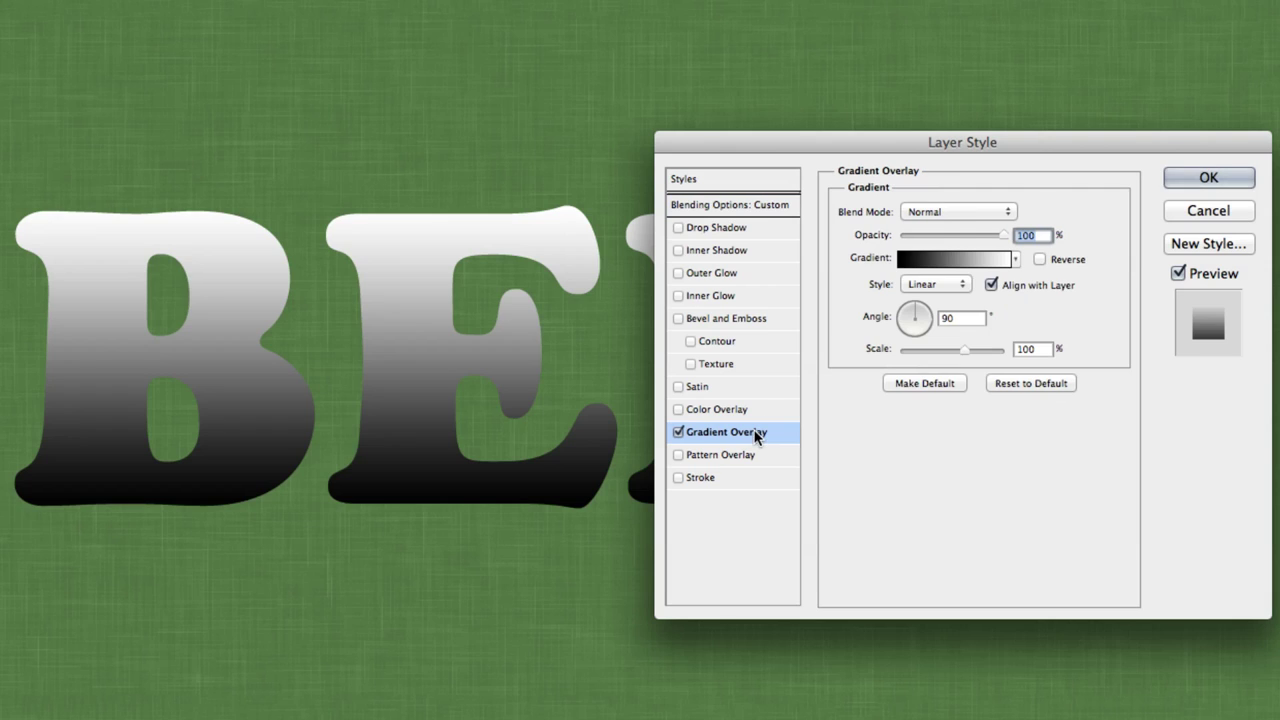
{"action": "left_click", "coordinate": [951, 258]}
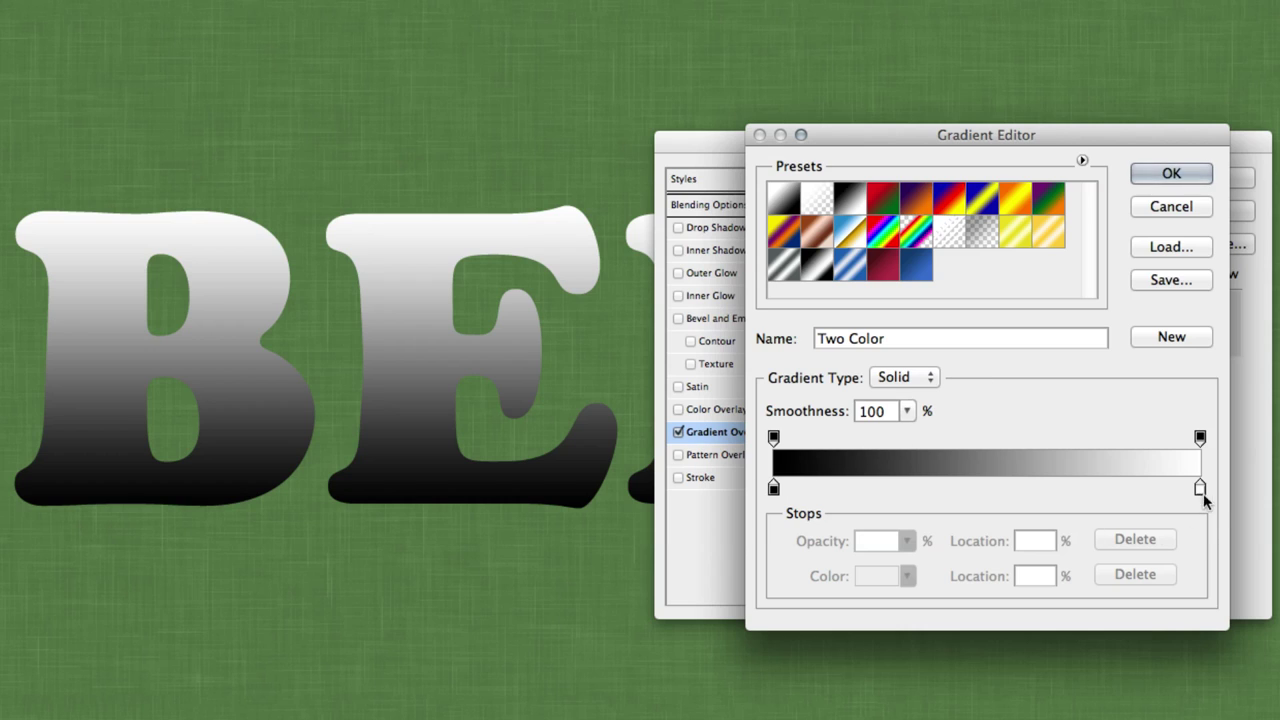
- Add gradient colour stops at about 40% and 85%
{"action": "left_click", "coordinate": [917, 488]}
{"action": "left_click_drag", "start_coordinate": [917, 488], "coordinate": [943, 488]}
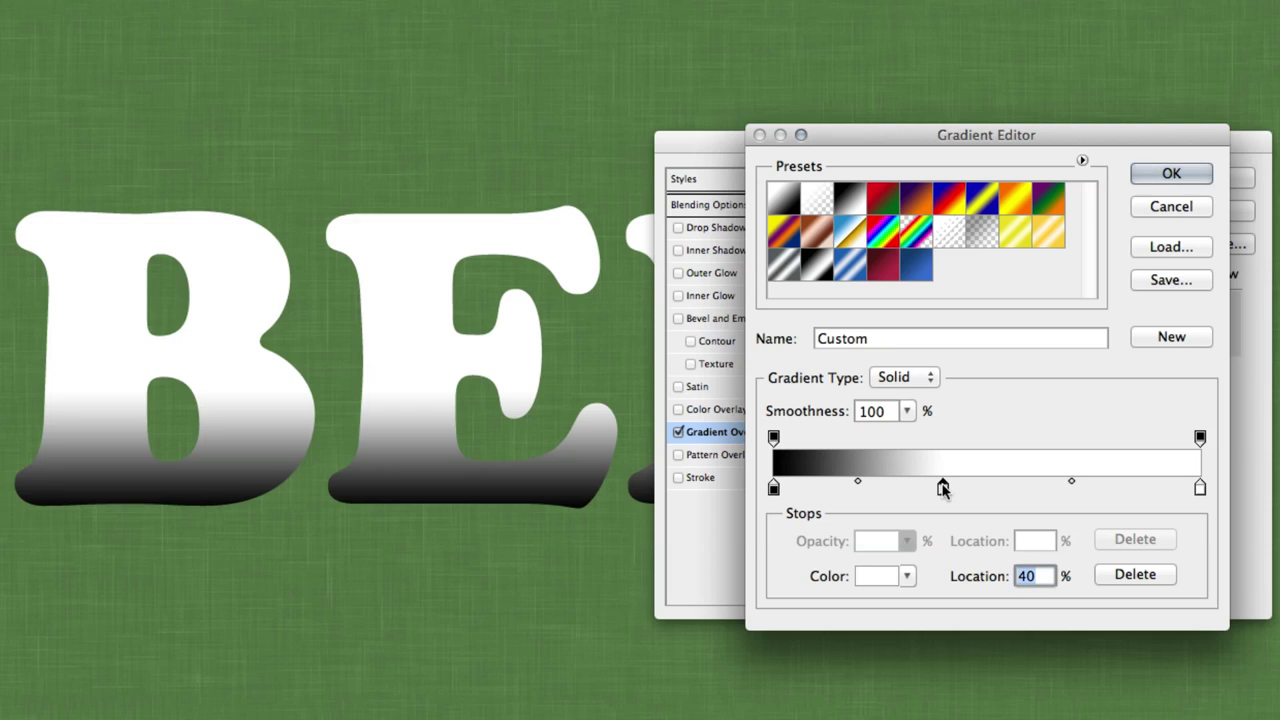
{"action": "left_click", "coordinate": [1117, 490]}
{"action": "left_click_drag", "start_coordinate": [1117, 490], "coordinate": [1135, 490]}
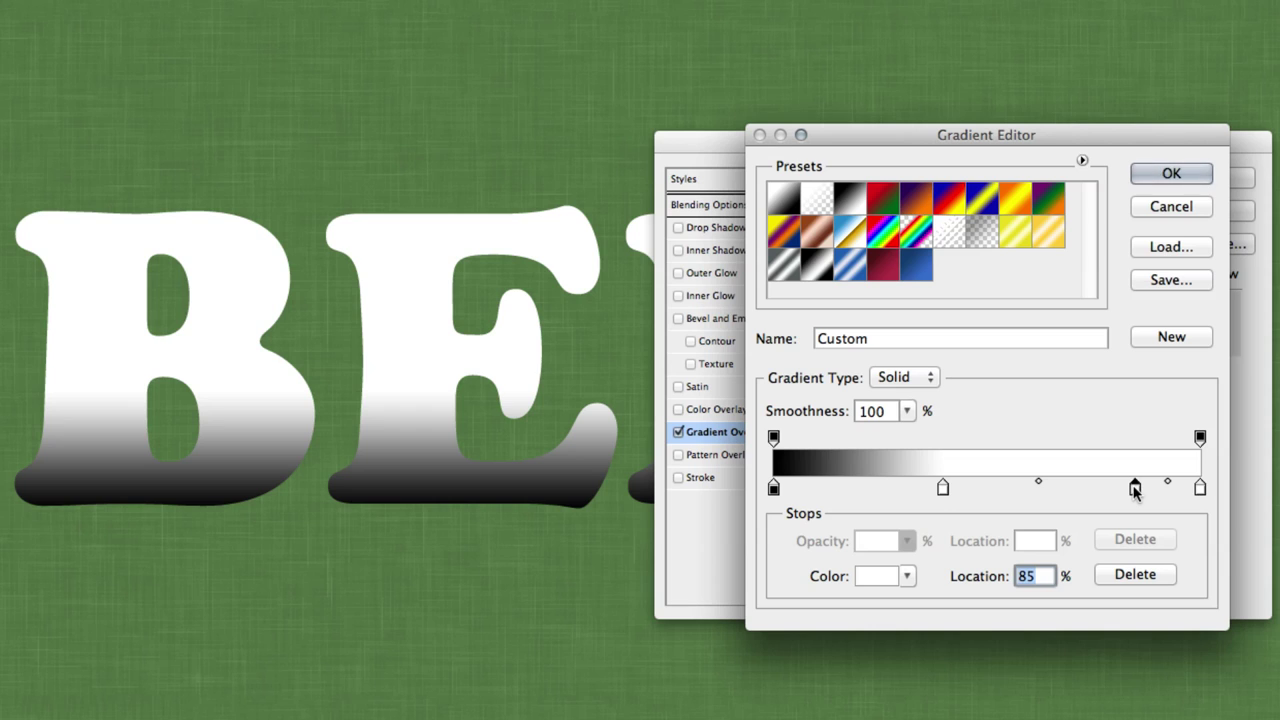
- Colour the first stop e98700 and the 40% stop ad7d03
{"action": "double_click", "coordinate": [773, 488]}
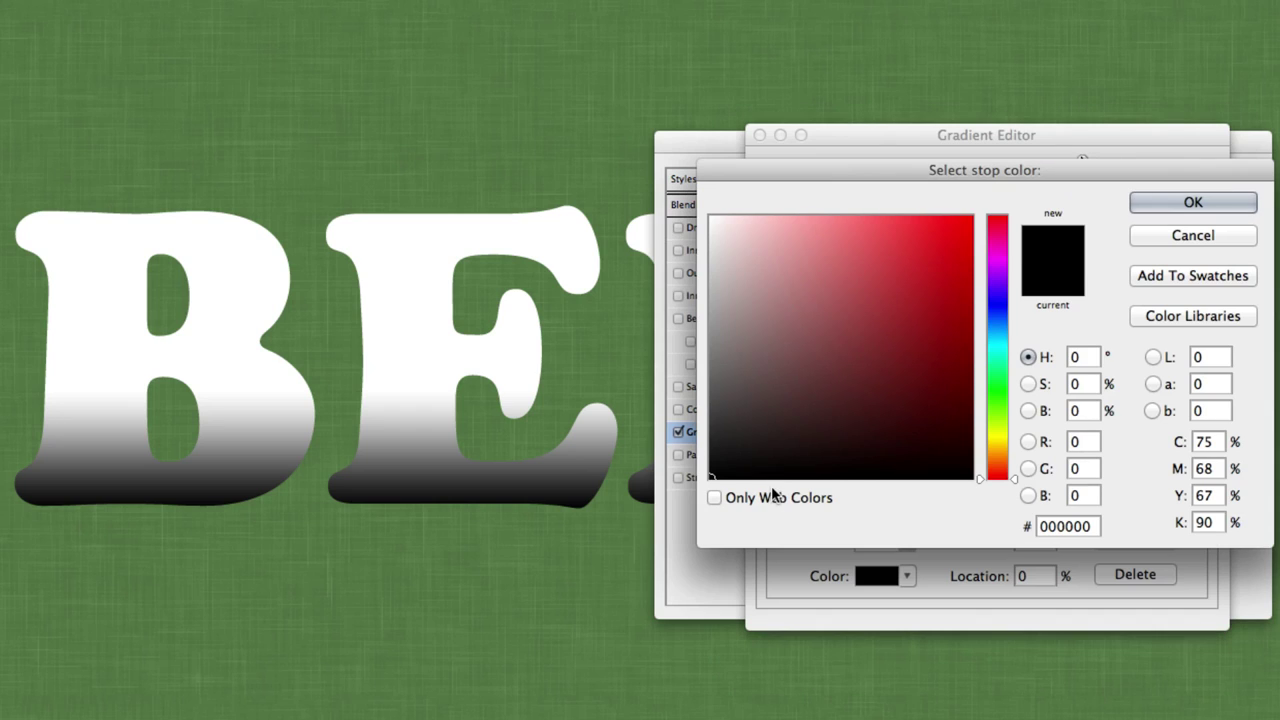
{"action": "left_click", "coordinate": [1098, 530]}
{"action": "double_click", "coordinate": [1098, 530]}
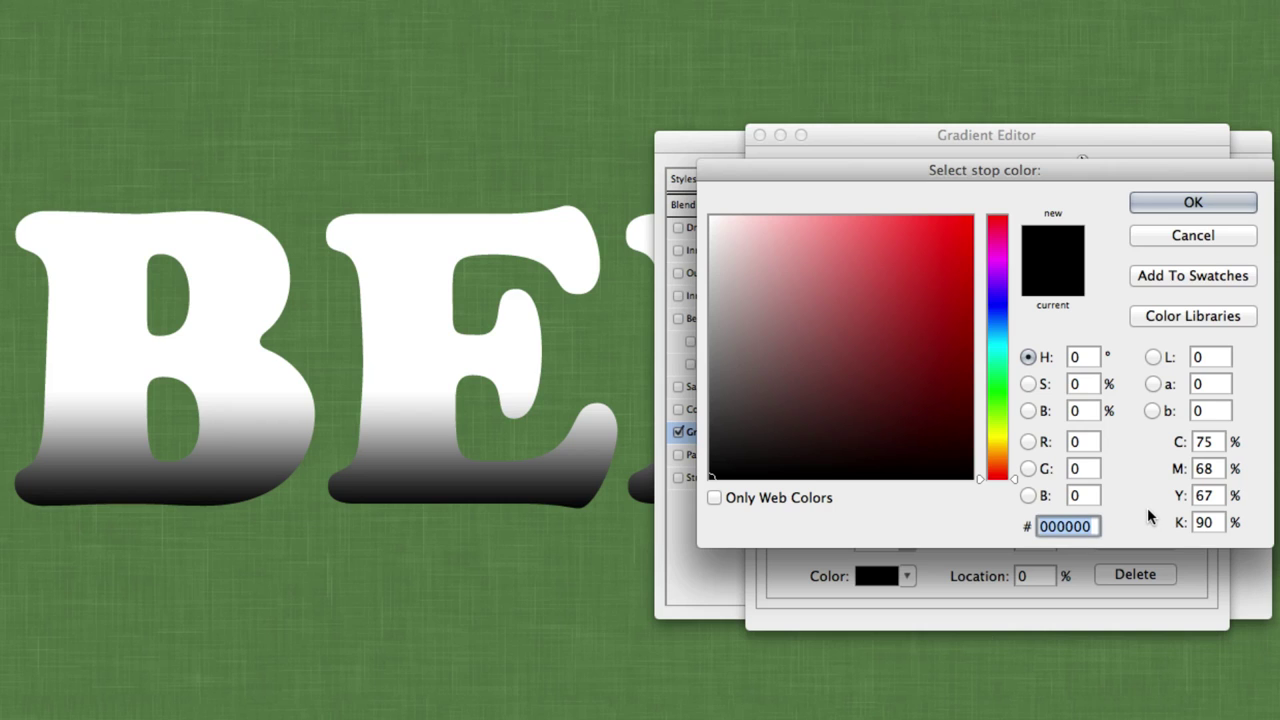
{"action": "type", "text": "e"}
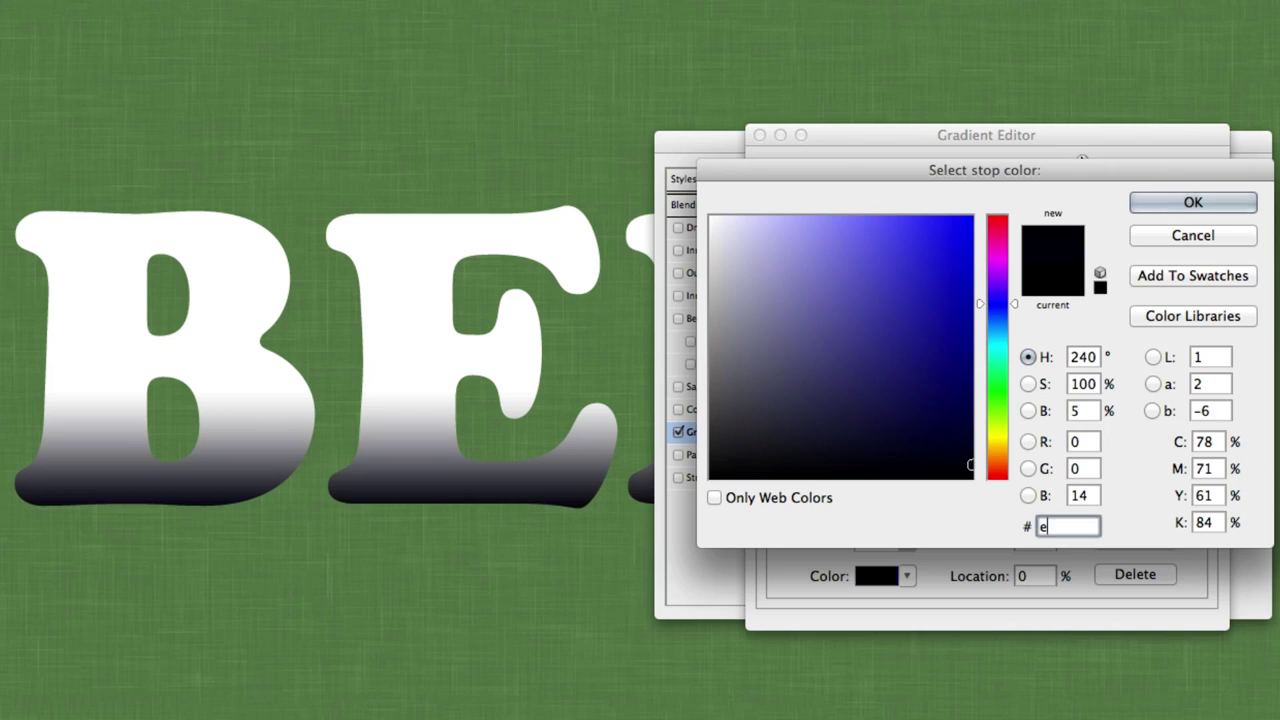
{"action": "type", "text": "98700"}
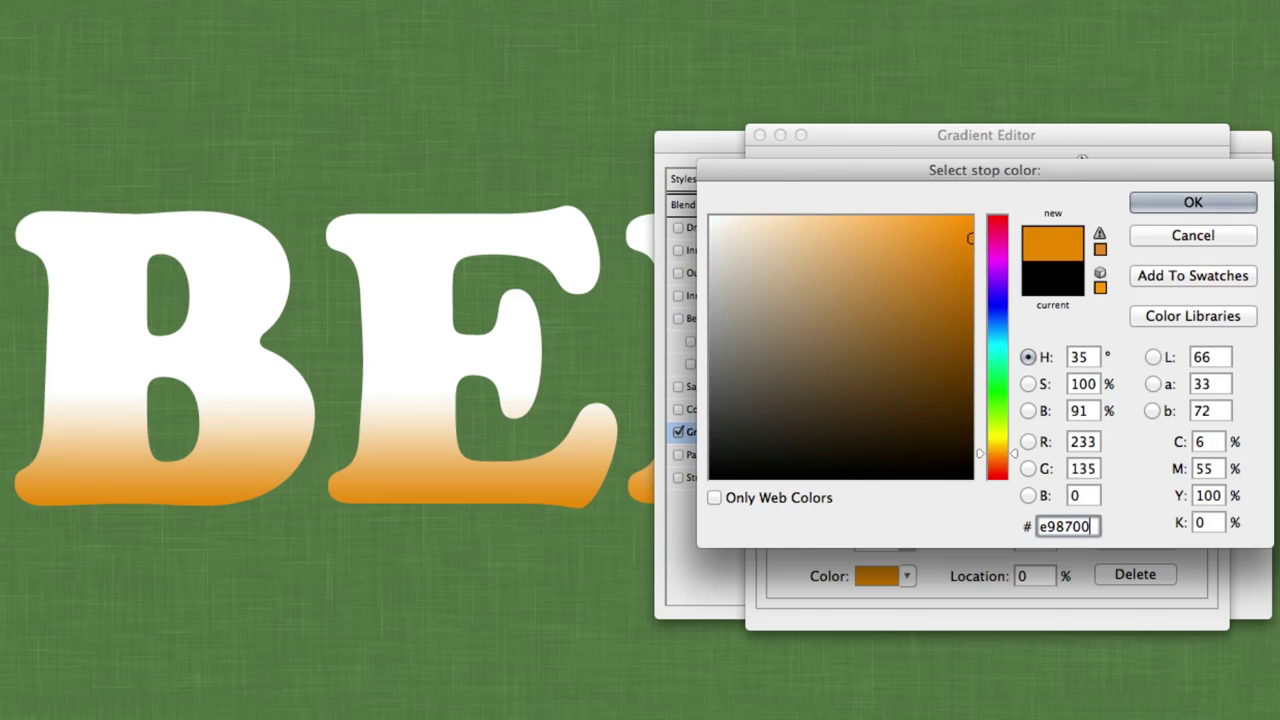
{"action": "key", "text": "Return"}
{"action": "double_click", "coordinate": [943, 487]}
{"action": "double_click", "coordinate": [1072, 525]}
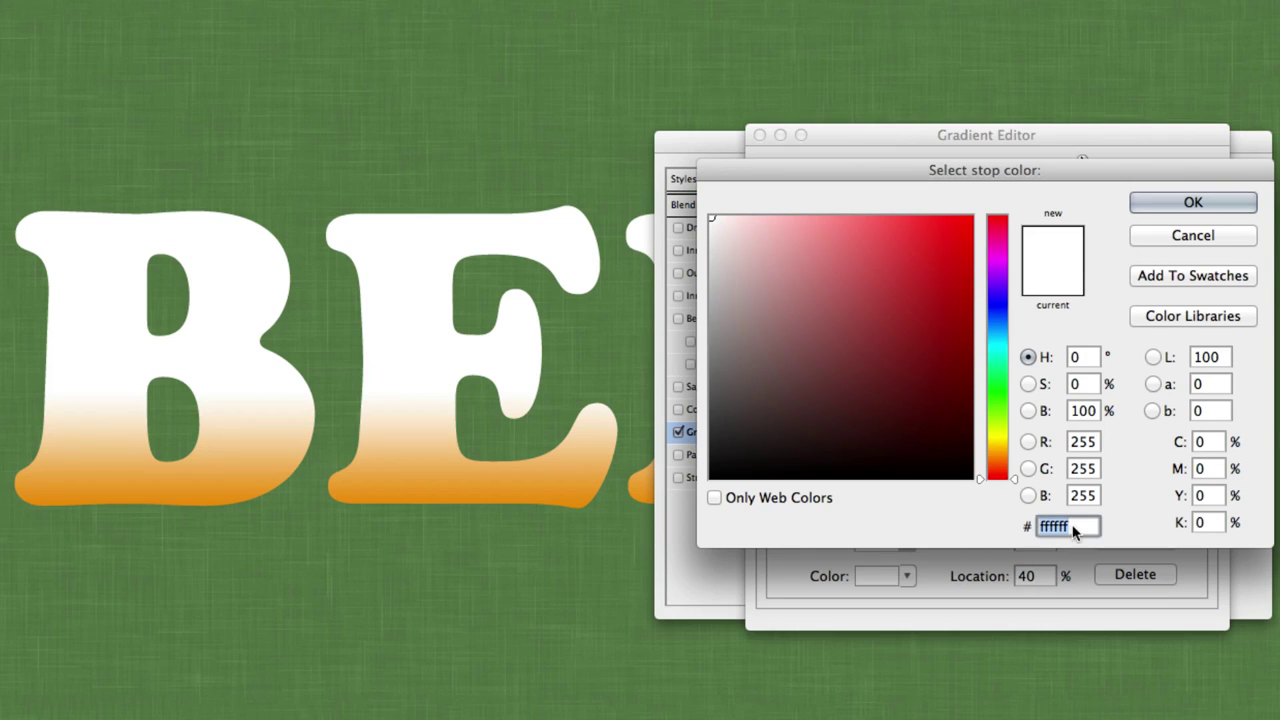
{"action": "type", "text": "ad7"}
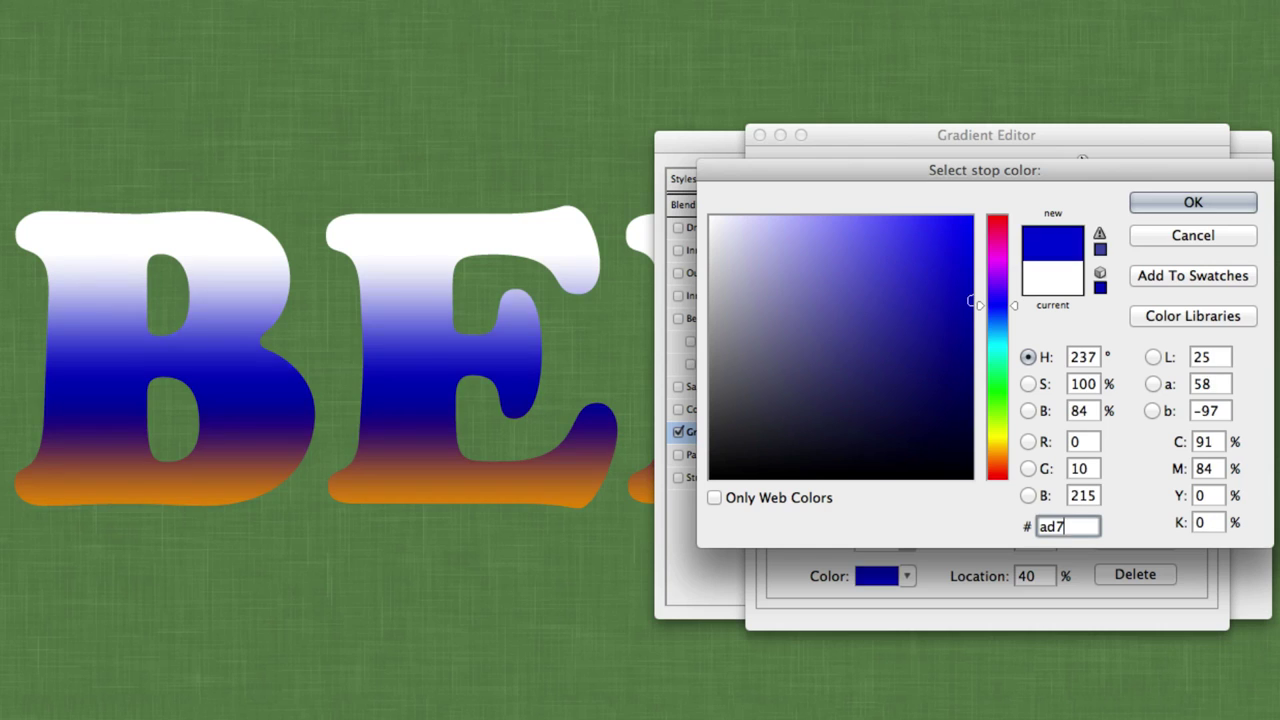
{"action": "type", "text": "d03"}
{"action": "key", "text": "Return"}
- Colour the 85% stop 772f02, sample dark brown for the last stop, and accept the gradient
{"action": "double_click", "coordinate": [1136, 490]}
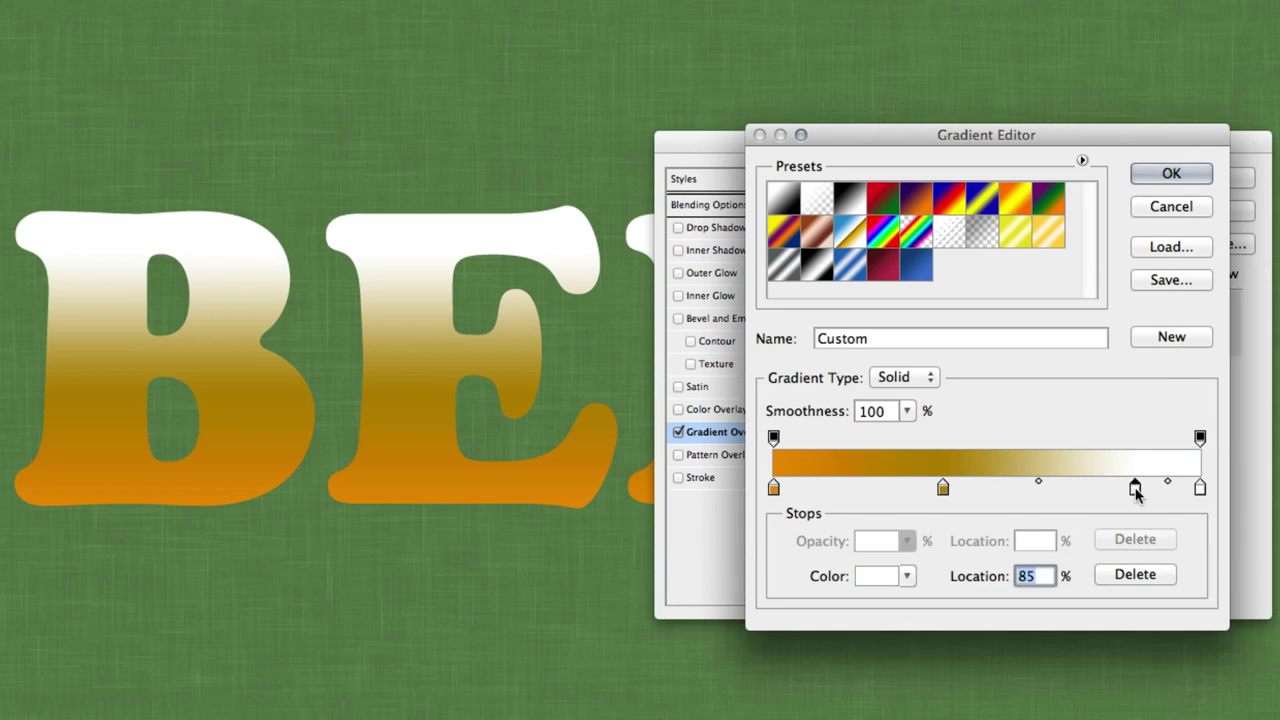
{"action": "double_click", "coordinate": [1076, 528]}
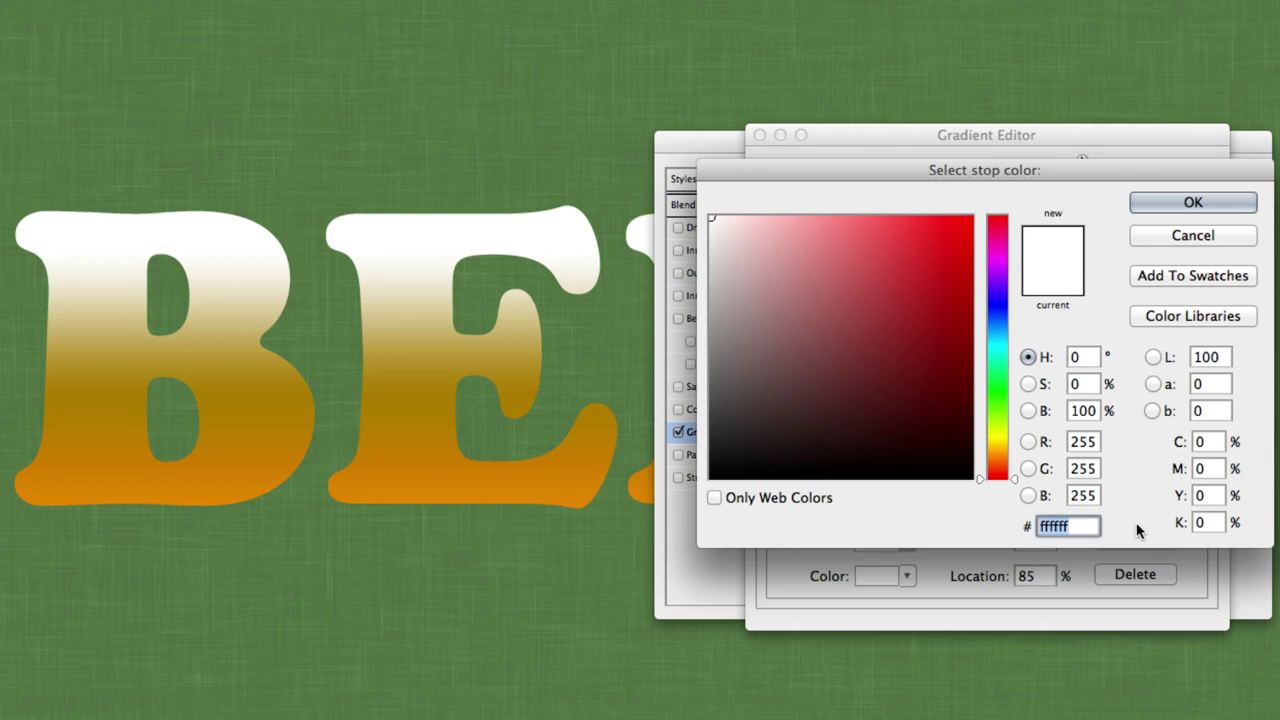
{"action": "type", "text": "772f02"}
{"action": "key", "text": "Return"}
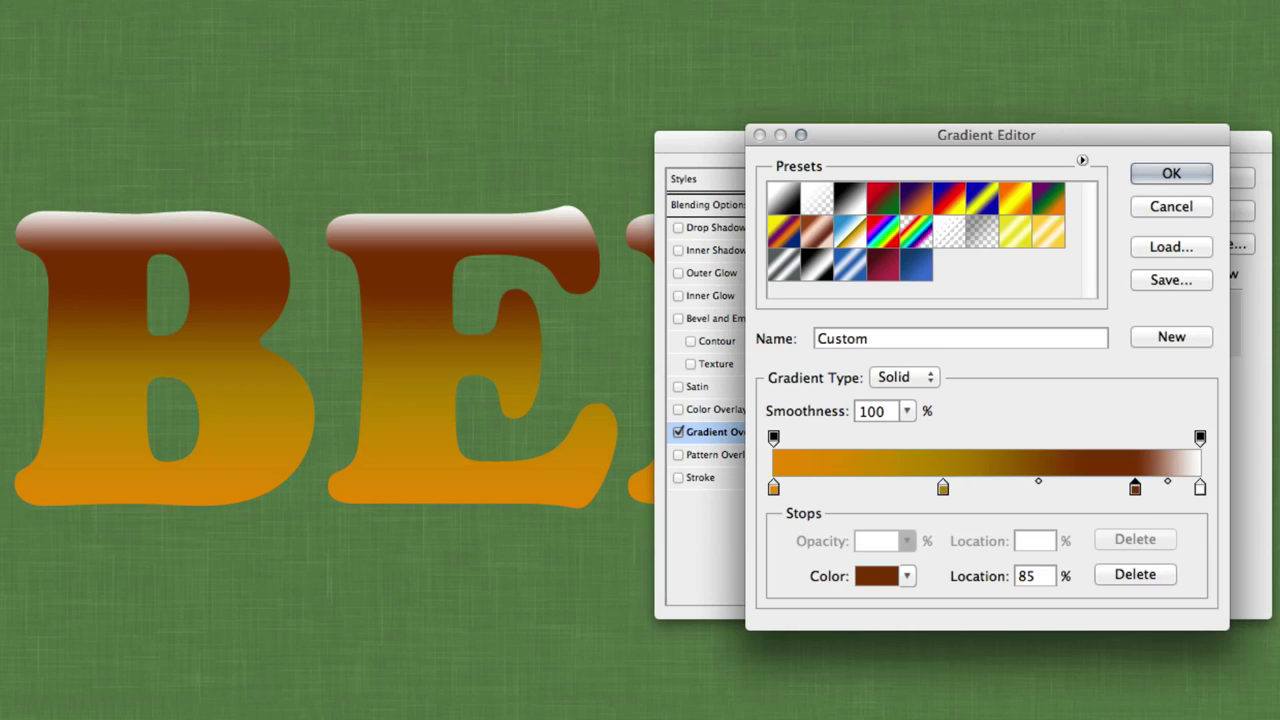
{"action": "left_click", "coordinate": [1201, 488]}
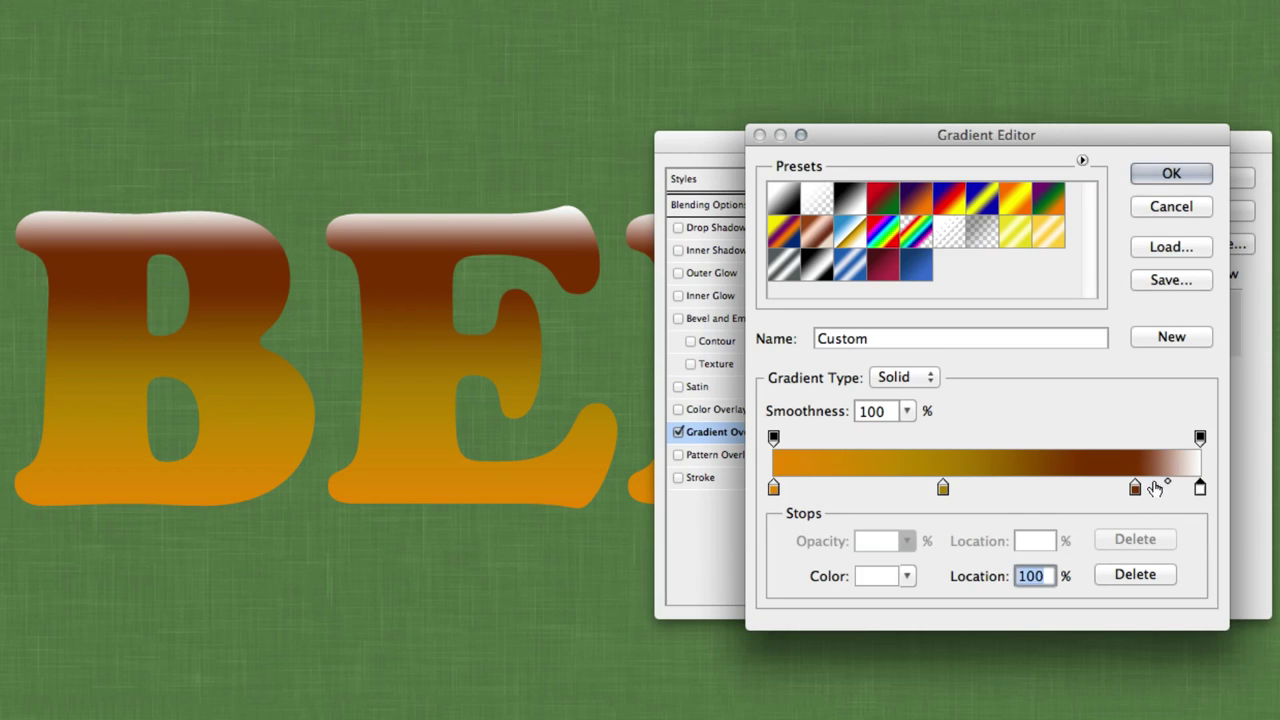
{"action": "left_click", "coordinate": [1137, 458]}
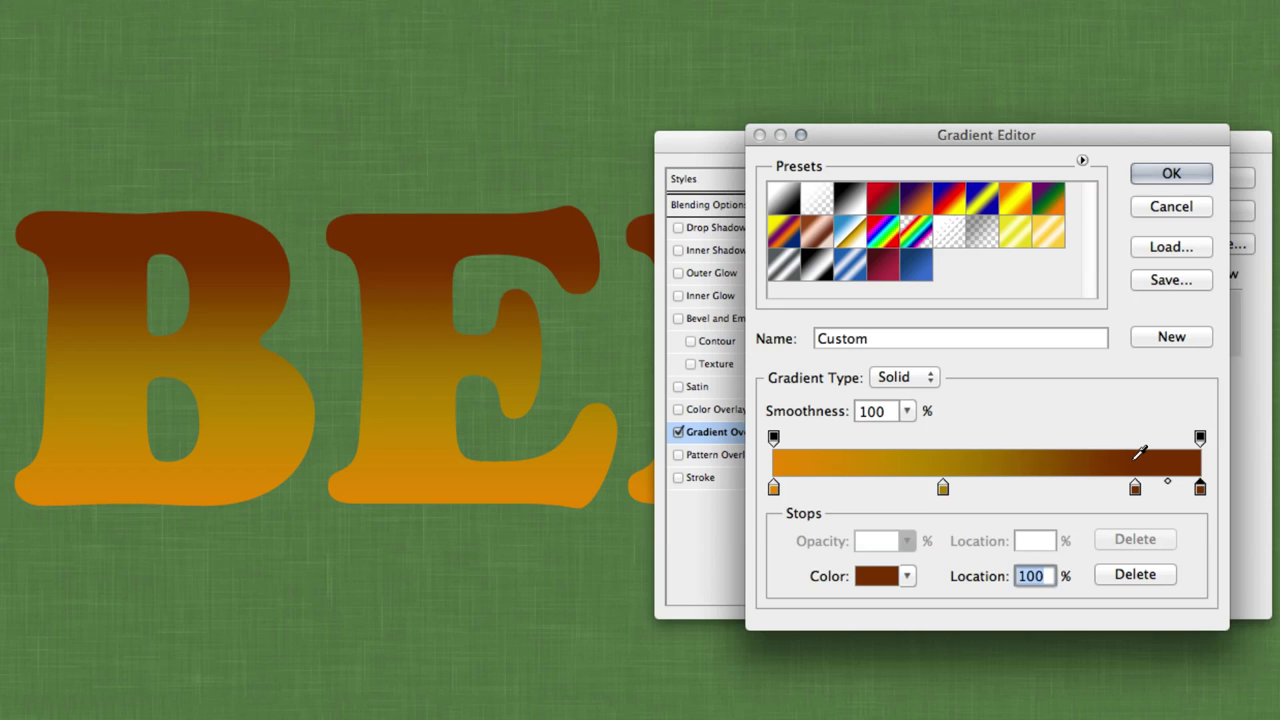
{"action": "left_click", "coordinate": [1197, 178]}
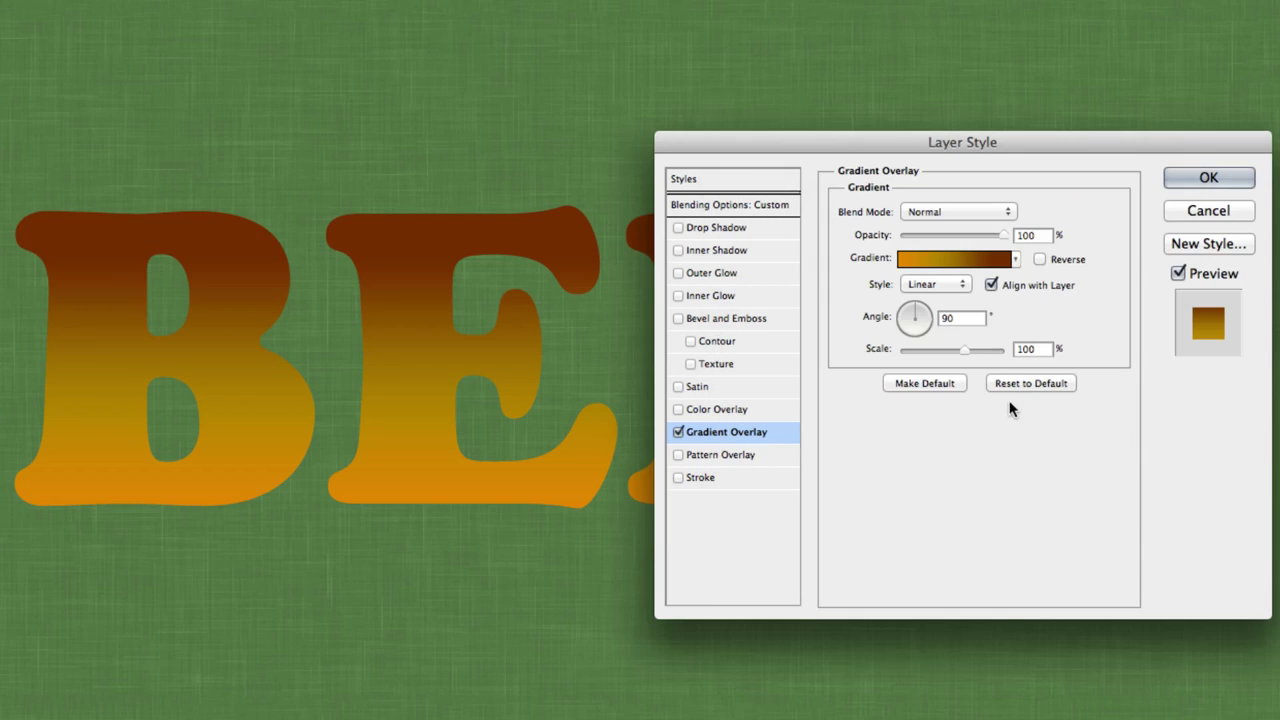
- Add Bevel and Emboss with size 15, soften 1 and its own lighting angle of -90°
{"action": "left_click", "coordinate": [762, 316]}
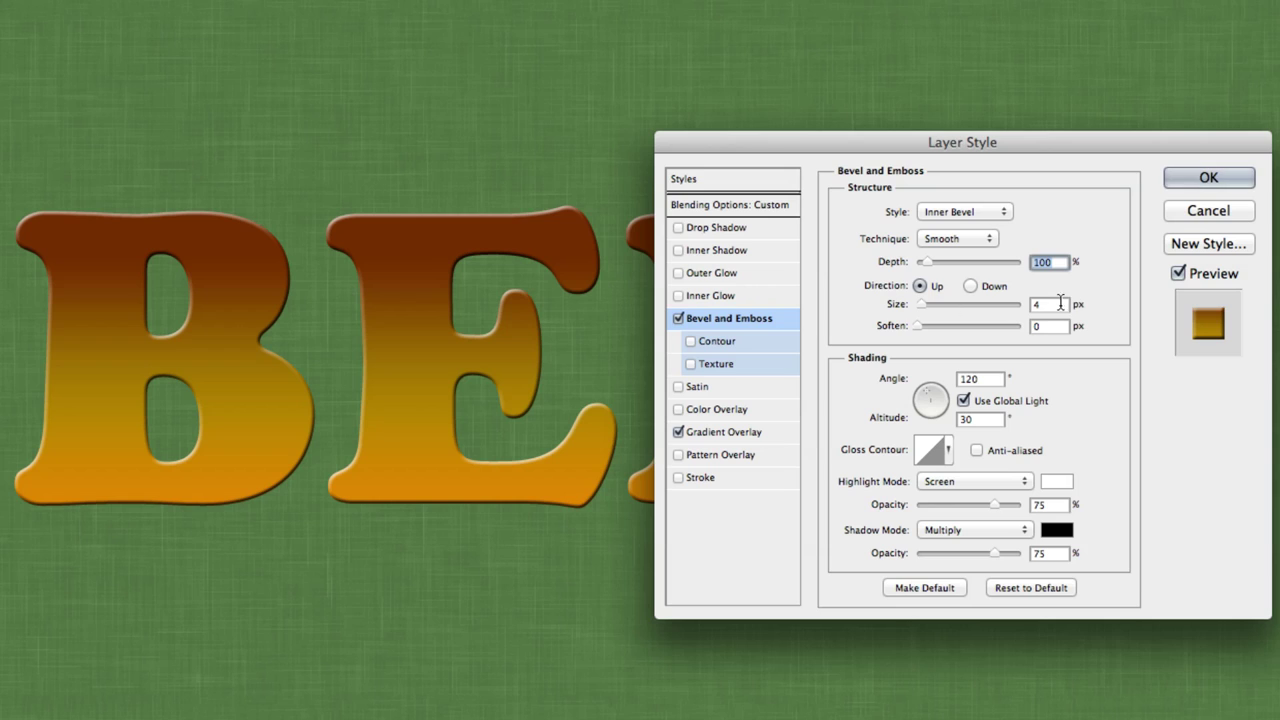
{"action": "key", "text": "Tab"}
{"action": "type", "text": "15"}
{"action": "key", "text": "Tab"}
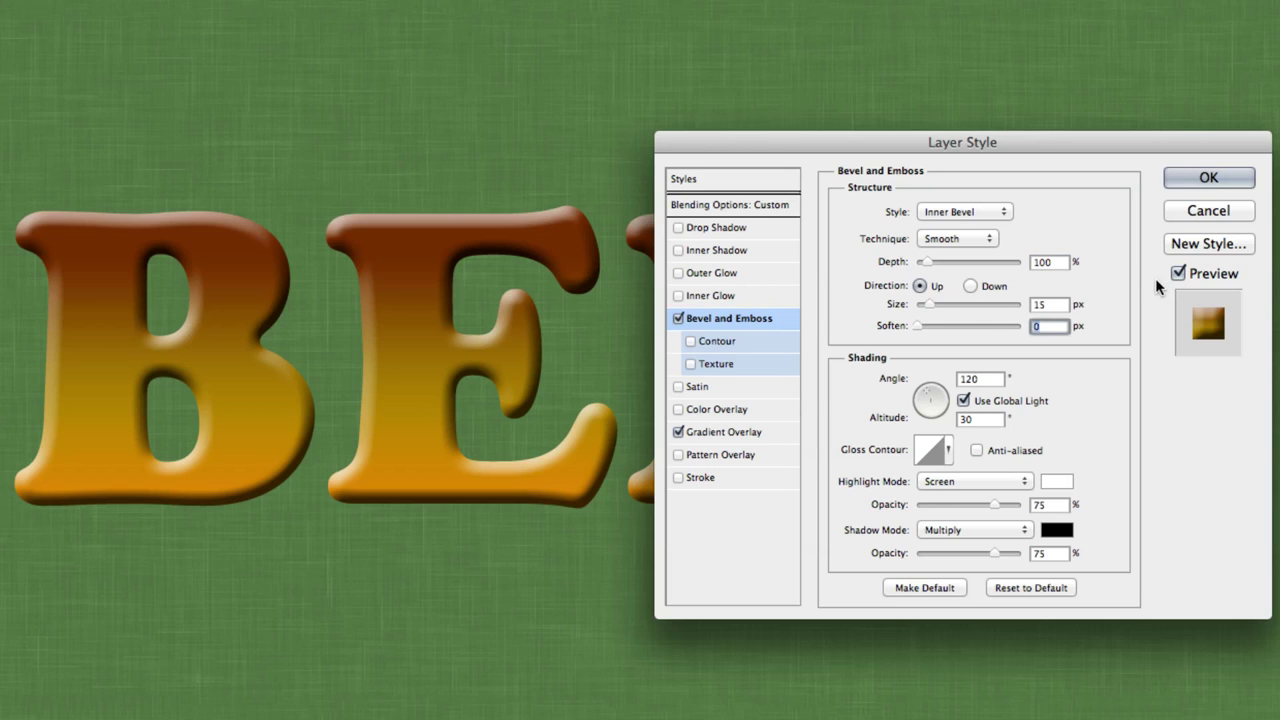
{"action": "type", "text": "1"}
{"action": "left_click", "coordinate": [963, 400]}
{"action": "left_click_drag", "start_coordinate": [995, 378], "coordinate": [944, 380]}
{"action": "type", "text": "-90"}
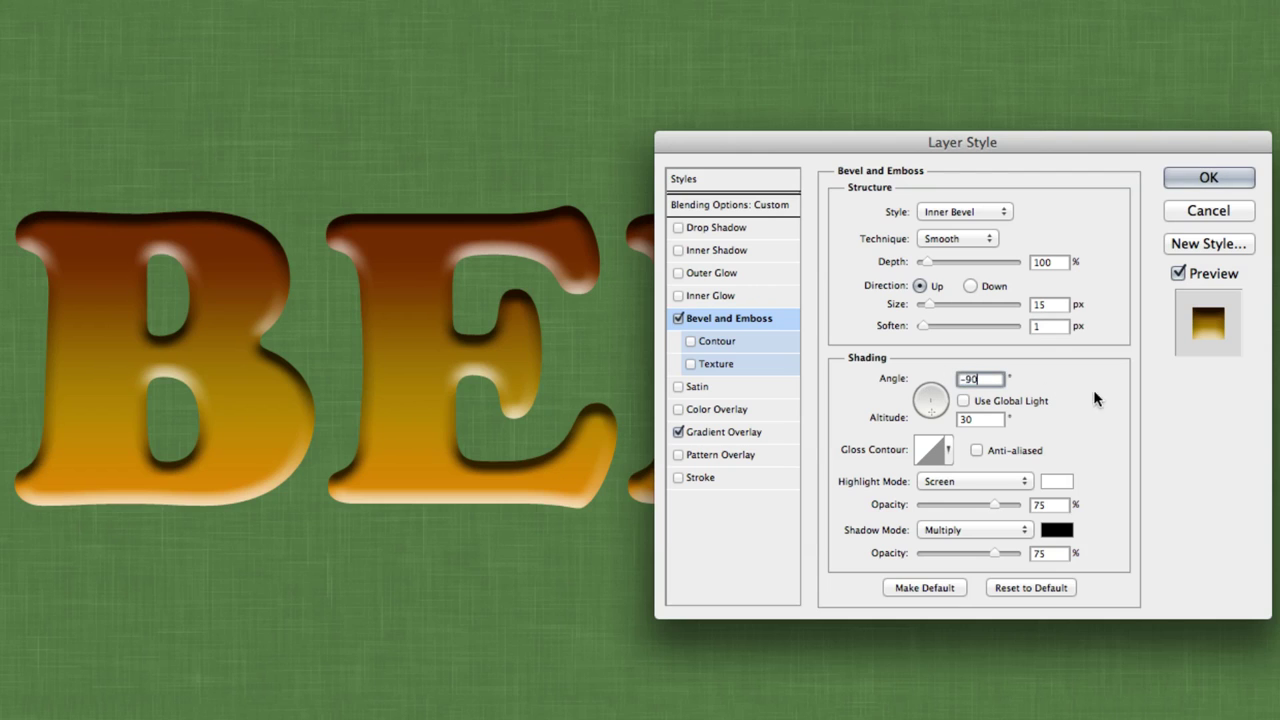
{"action": "key", "text": "Tab"}
- Set bevel altitude 35, an anti-aliased Rolling Slope - Descending gloss contour, and 65% highlight opacity
{"action": "type", "text": "35"}
{"action": "left_click", "coordinate": [948, 451]}
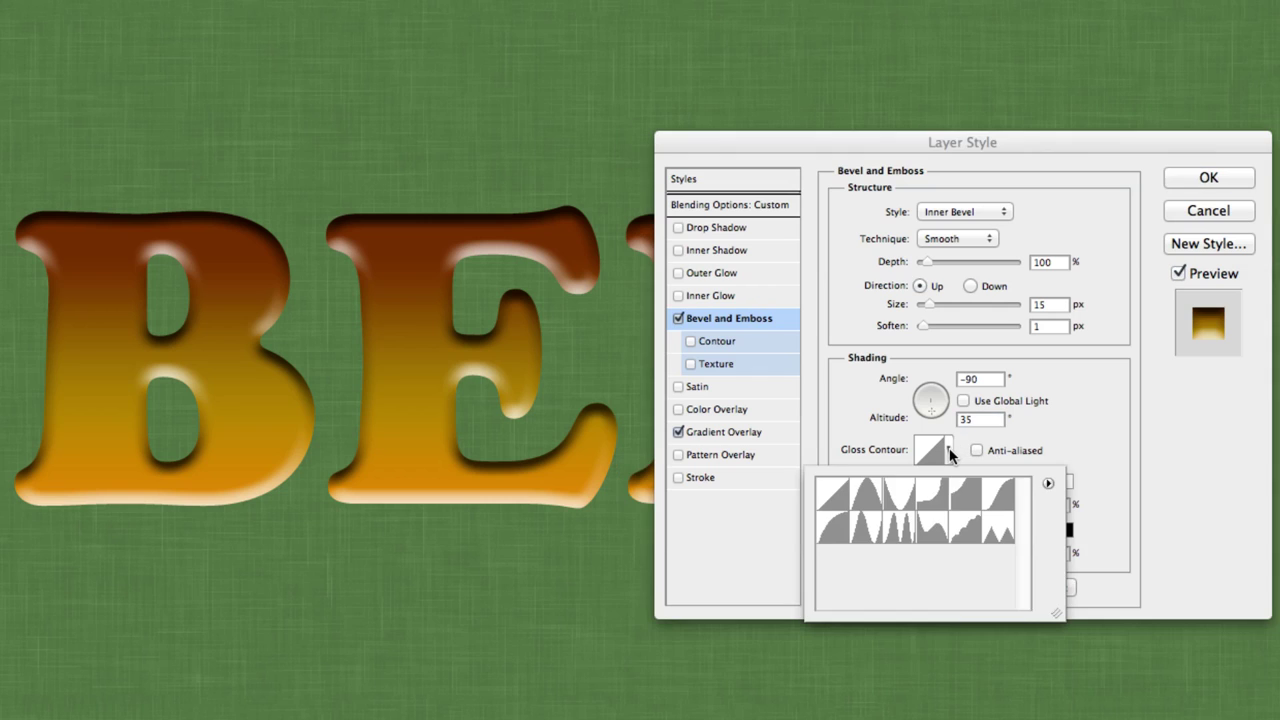
{"action": "left_click", "coordinate": [930, 530]}
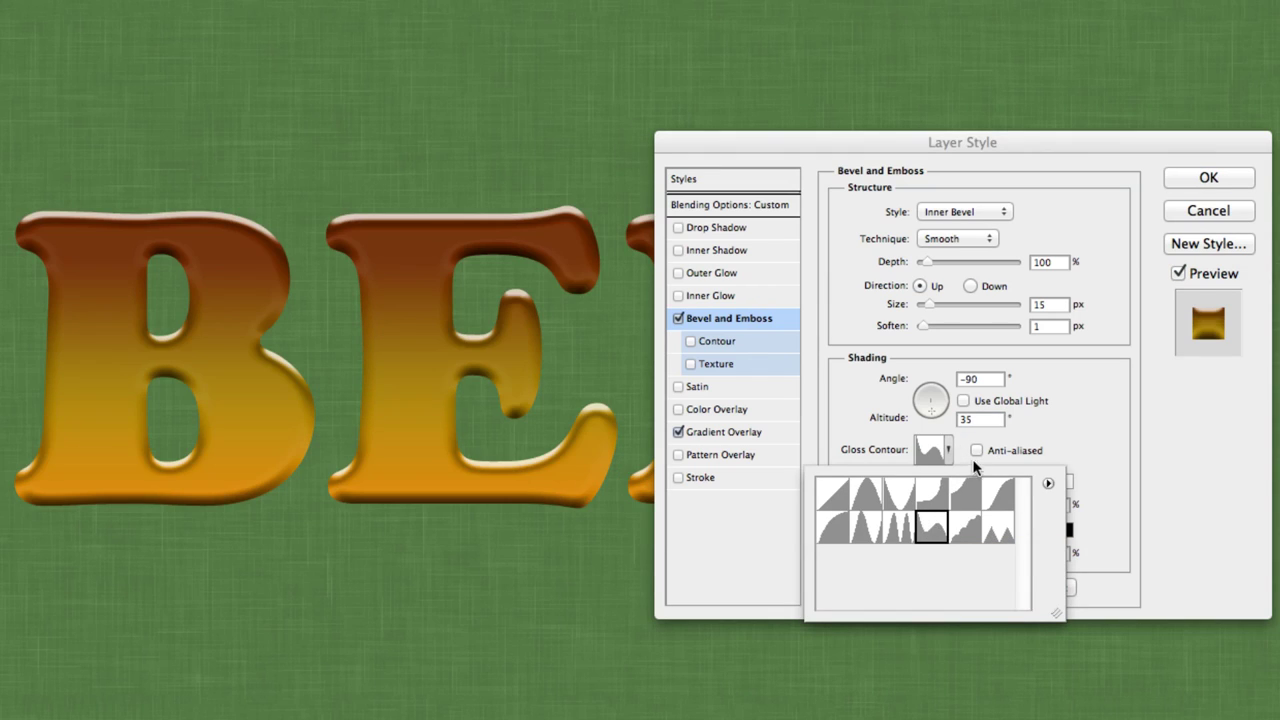
{"action": "left_click", "coordinate": [977, 451]}
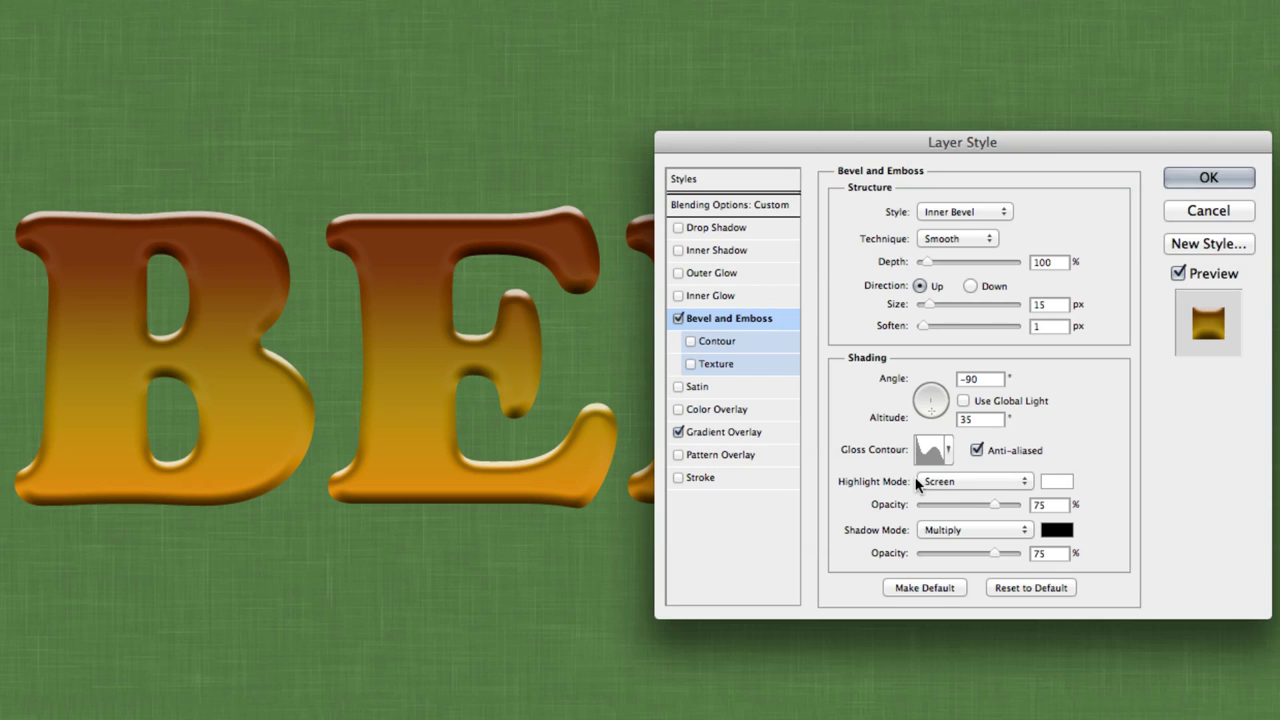
{"action": "left_click", "coordinate": [991, 500]}
{"action": "type", "text": "65"}
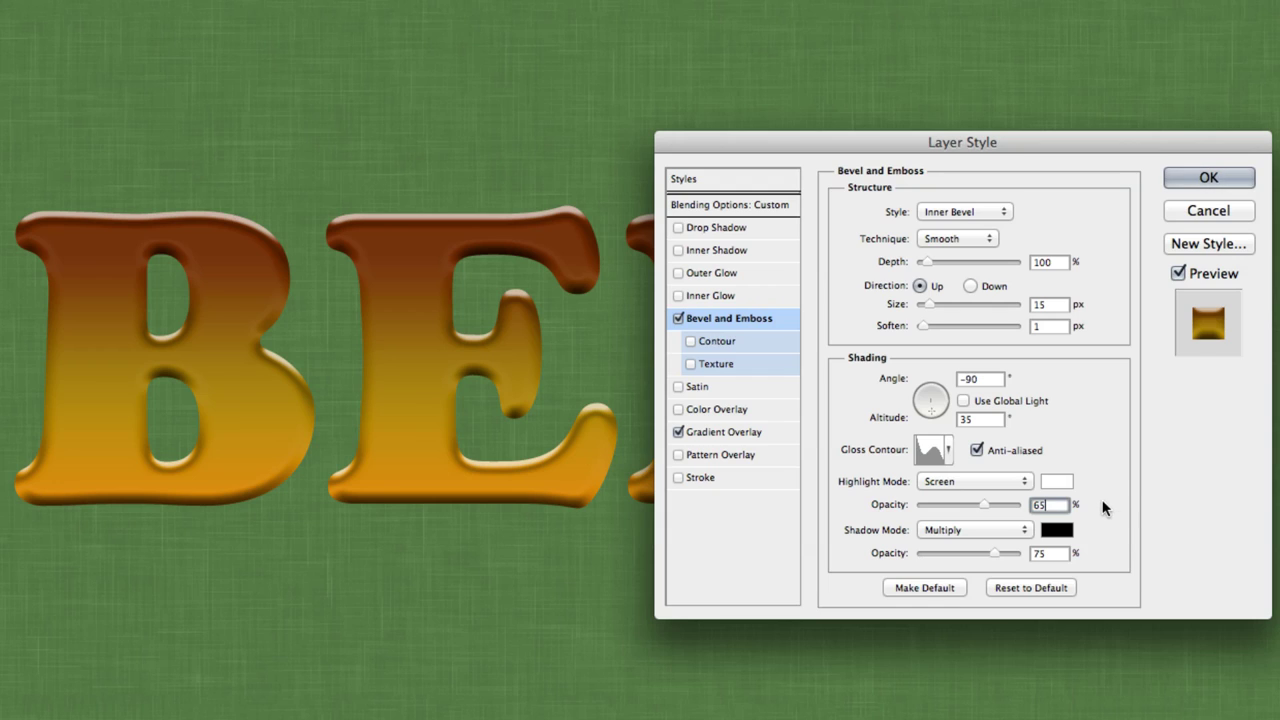
- Make the bevel shadow white in Screen mode at 100% opacity
{"action": "left_click", "coordinate": [995, 529]}
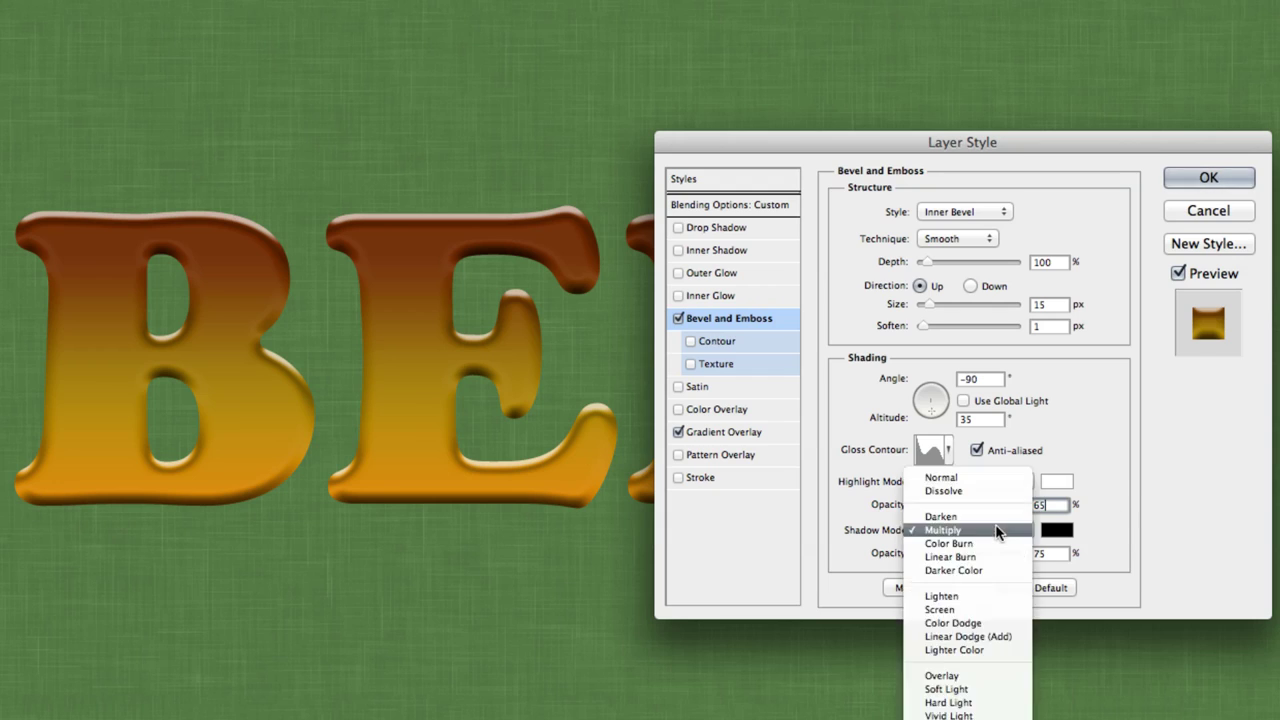
{"action": "left_click", "coordinate": [986, 609]}
{"action": "left_click", "coordinate": [1057, 530]}
{"action": "left_click_drag", "start_coordinate": [733, 251], "coordinate": [709, 215]}
{"action": "key", "text": "Return"}
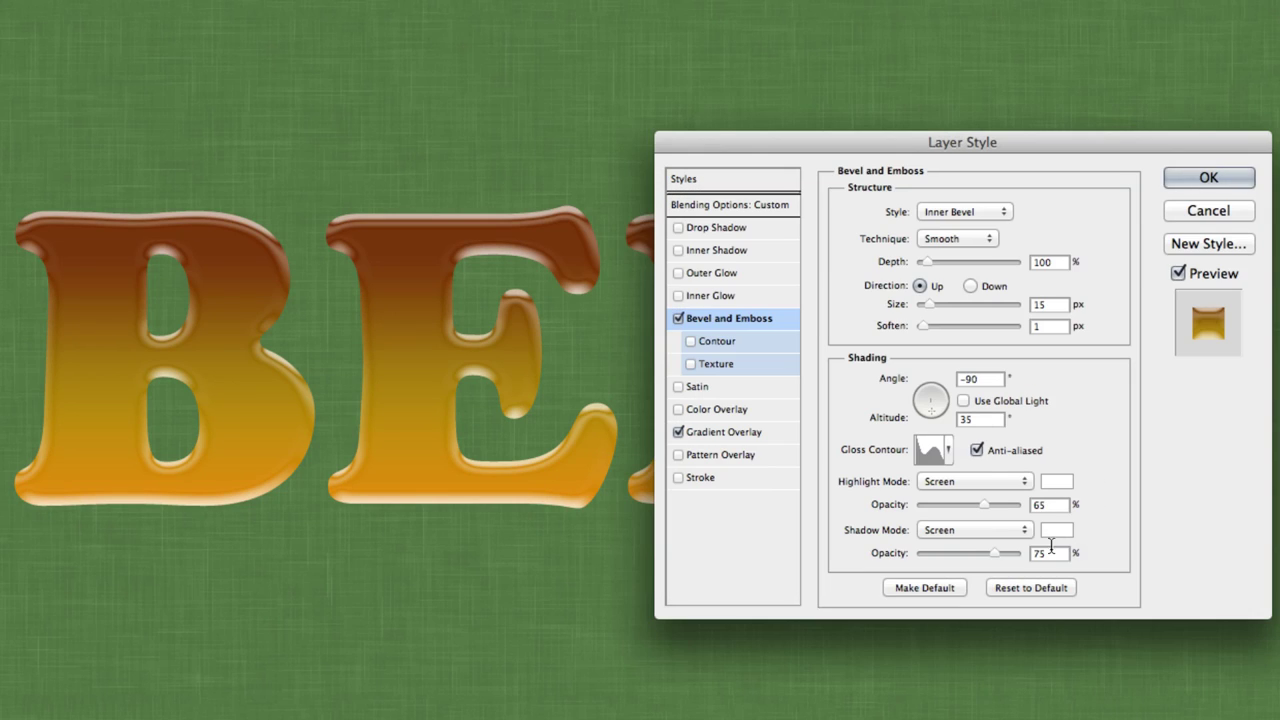
{"action": "left_click_drag", "start_coordinate": [993, 552], "coordinate": [1026, 552]}
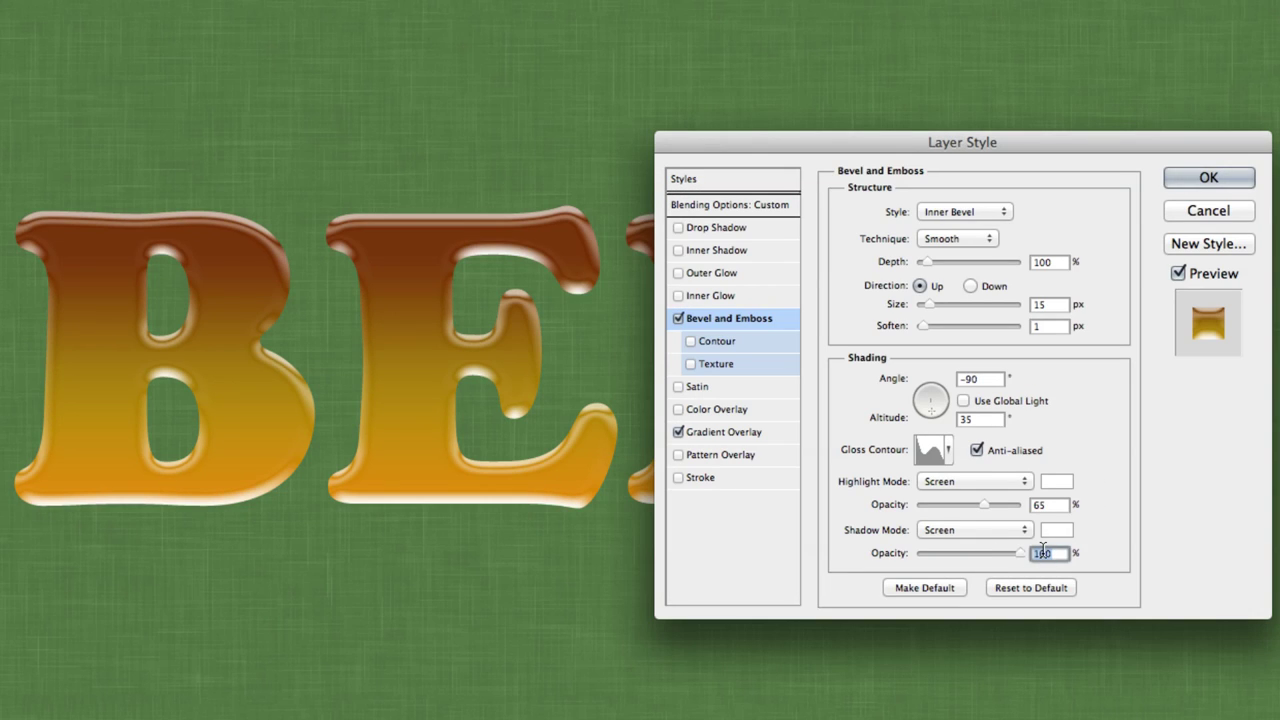
- Give the bevel an anti-aliased Rolling Slope - Descending contour and enable Inner Glow
{"action": "left_click", "coordinate": [720, 346]}
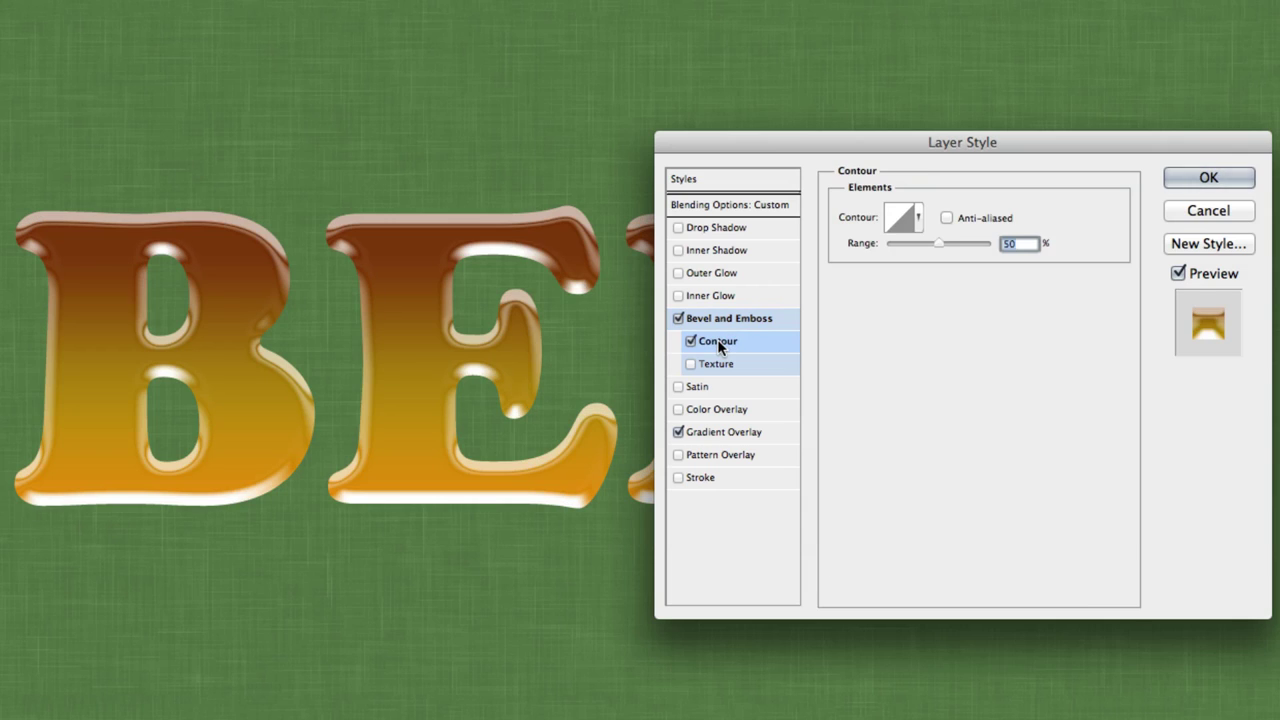
{"action": "left_click", "coordinate": [918, 222]}
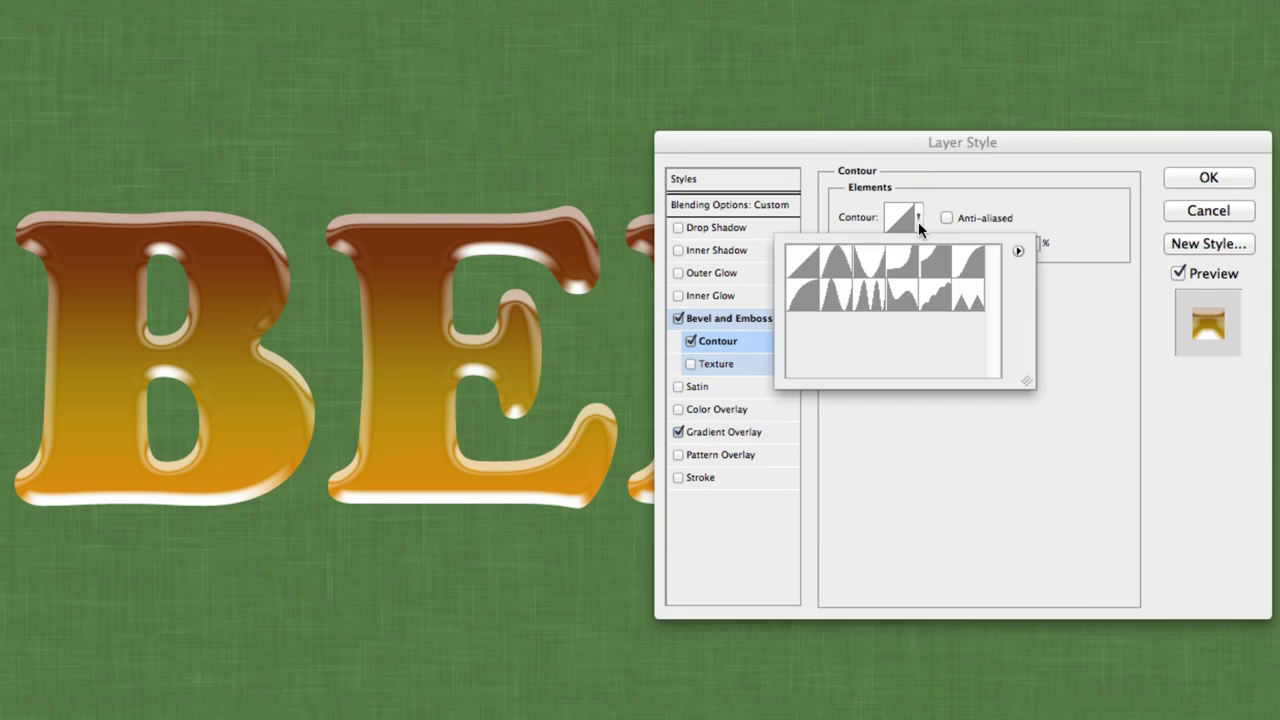
{"action": "left_click", "coordinate": [897, 296]}
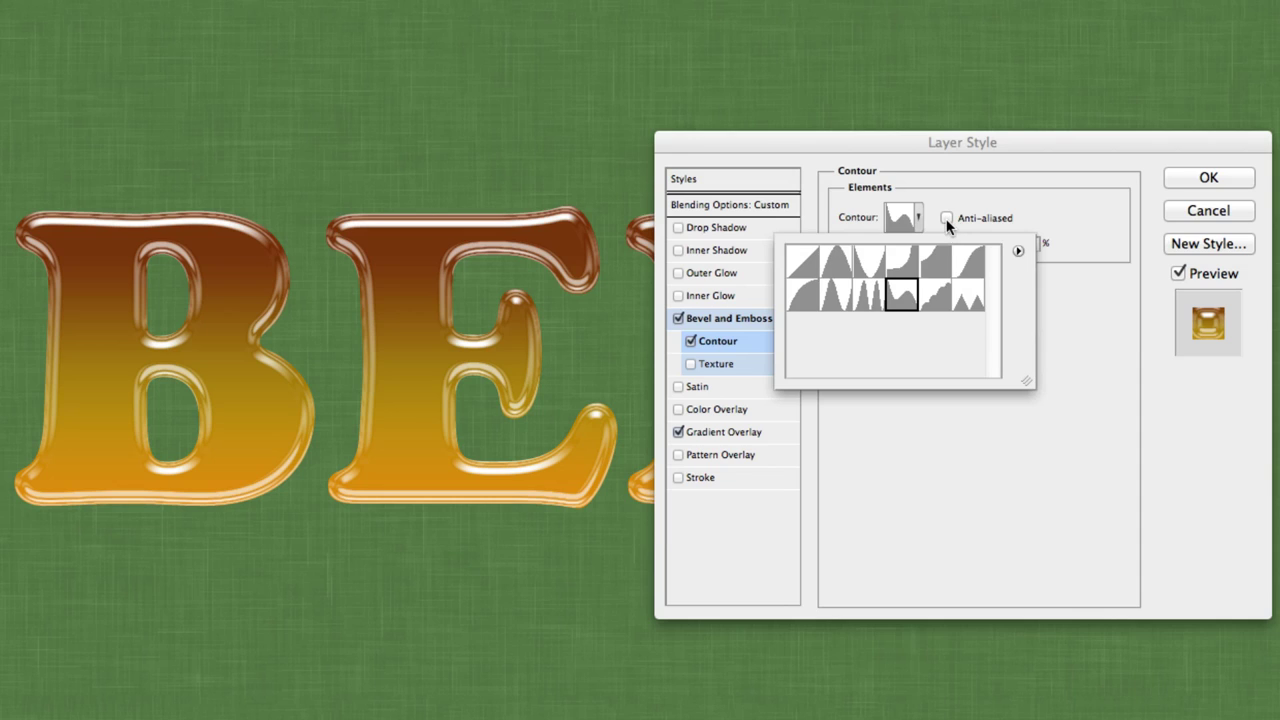
{"action": "left_click", "coordinate": [948, 224]}
{"action": "left_click", "coordinate": [948, 224]}
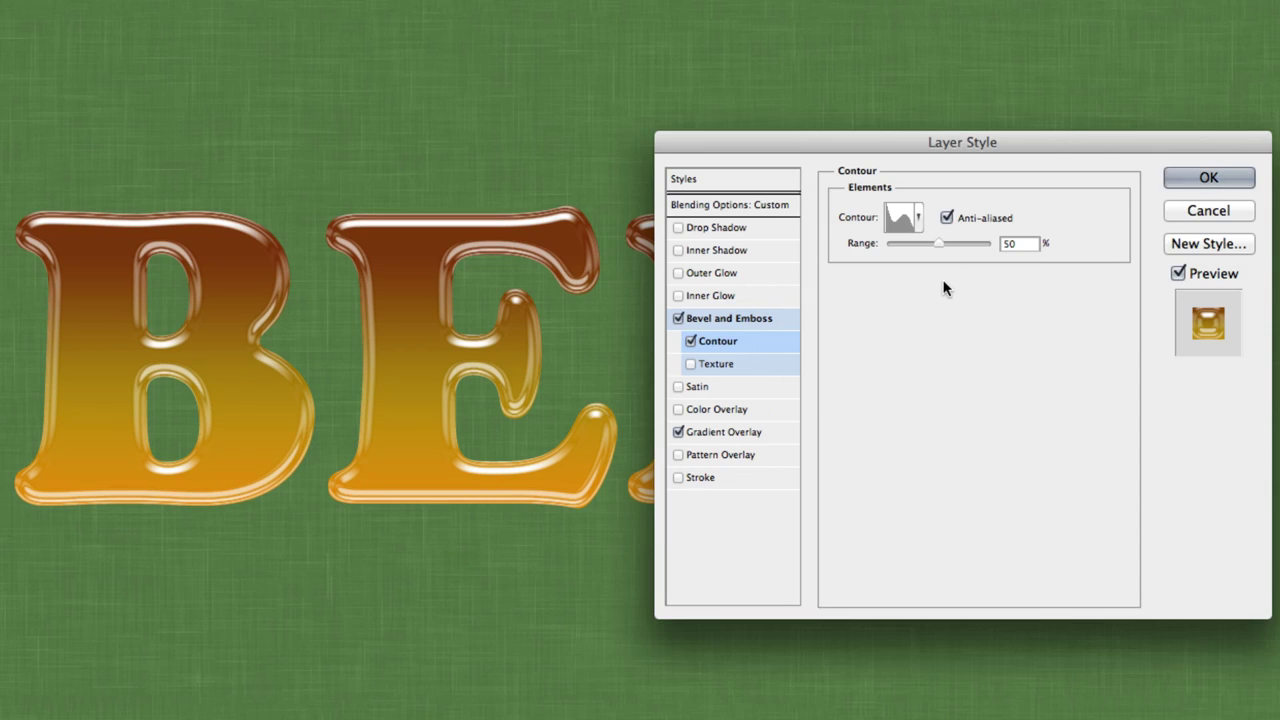
{"action": "left_click", "coordinate": [724, 296]}
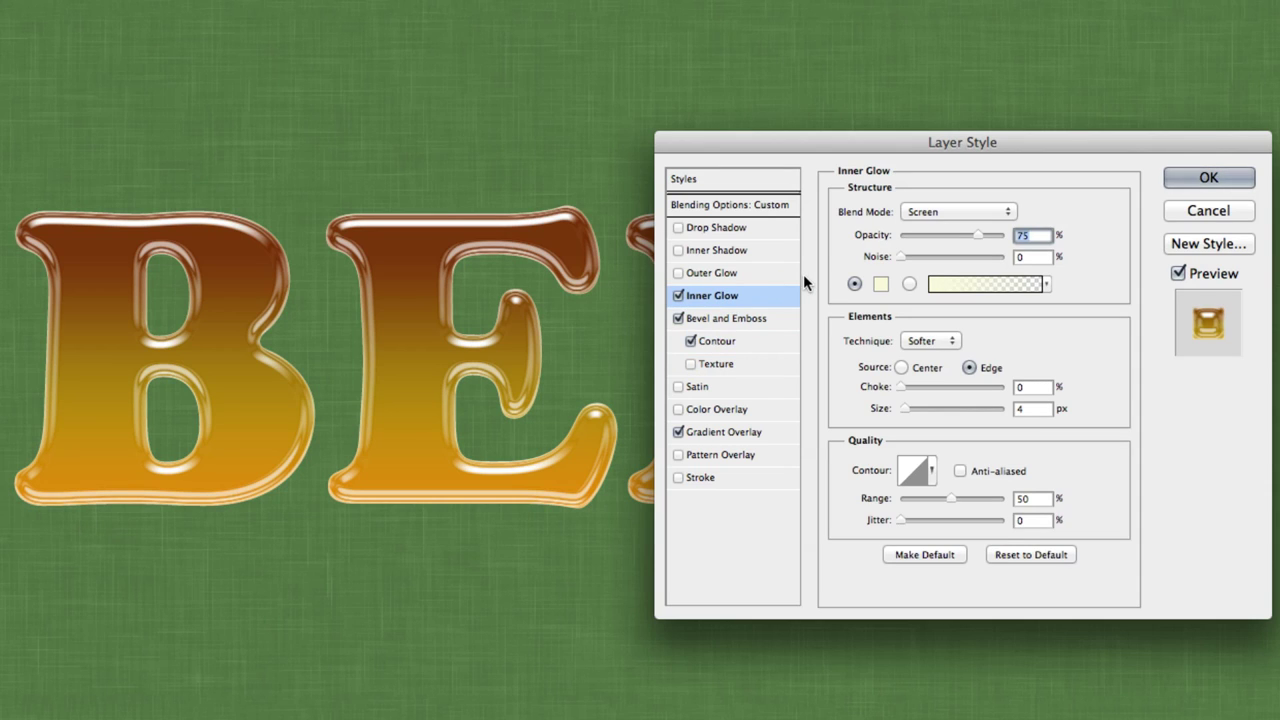
- Set the inner glow to a white Overlay at 90% opacity
{"action": "left_click", "coordinate": [930, 213]}
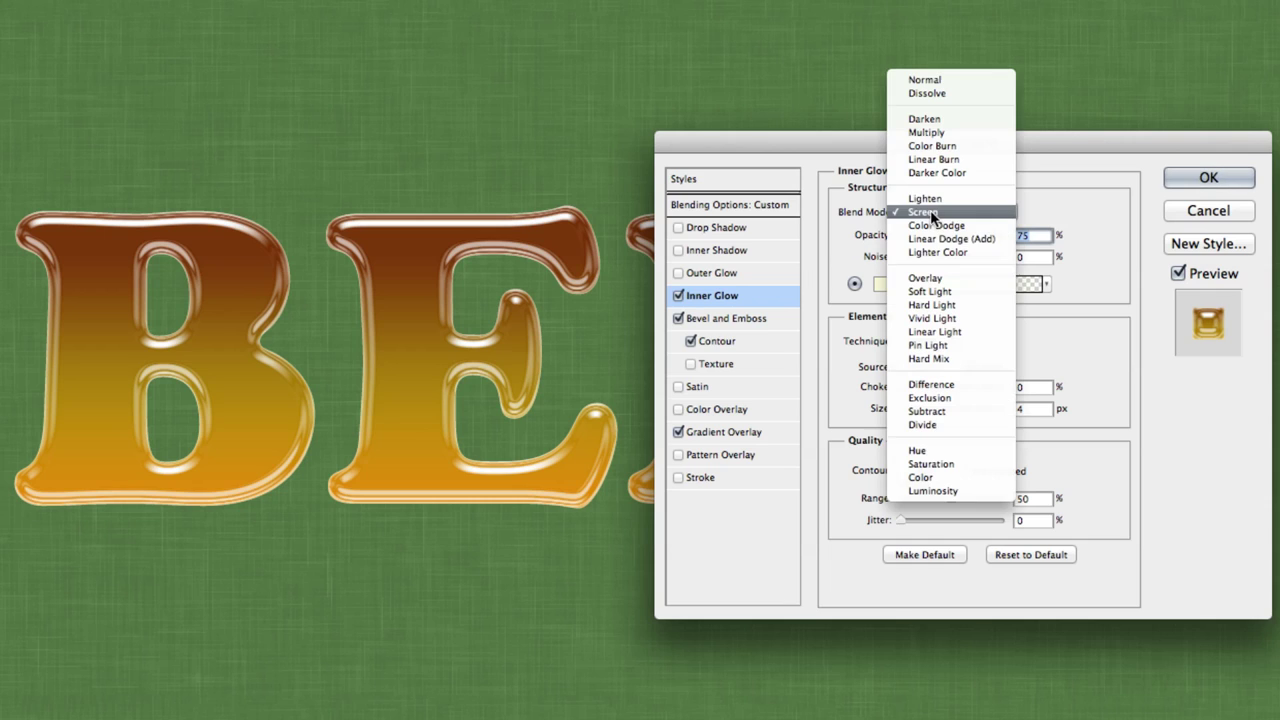
{"action": "left_click", "coordinate": [941, 279]}
{"action": "type", "text": "90"}
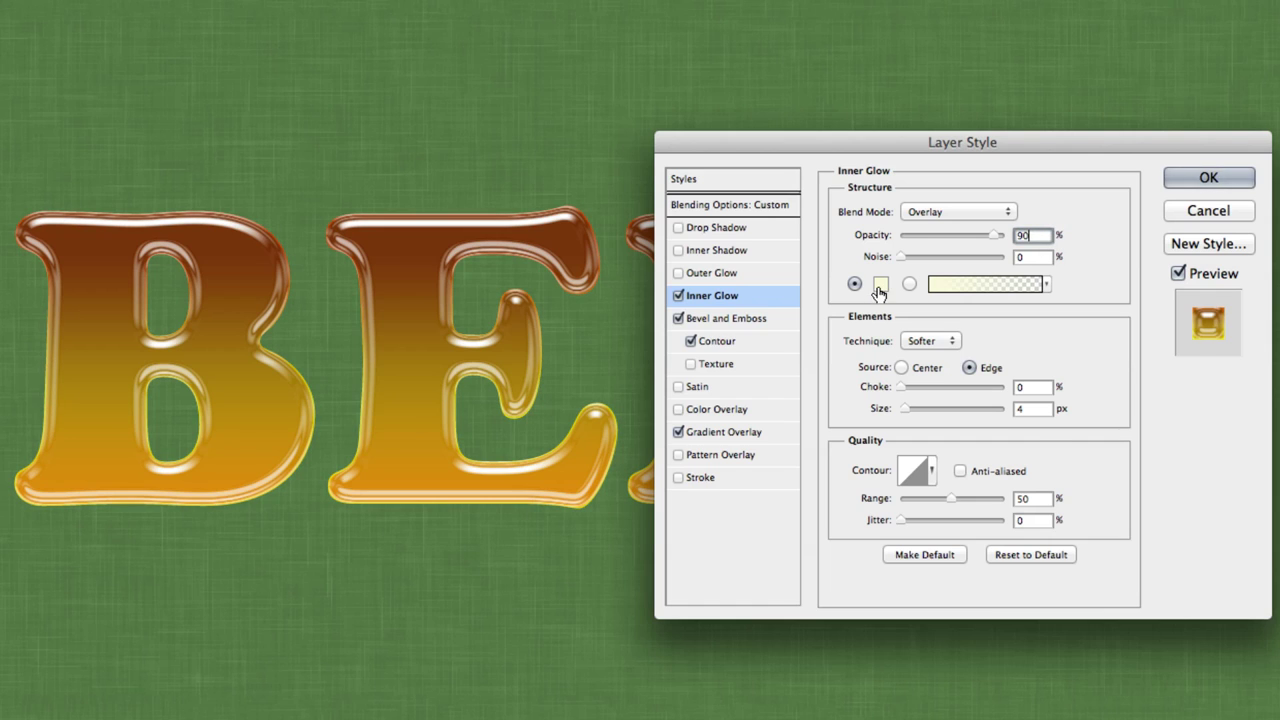
{"action": "left_click", "coordinate": [880, 287]}
{"action": "left_click_drag", "start_coordinate": [772, 246], "coordinate": [688, 193]}
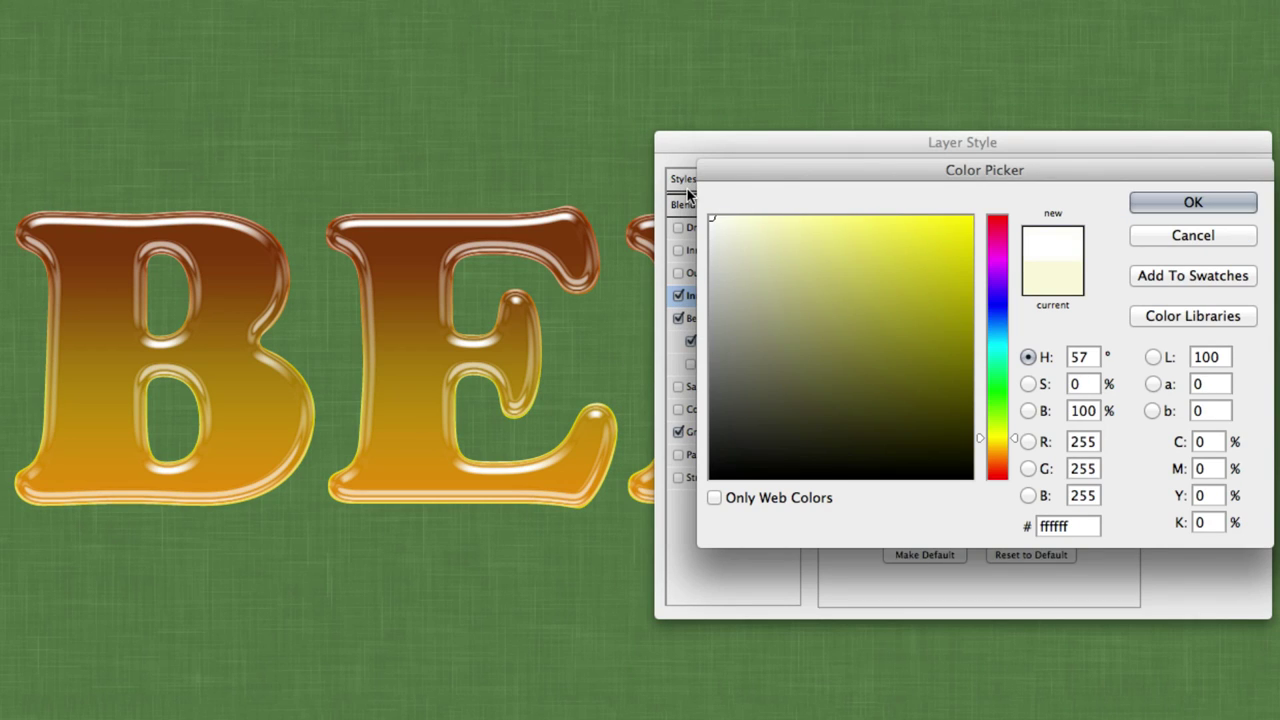
{"action": "key", "text": "Return"}
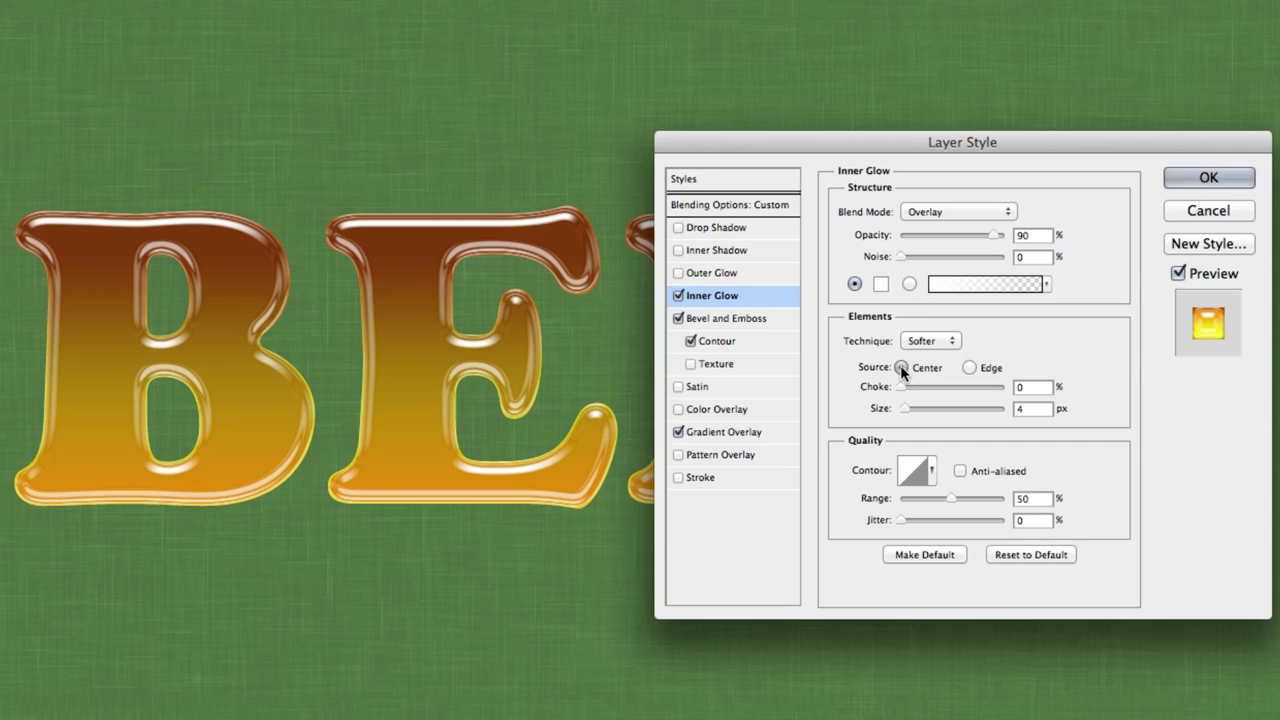
- Make the glow radiate from Center at 80 px size, and enable Inner Shadow
{"action": "left_click", "coordinate": [901, 367]}
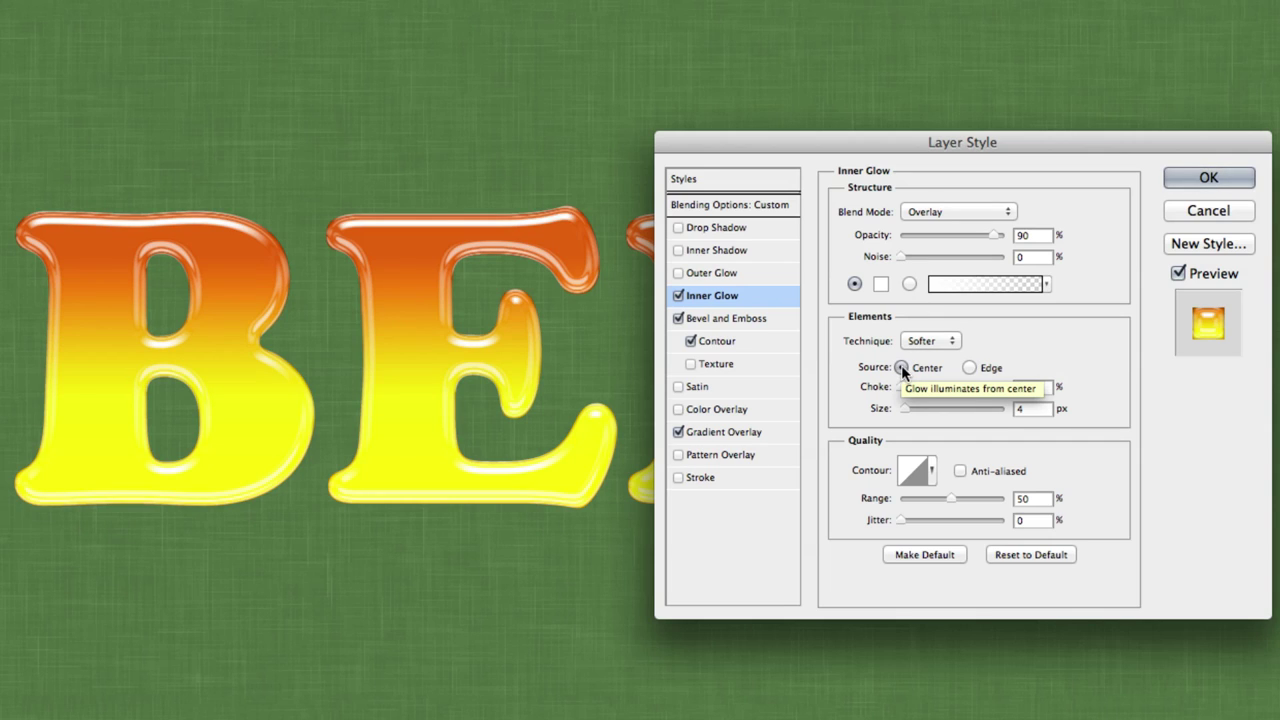
{"action": "double_click", "coordinate": [1027, 412]}
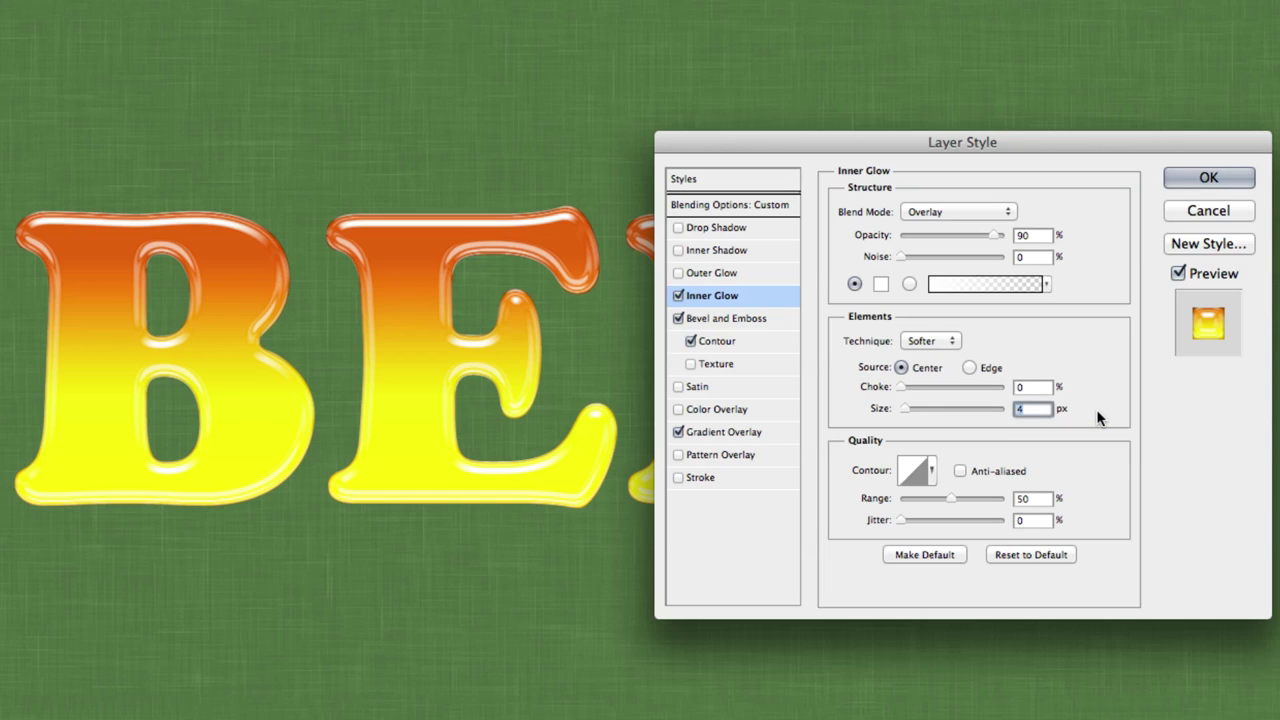
{"action": "type", "text": "80"}
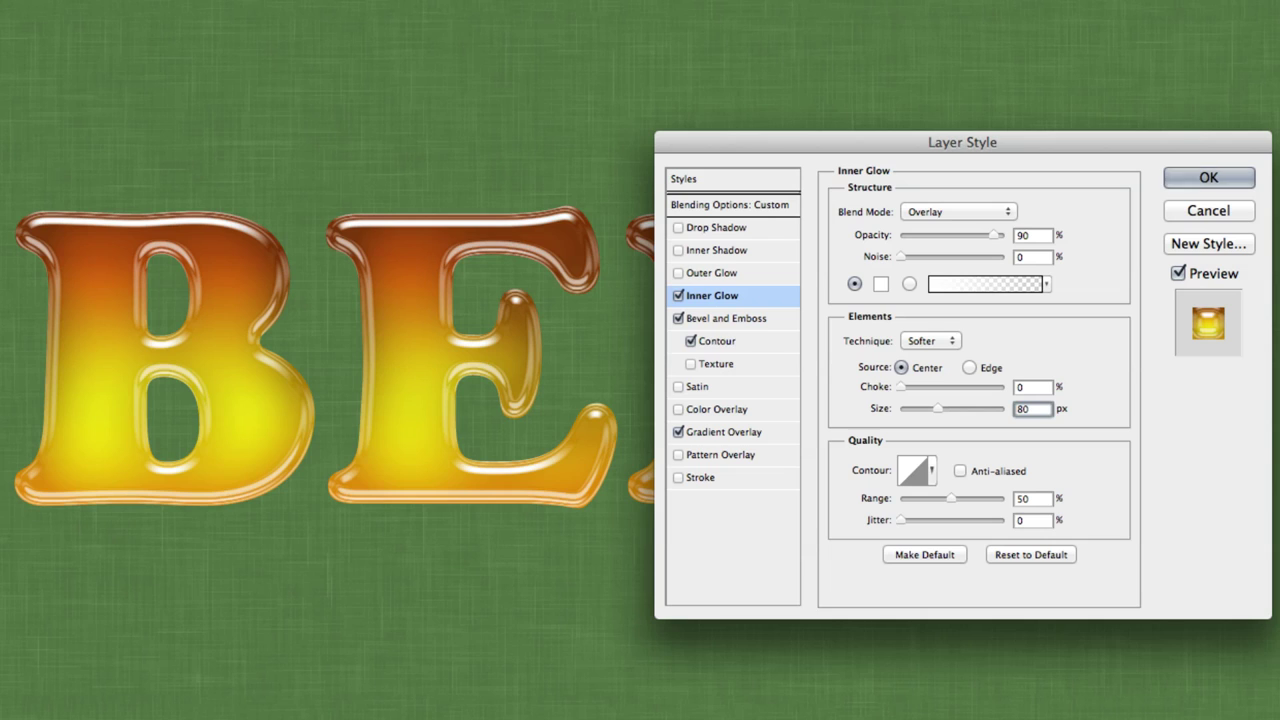
{"action": "left_click", "coordinate": [731, 251]}
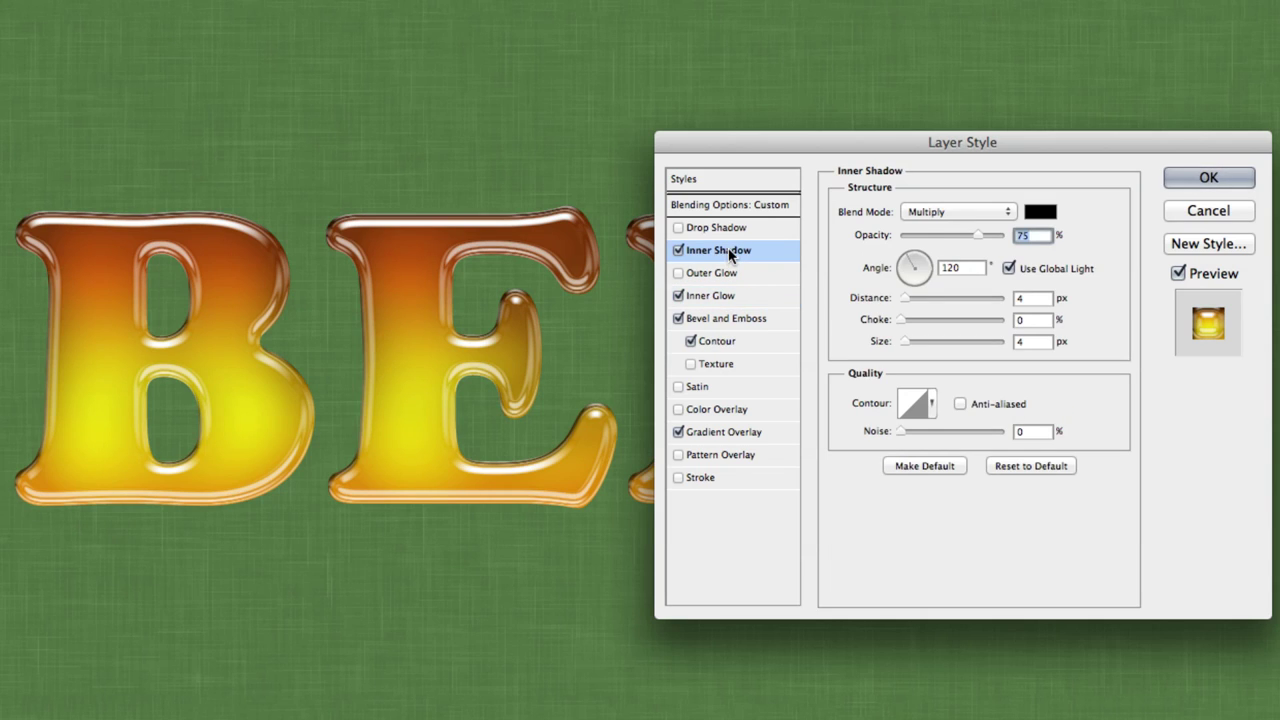
- Set the inner shadow to Color Burn at 55% with its own 180° angle
{"action": "left_click", "coordinate": [930, 212]}
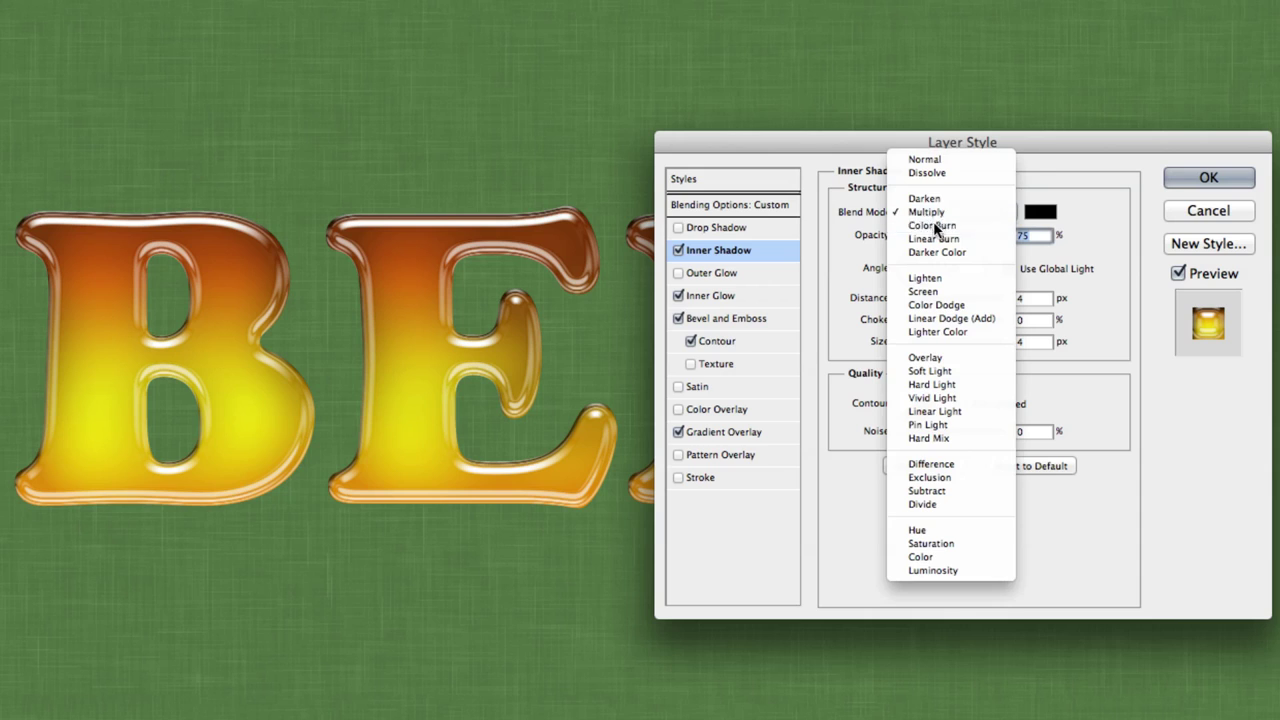
{"action": "left_click", "coordinate": [933, 222]}
{"action": "type", "text": "55"}
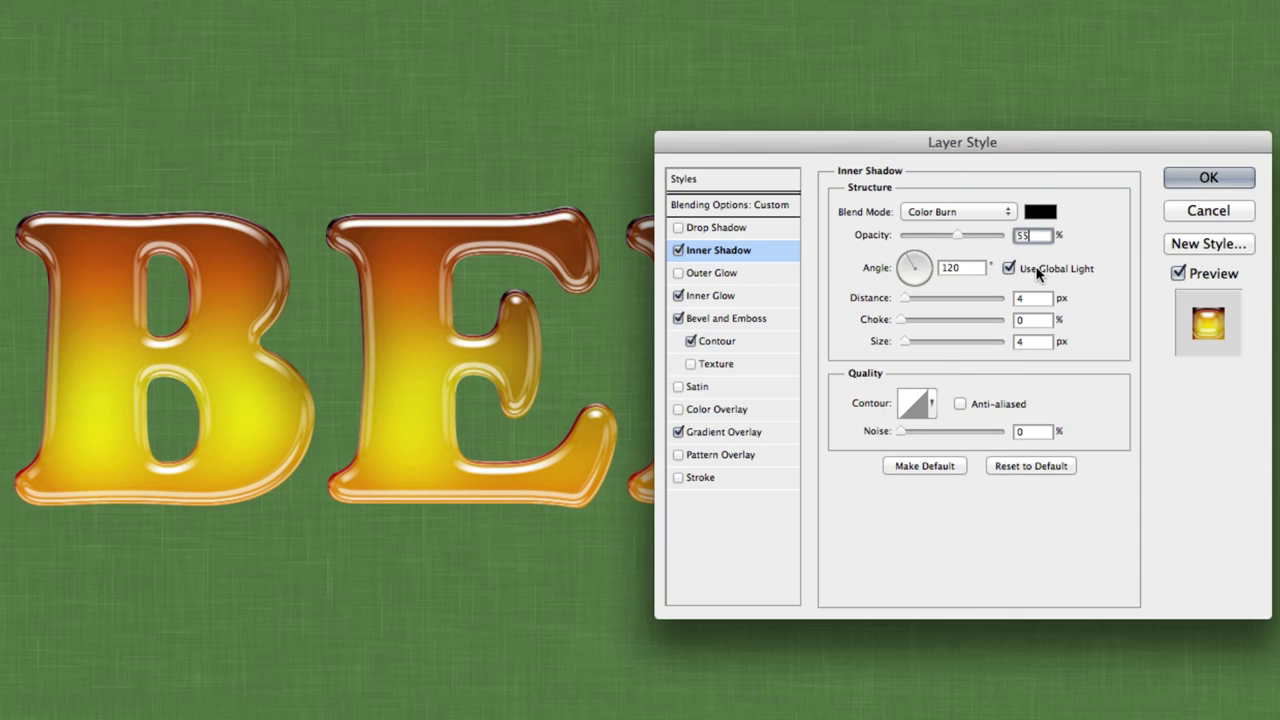
{"action": "left_click", "coordinate": [1008, 268]}
{"action": "double_click", "coordinate": [967, 264]}
{"action": "type", "text": "180"}
- Set inner shadow distance 0 and size 20 px, and enable Drop Shadow
{"action": "double_click", "coordinate": [1030, 297]}
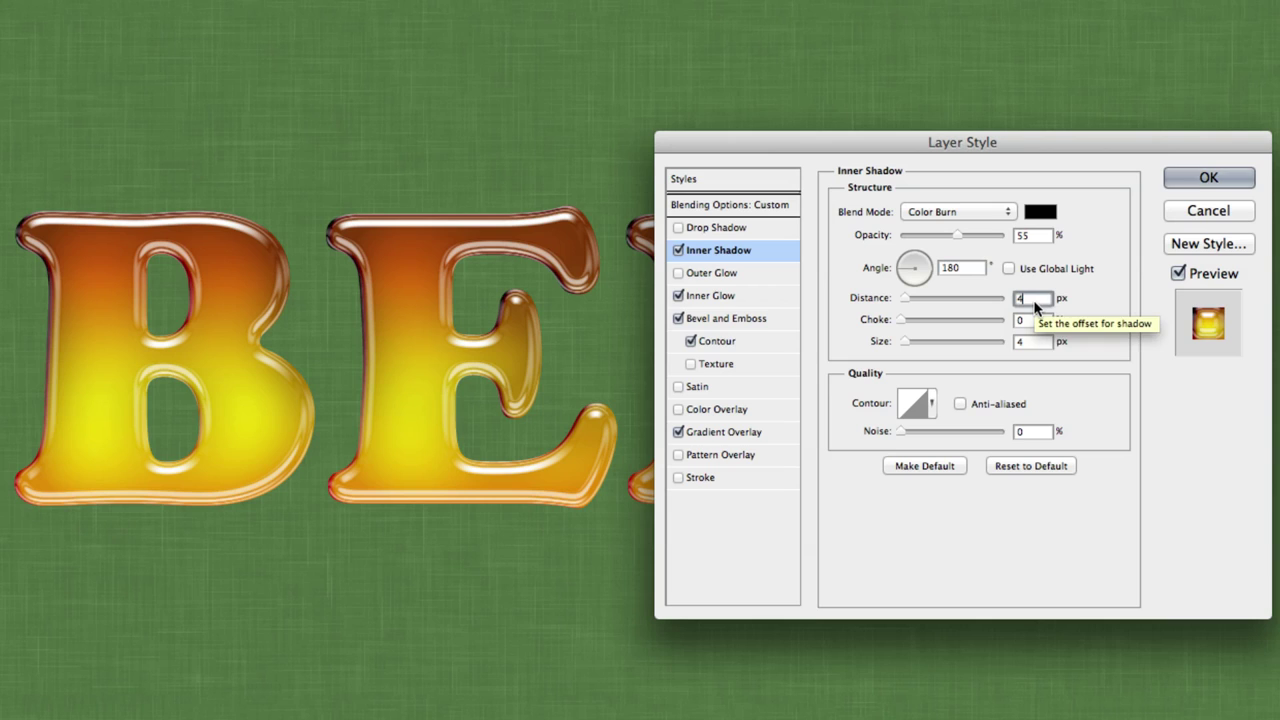
{"action": "type", "text": "0"}
{"action": "double_click", "coordinate": [1033, 342]}
{"action": "type", "text": "20"}
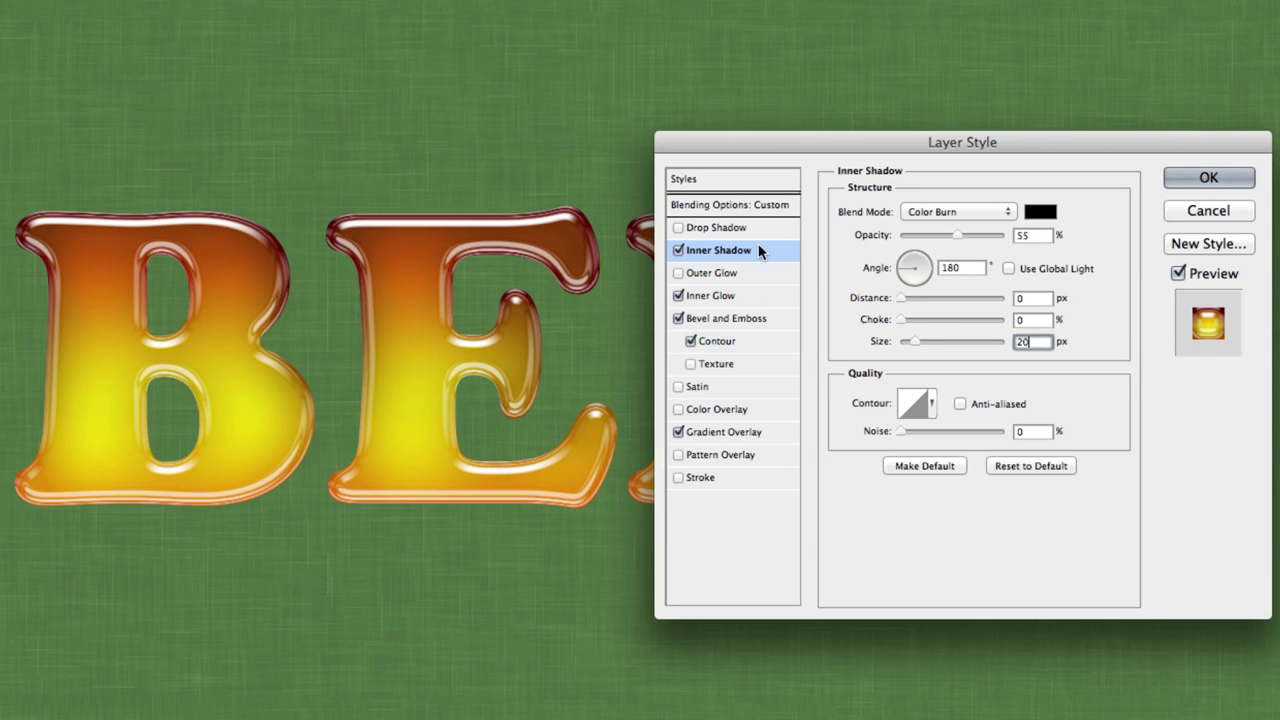
{"action": "left_click", "coordinate": [716, 228]}
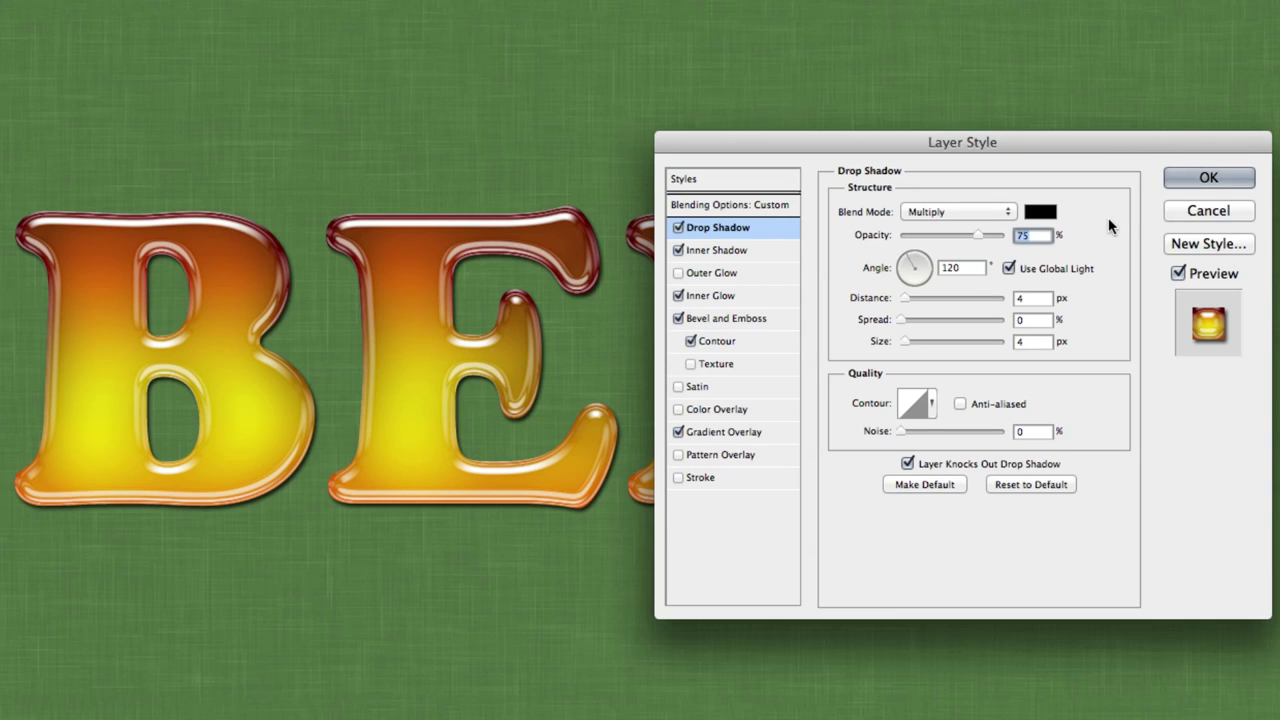
- Give the drop shadow 20% opacity, its own 90° angle and 8 px distance, then apply the style
{"action": "type", "text": "20"}
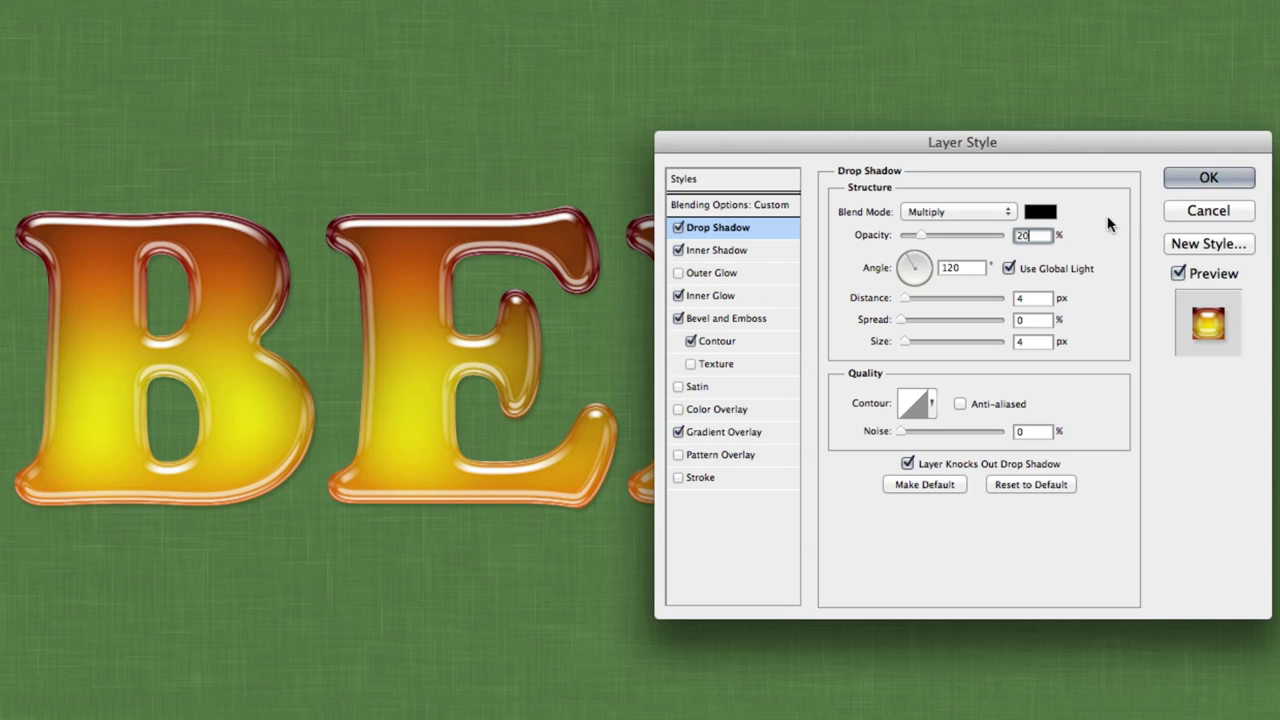
{"action": "left_click", "coordinate": [1046, 266]}
{"action": "double_click", "coordinate": [962, 266]}
{"action": "type", "text": "90"}
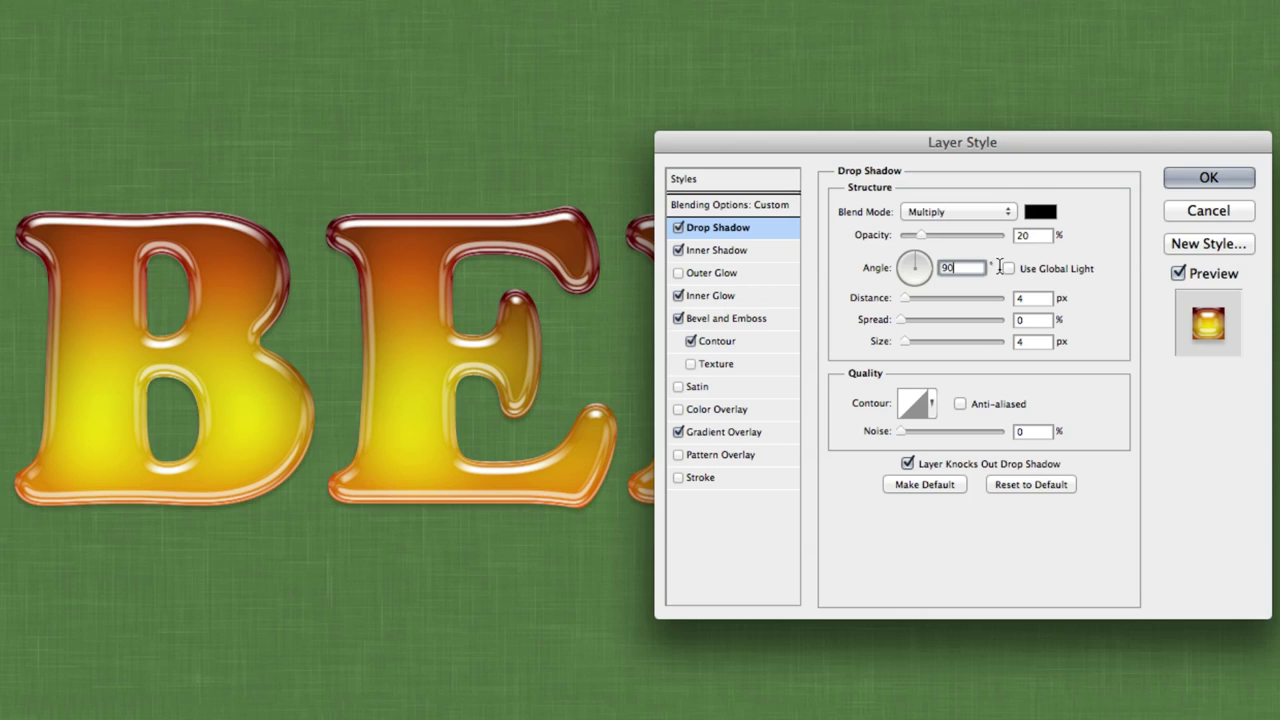
{"action": "key", "text": "Tab"}
{"action": "type", "text": "8"}
{"action": "key", "text": "Tab"}
{"action": "key", "text": "Tab"}
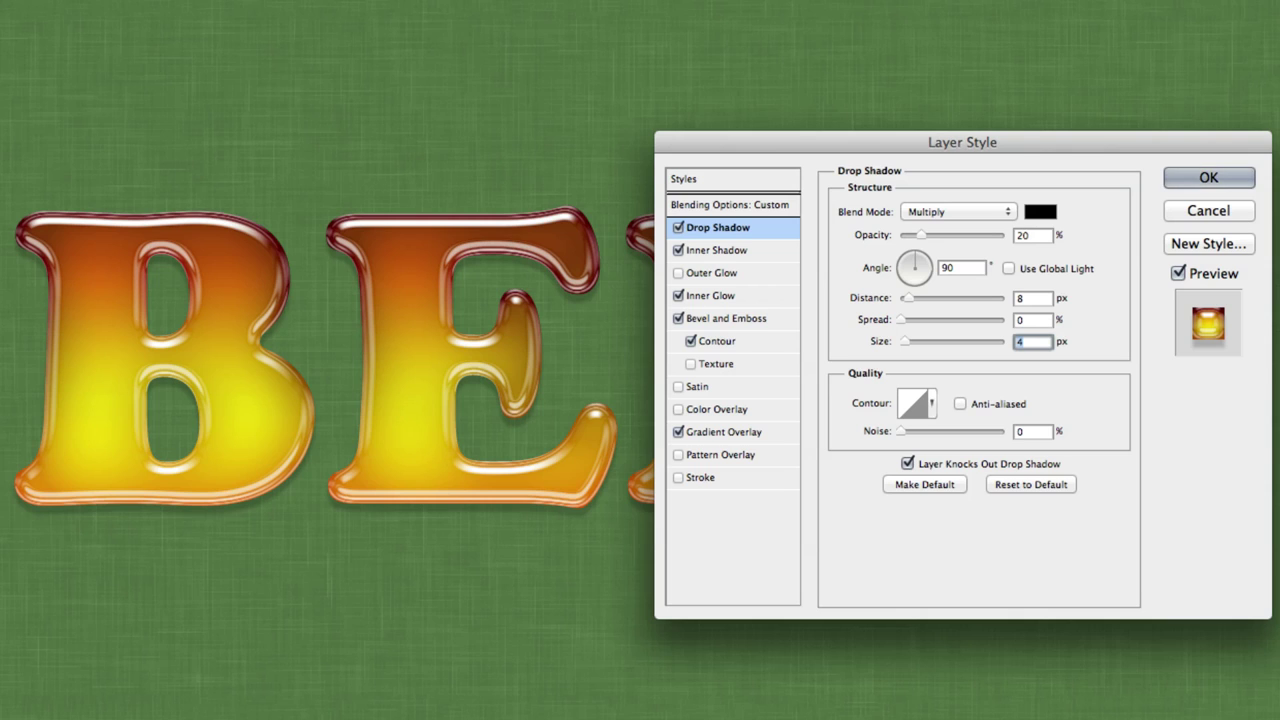
{"action": "key", "text": "Return"}
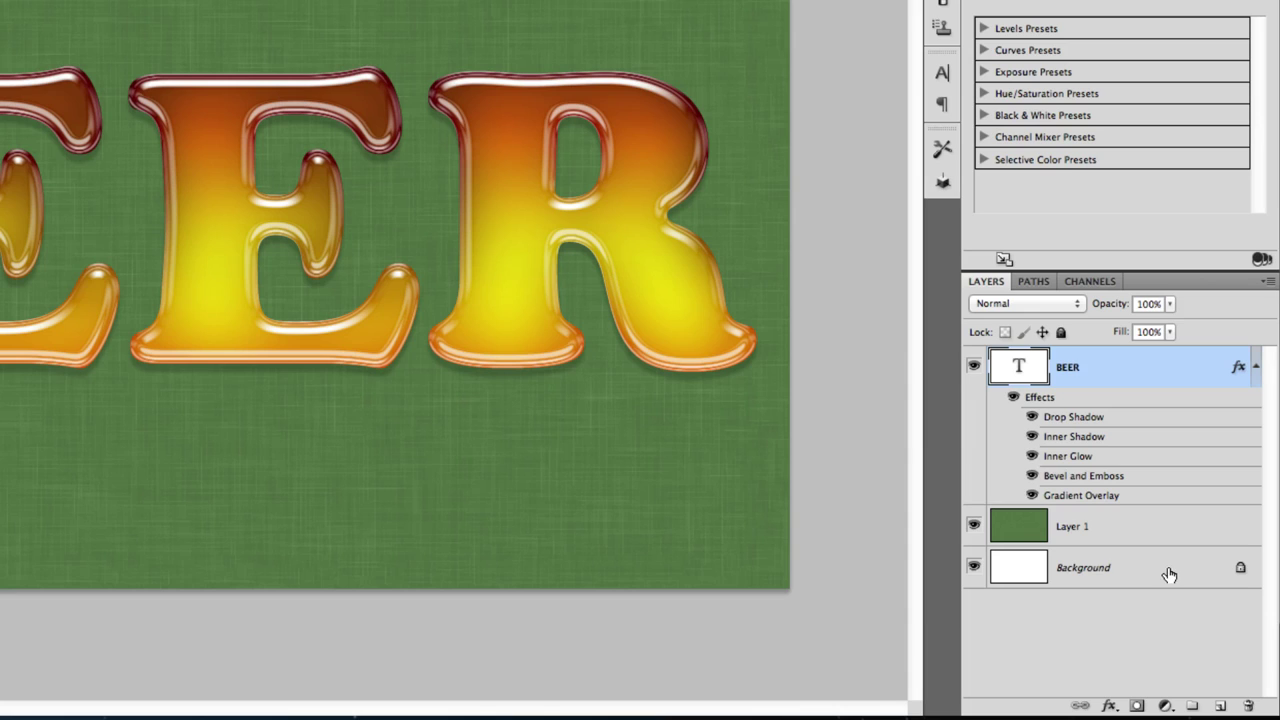
- Add a new Layer 2 filled with black and clip it to the BEER text
{"action": "left_click", "coordinate": [1220, 705]}
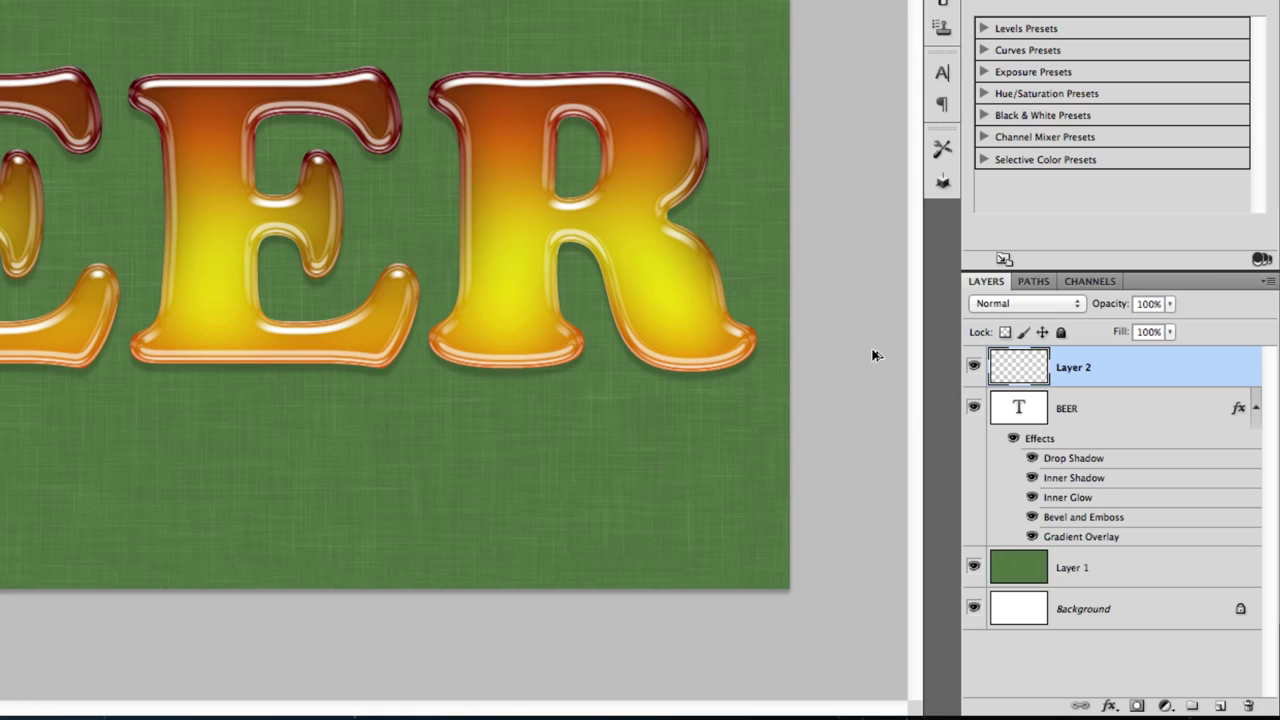
{"action": "key", "text": "alt+BackSpace"}
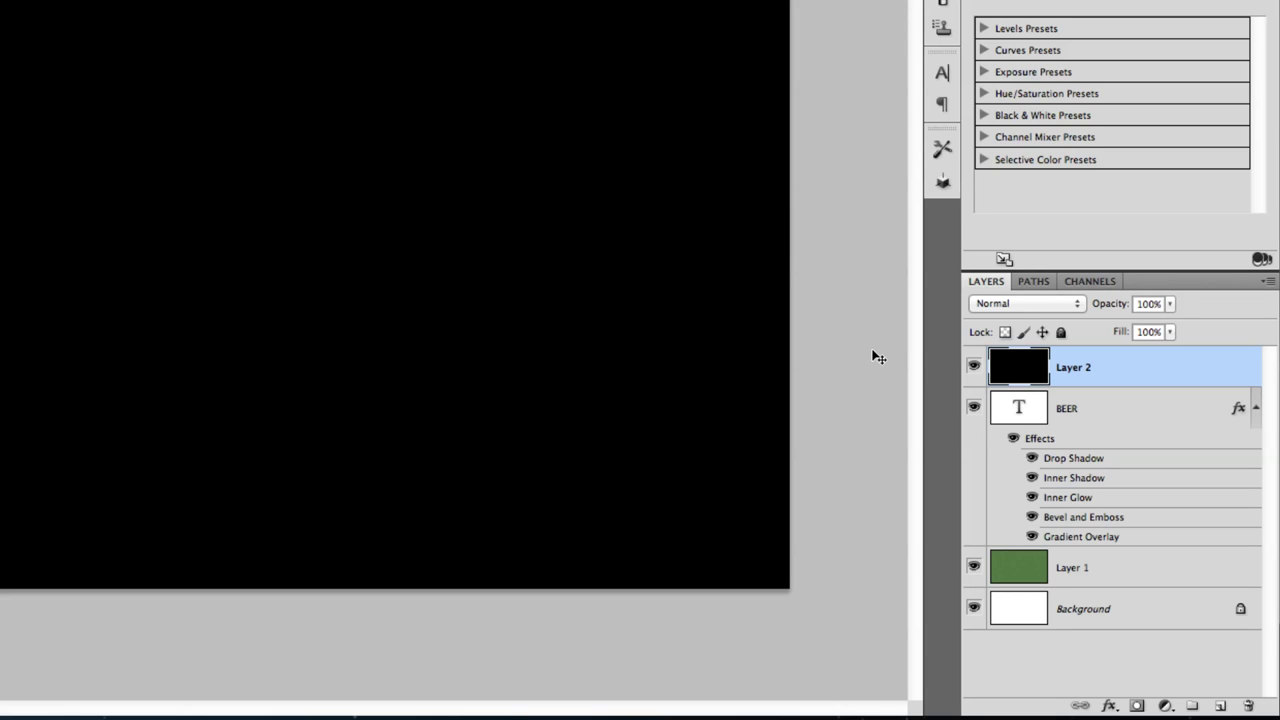
{"action": "right_click", "coordinate": [1126, 367]}
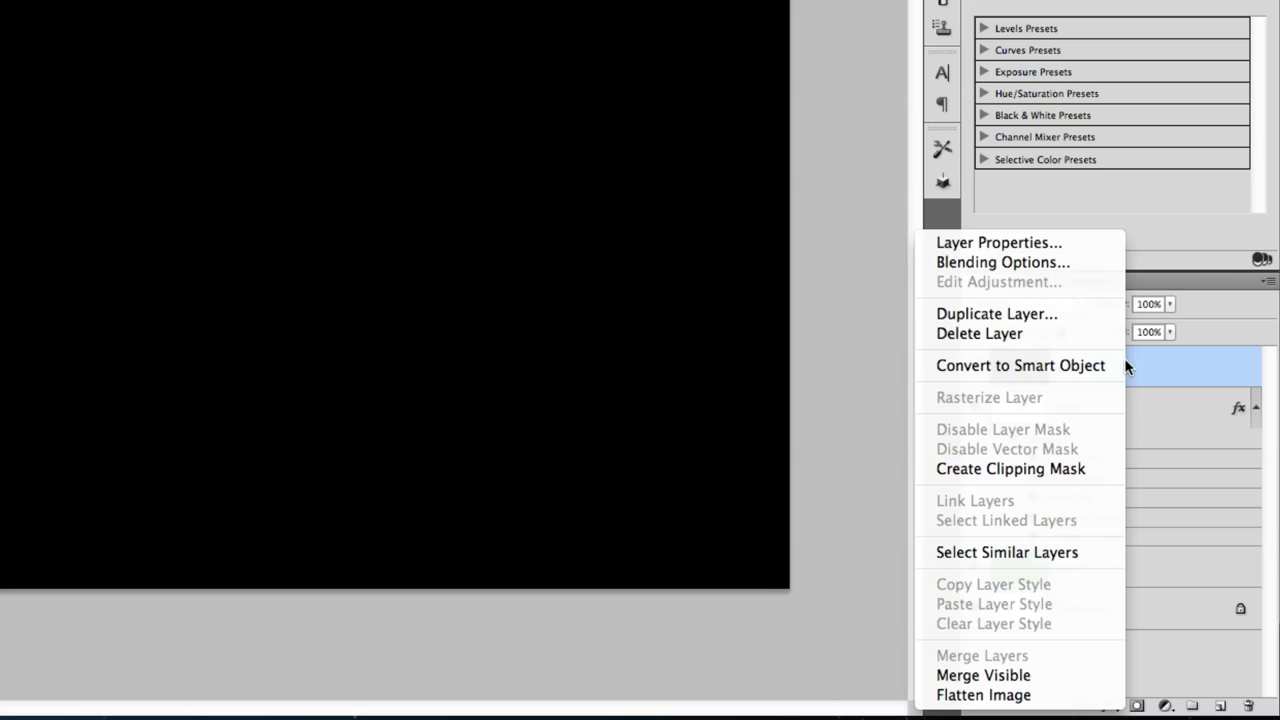
{"action": "left_click", "coordinate": [1104, 469]}
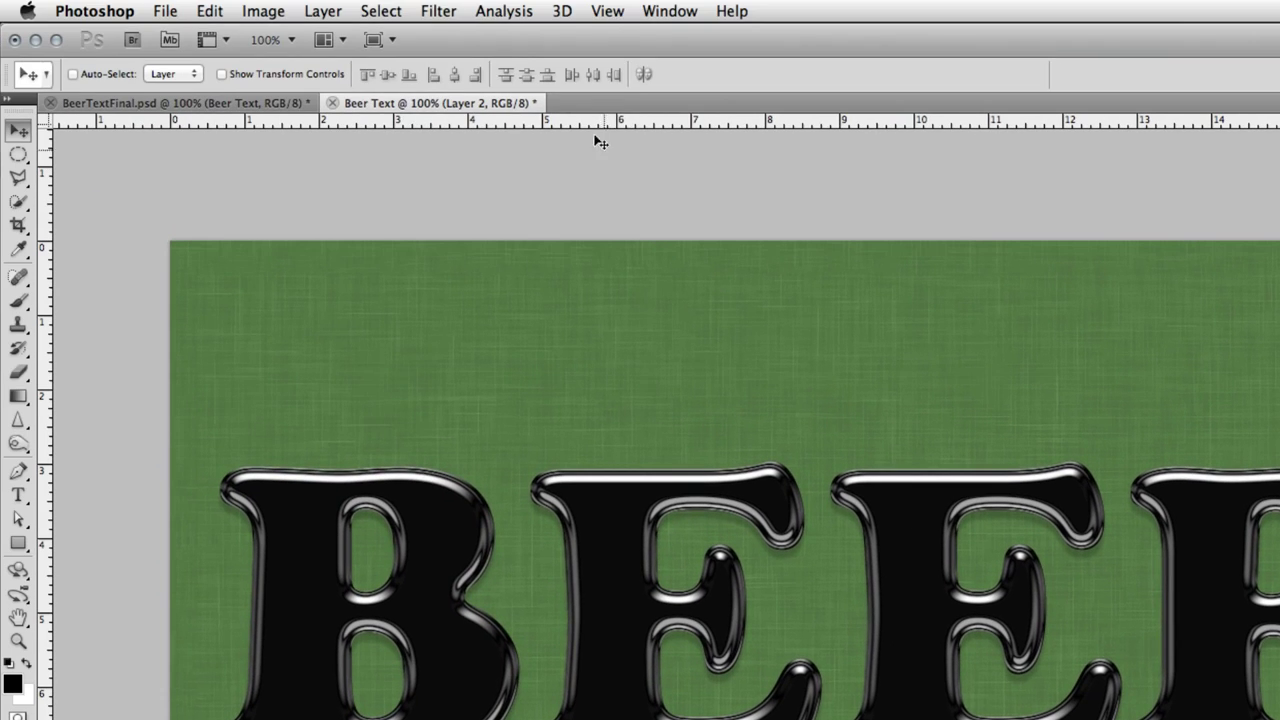
- Apply a Medium Dots Mezzotint filter to Layer 2
{"action": "left_click", "coordinate": [450, 10]}
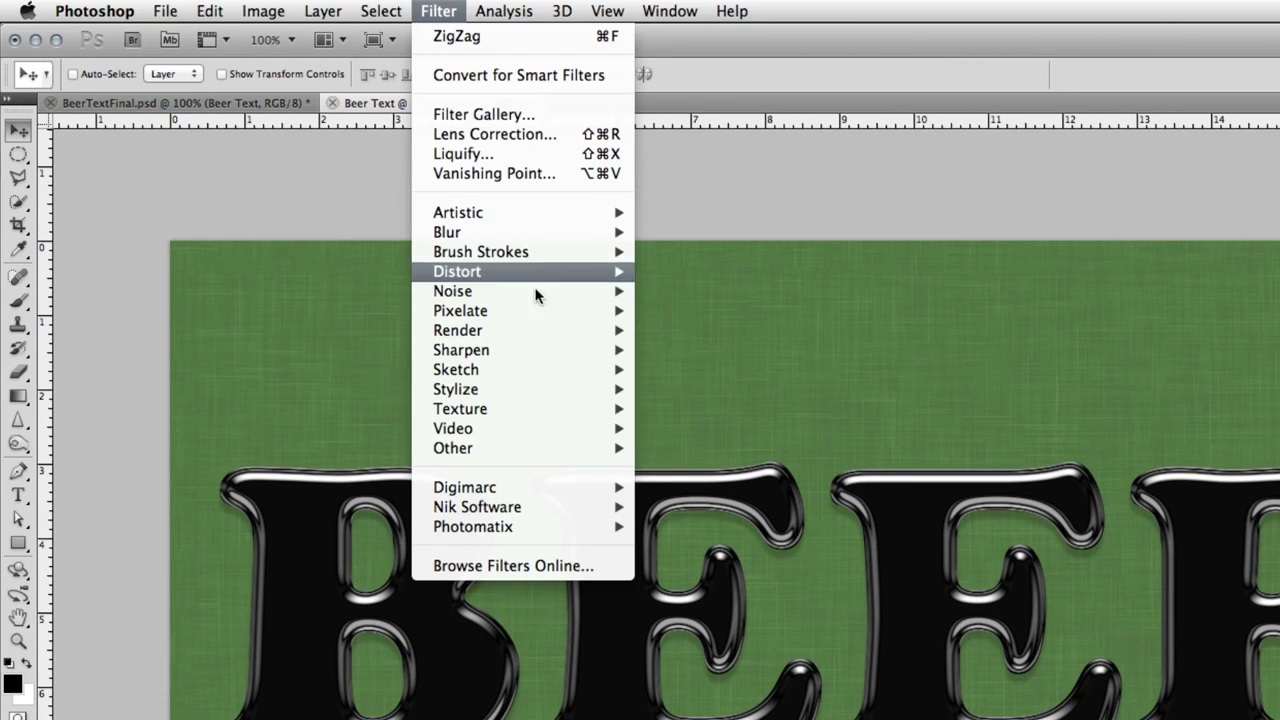
{"action": "mouse_move", "coordinate": [548, 314]}
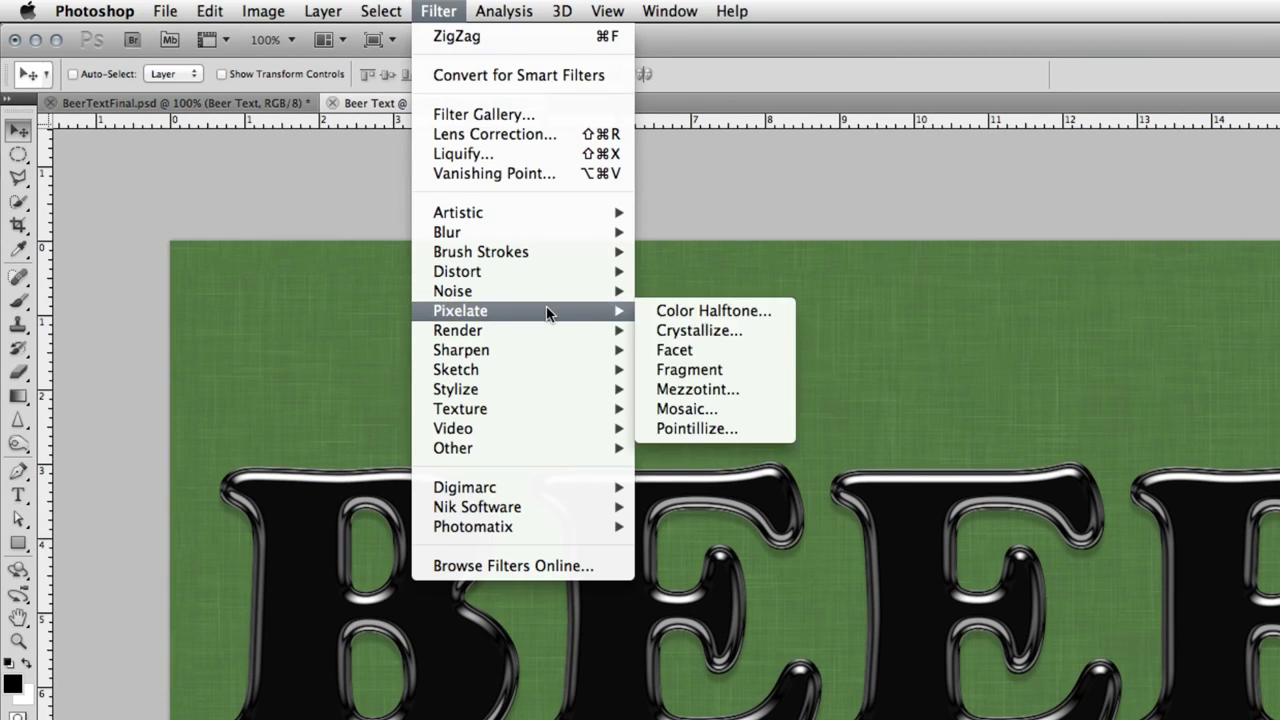
{"action": "left_click", "coordinate": [700, 390]}
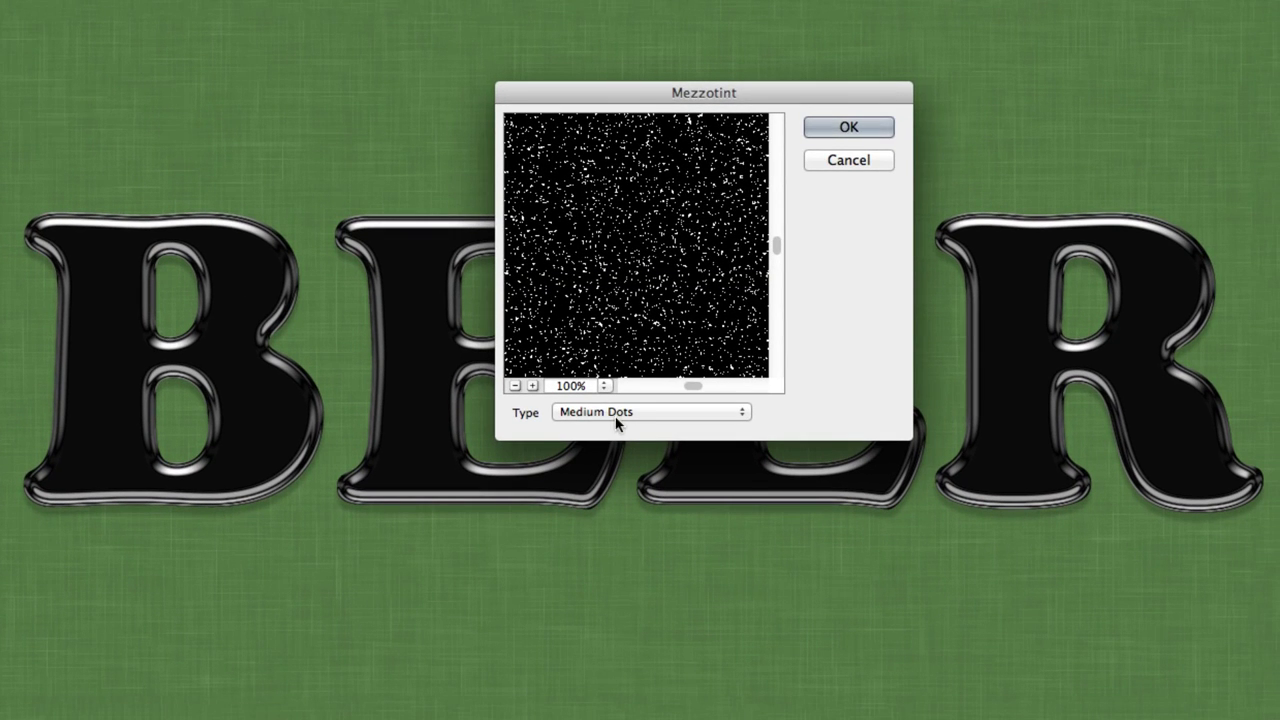
{"action": "left_click", "coordinate": [637, 412]}
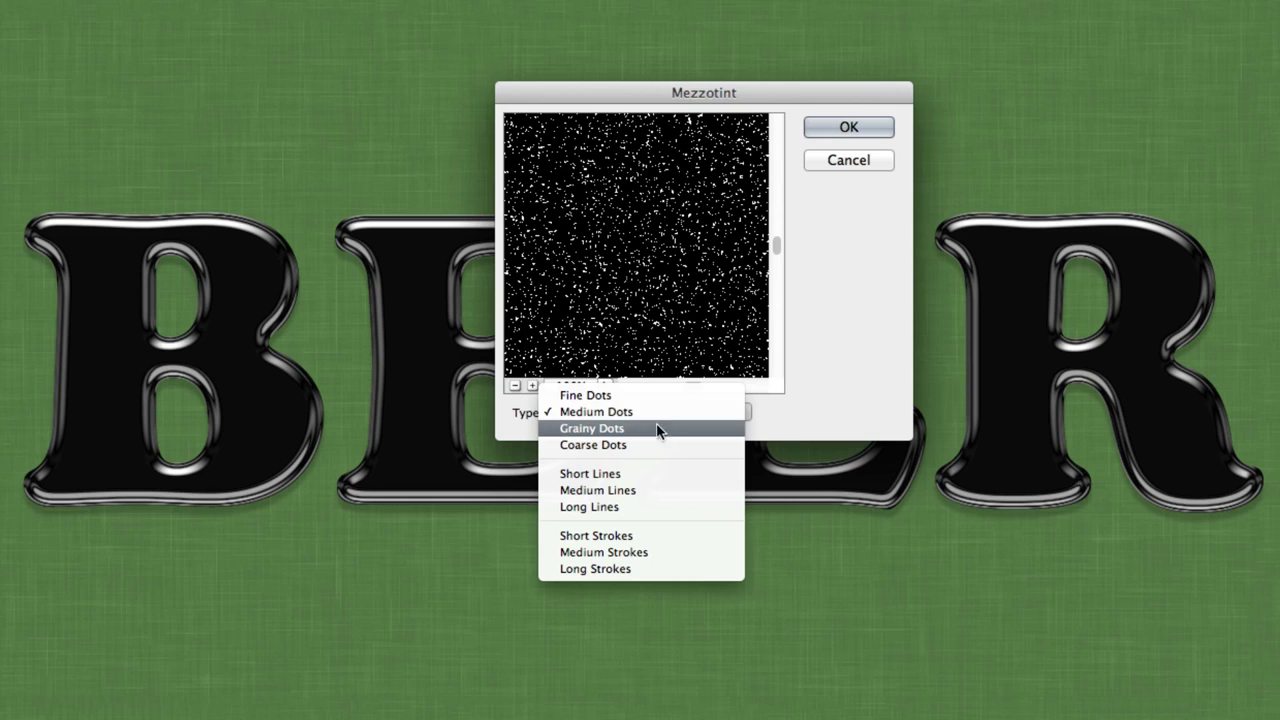
{"action": "left_click", "coordinate": [662, 410]}
{"action": "left_click", "coordinate": [873, 122]}
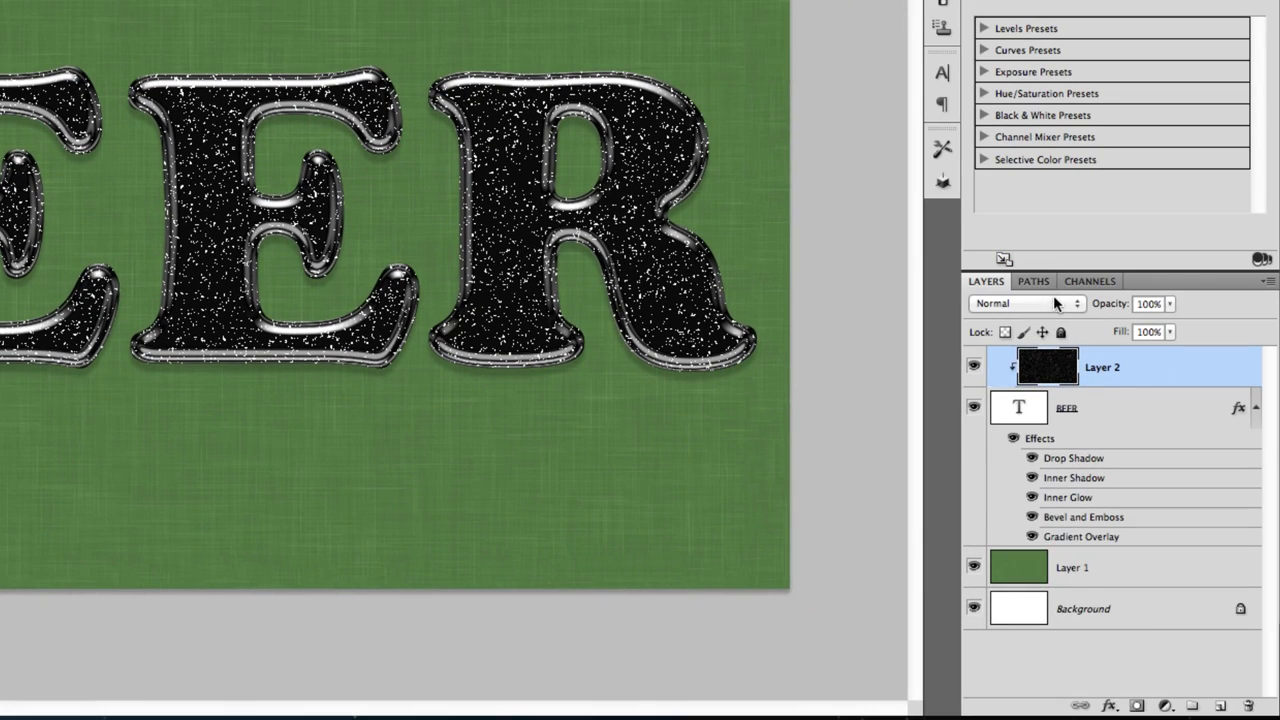
- Set Layer 2 to Soft Light blend mode at 34% opacity
{"action": "left_click", "coordinate": [1053, 300]}
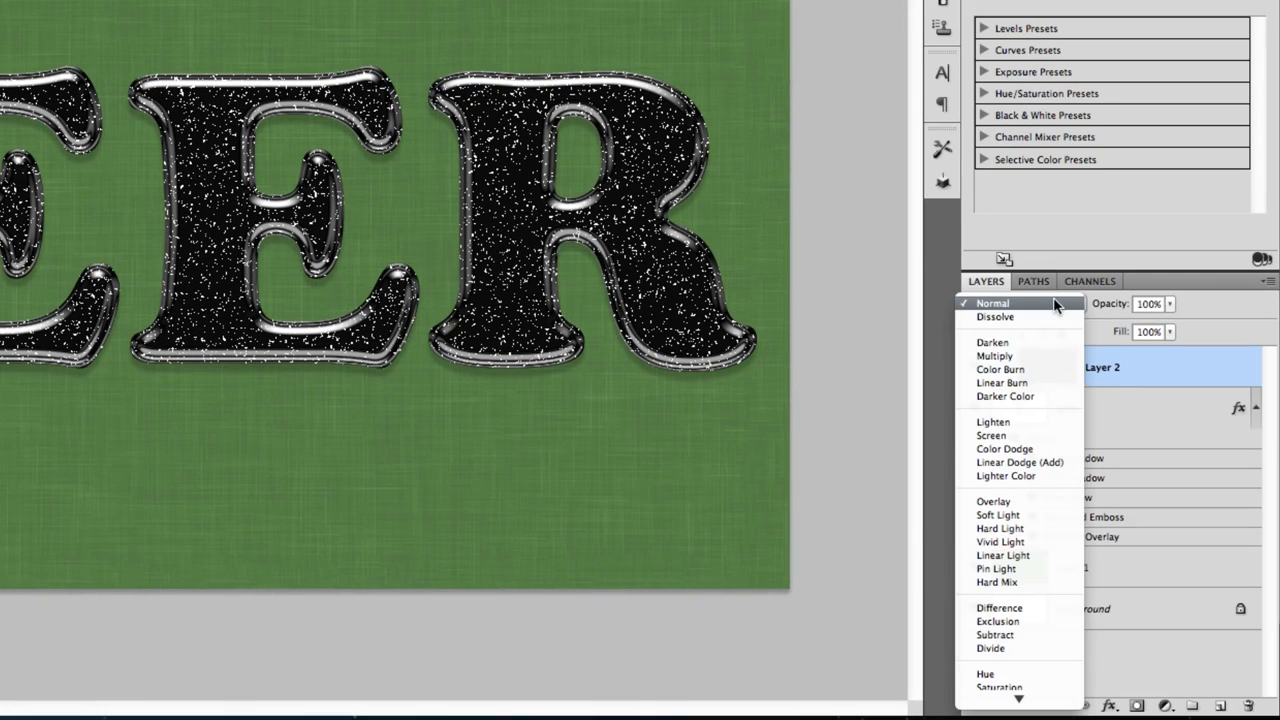
{"action": "left_click", "coordinate": [1052, 514]}
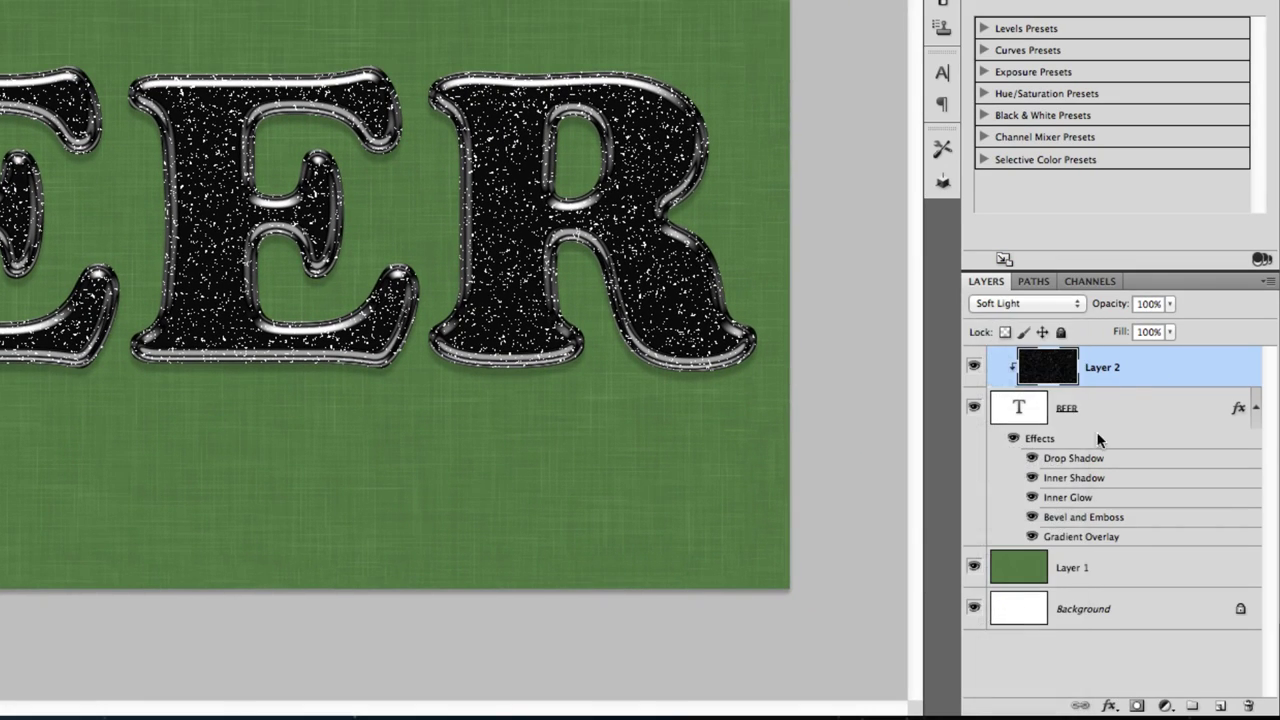
{"action": "left_click", "coordinate": [1170, 303]}
{"action": "left_click_drag", "start_coordinate": [1173, 325], "coordinate": [1105, 327]}
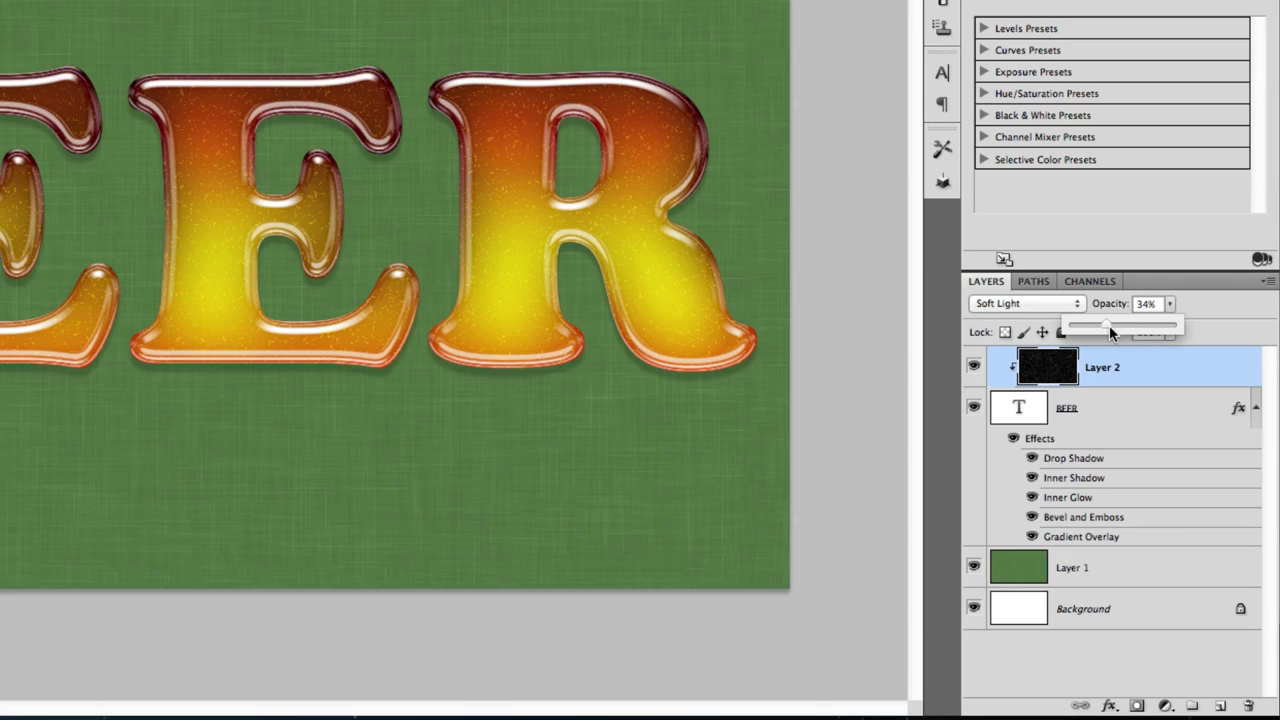
{"action": "left_click", "coordinate": [1161, 362]}
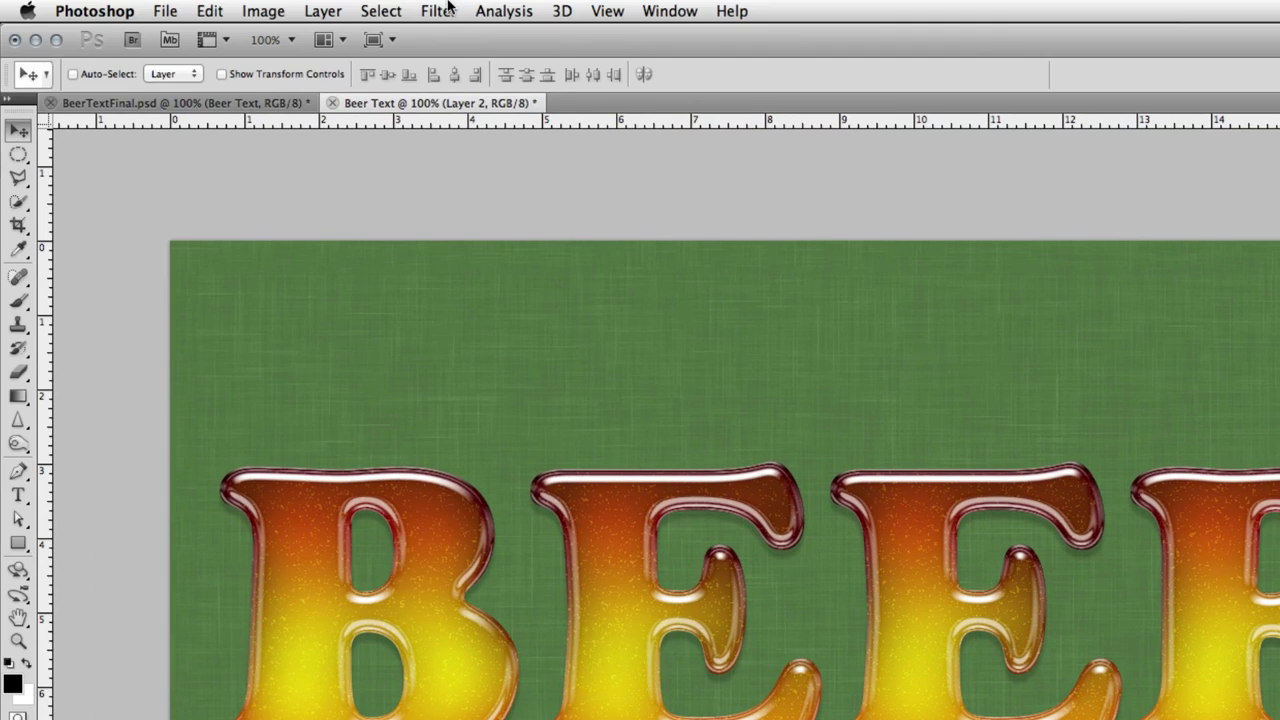
- Soften the Mezzotint speckles with a 0.7-pixel Gaussian Blur
{"action": "left_click", "coordinate": [440, 10]}
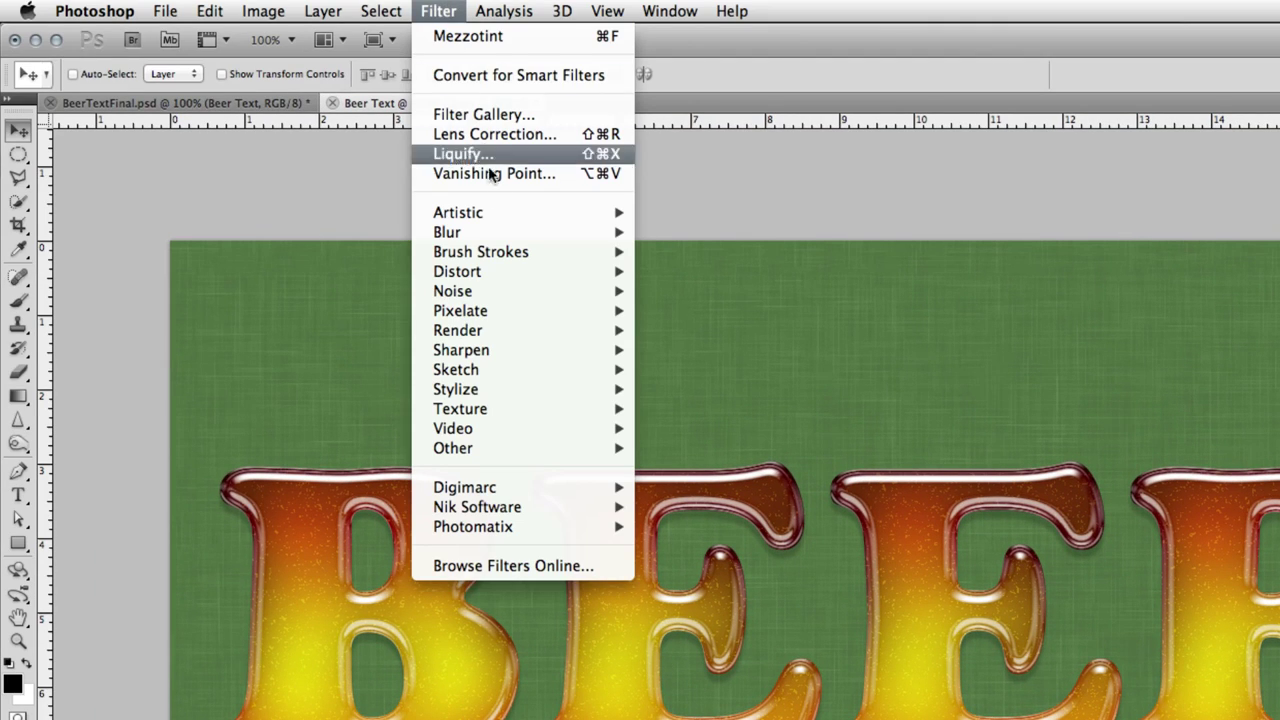
{"action": "mouse_move", "coordinate": [535, 230]}
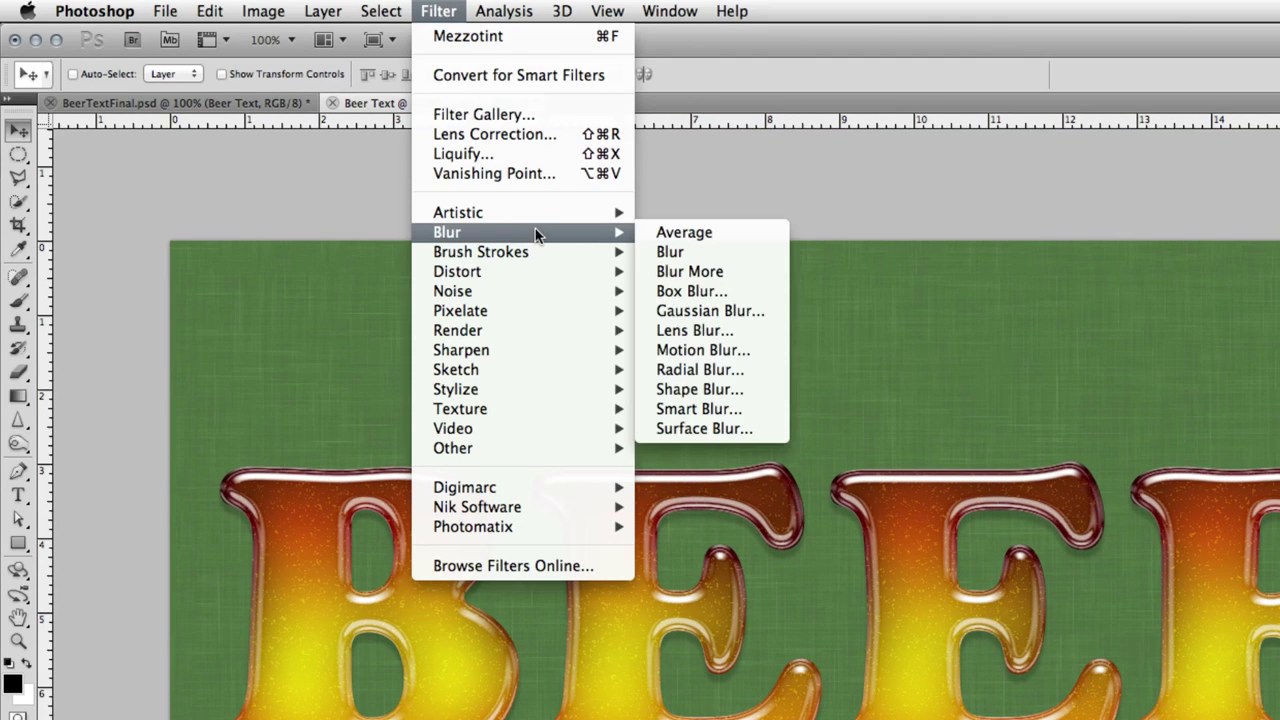
{"action": "left_click", "coordinate": [710, 310]}
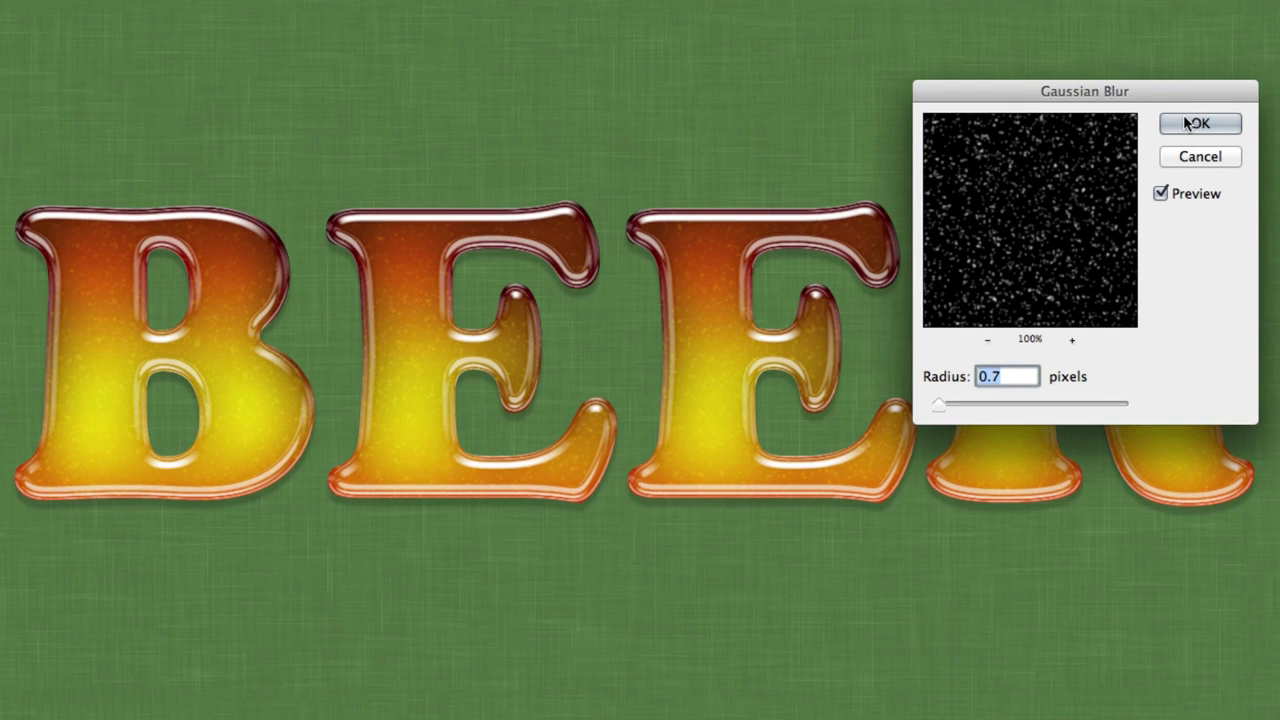
{"action": "left_click", "coordinate": [1185, 123]}
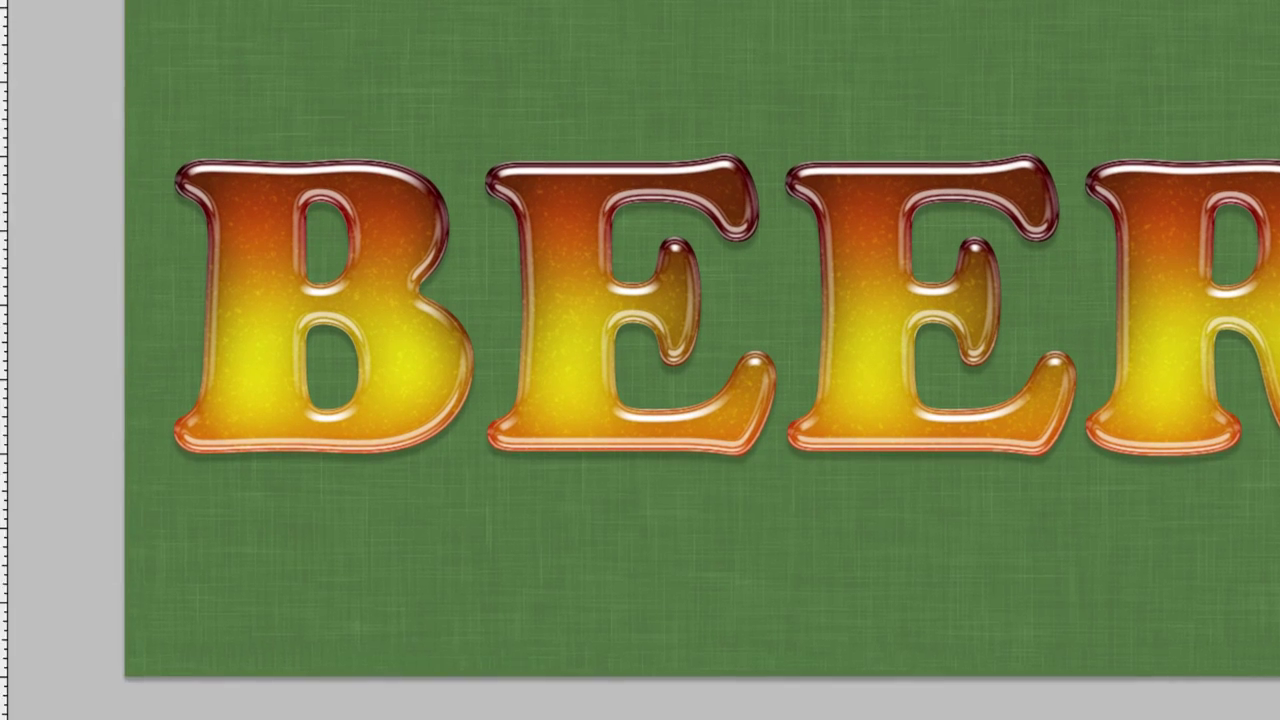
- Draw a white rectangle across the upper part of the BEER letters
{"action": "left_click", "coordinate": [18, 221]}
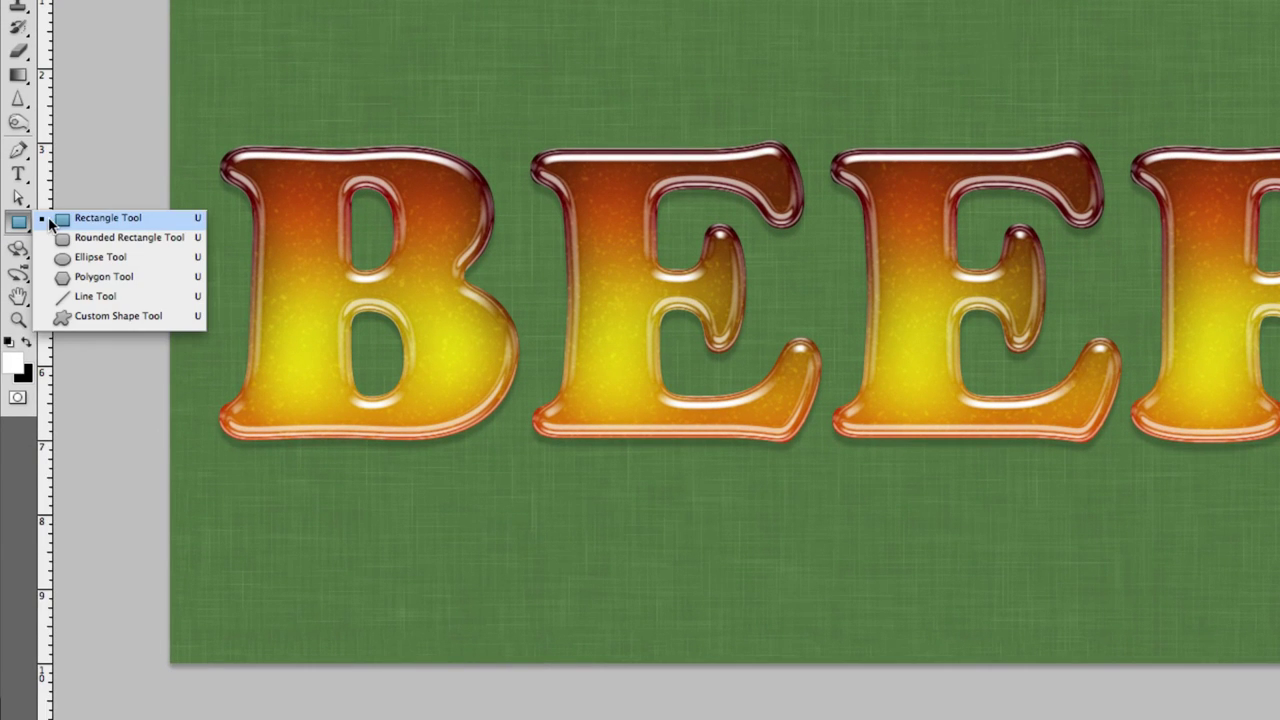
{"action": "left_click", "coordinate": [100, 218]}
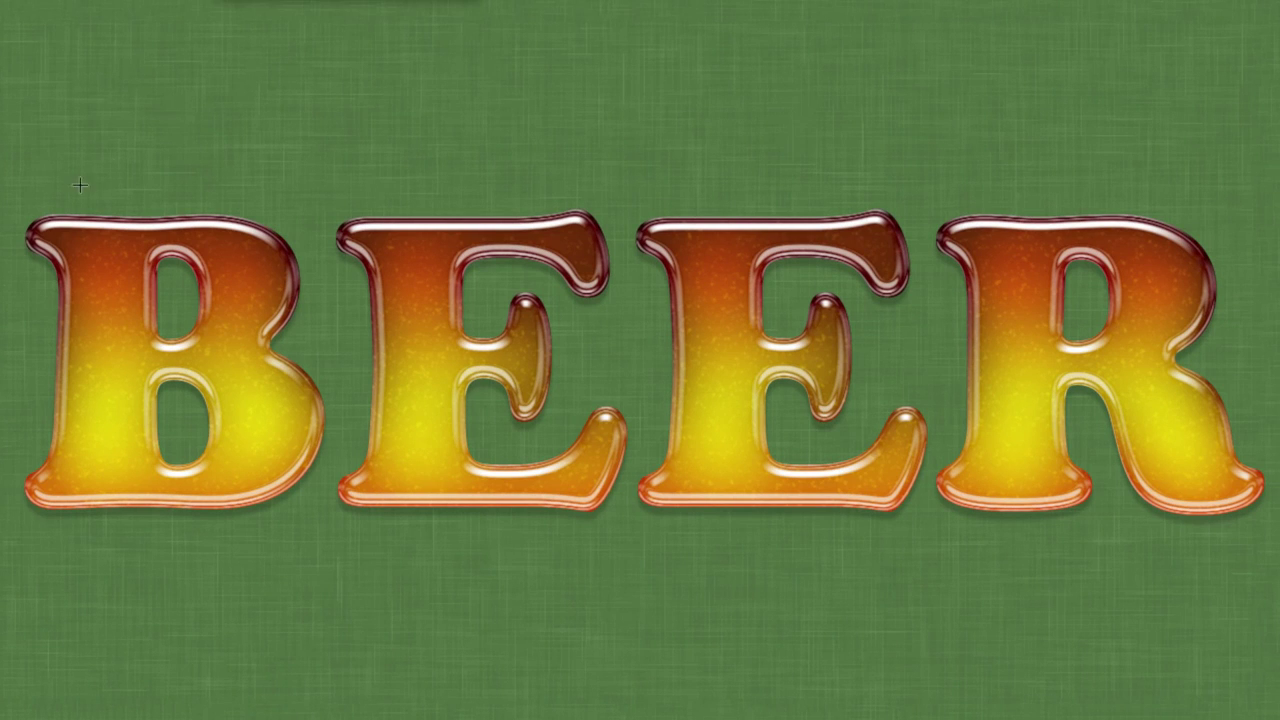
{"action": "left_click_drag", "start_coordinate": [12, 197], "coordinate": [1232, 340]}
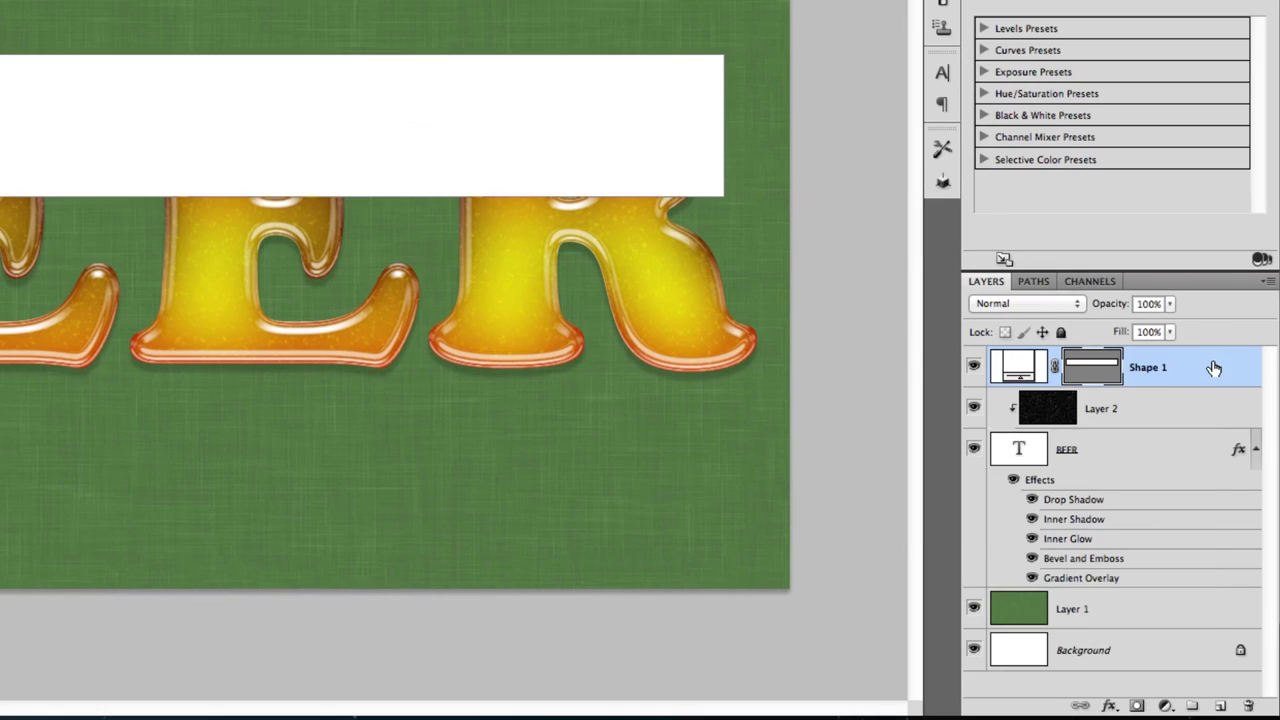
{"action": "right_click", "coordinate": [1212, 368]}
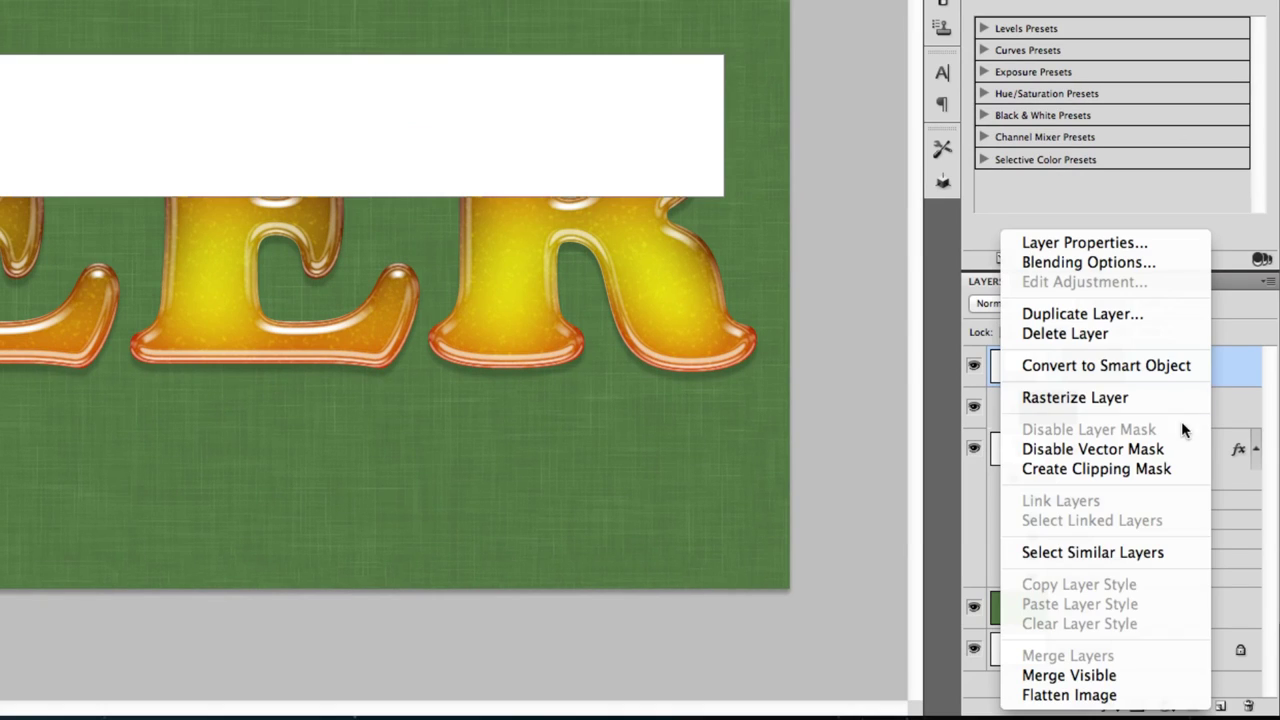
- Clip the white shape to the letters and add a Clouds Pattern Overlay, loading the Patterns set
{"action": "left_click", "coordinate": [1153, 470]}
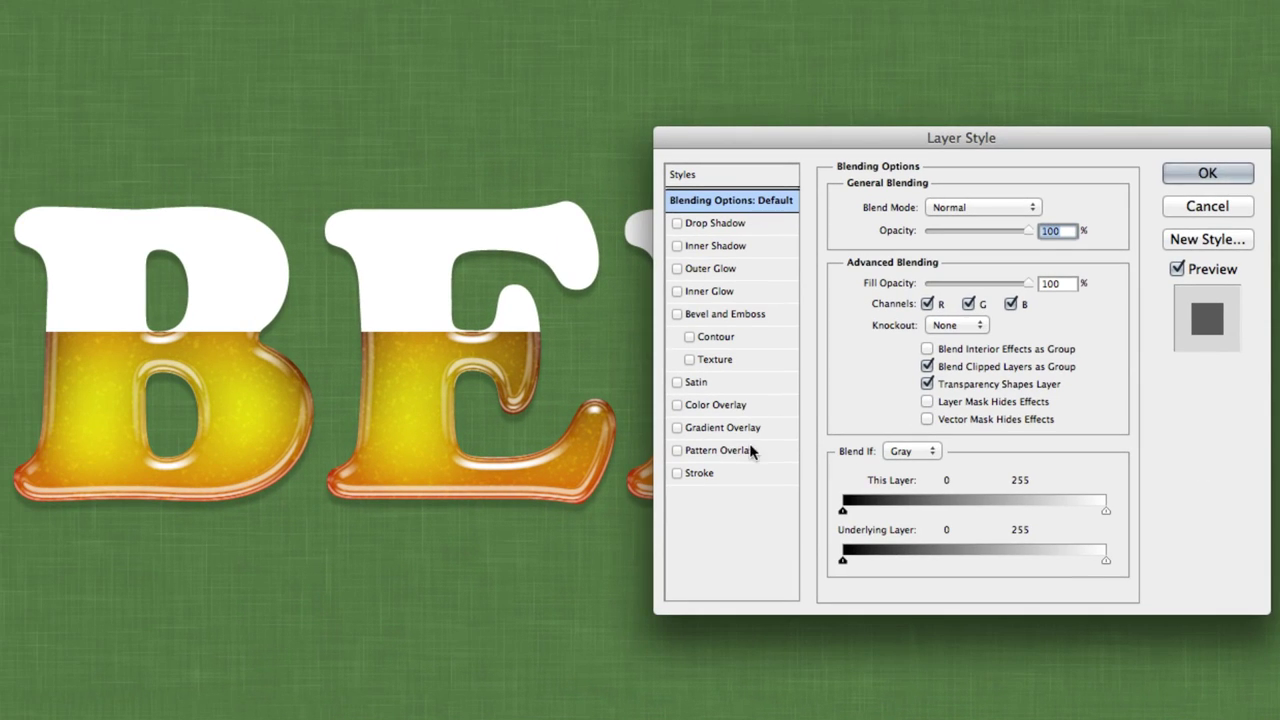
{"action": "left_click", "coordinate": [536, 399]}
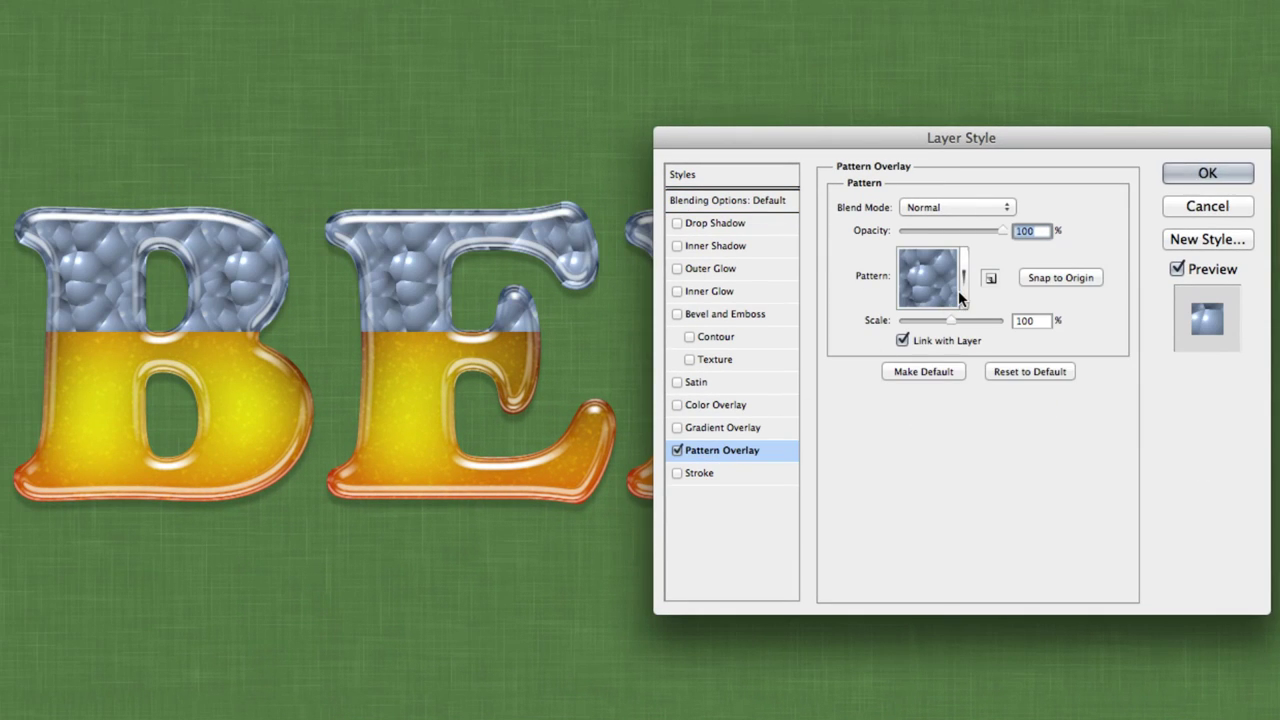
{"action": "left_click", "coordinate": [962, 282]}
{"action": "left_click", "coordinate": [930, 432]}
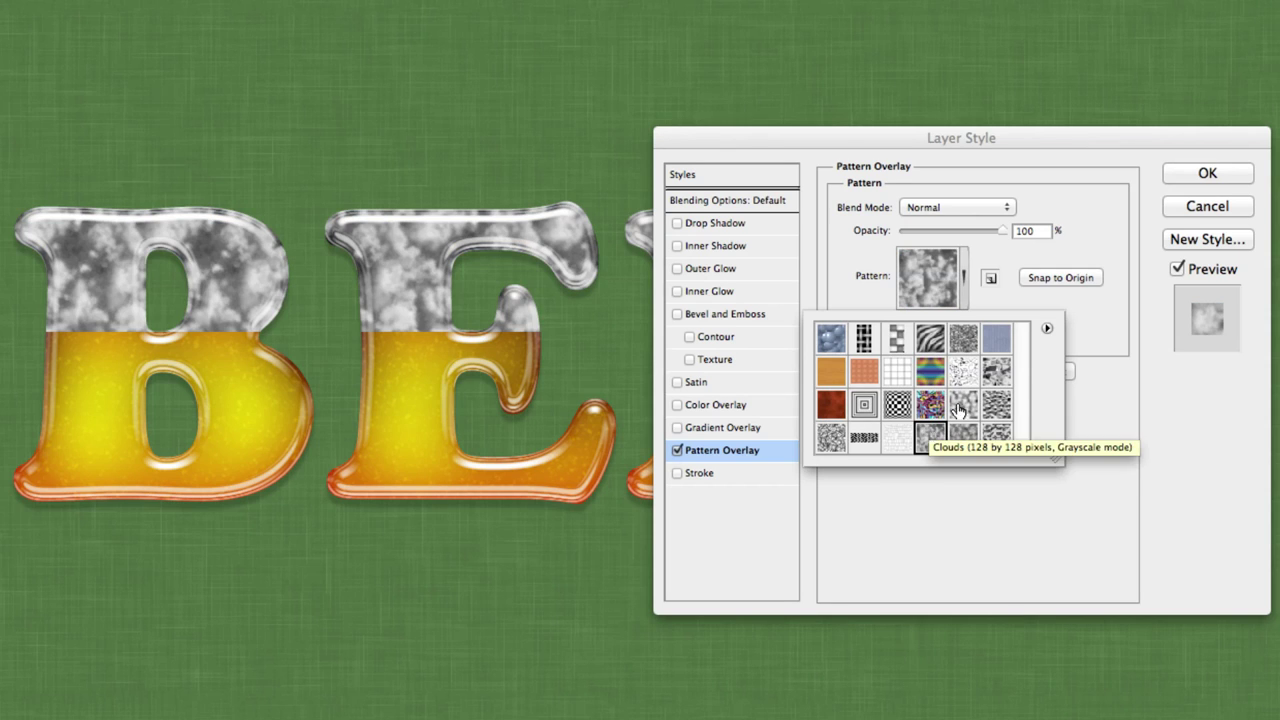
{"action": "left_click", "coordinate": [1046, 328]}
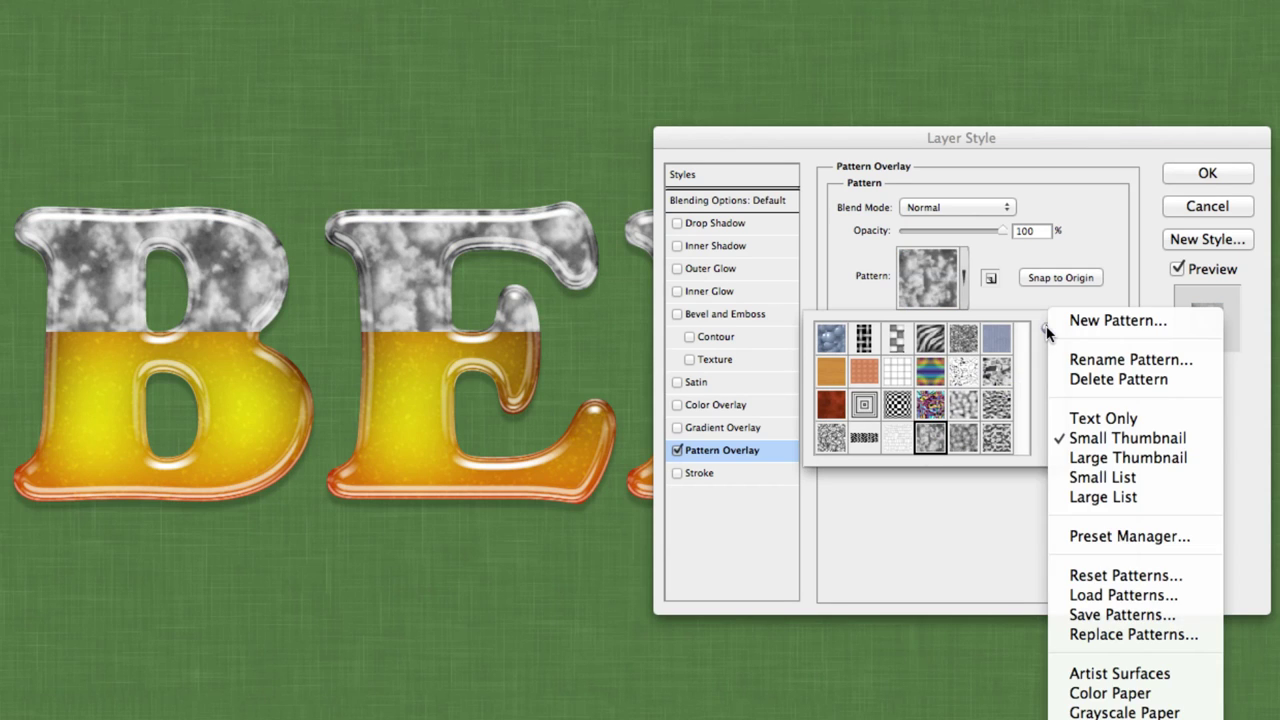
{"action": "left_click", "coordinate": [1100, 715]}
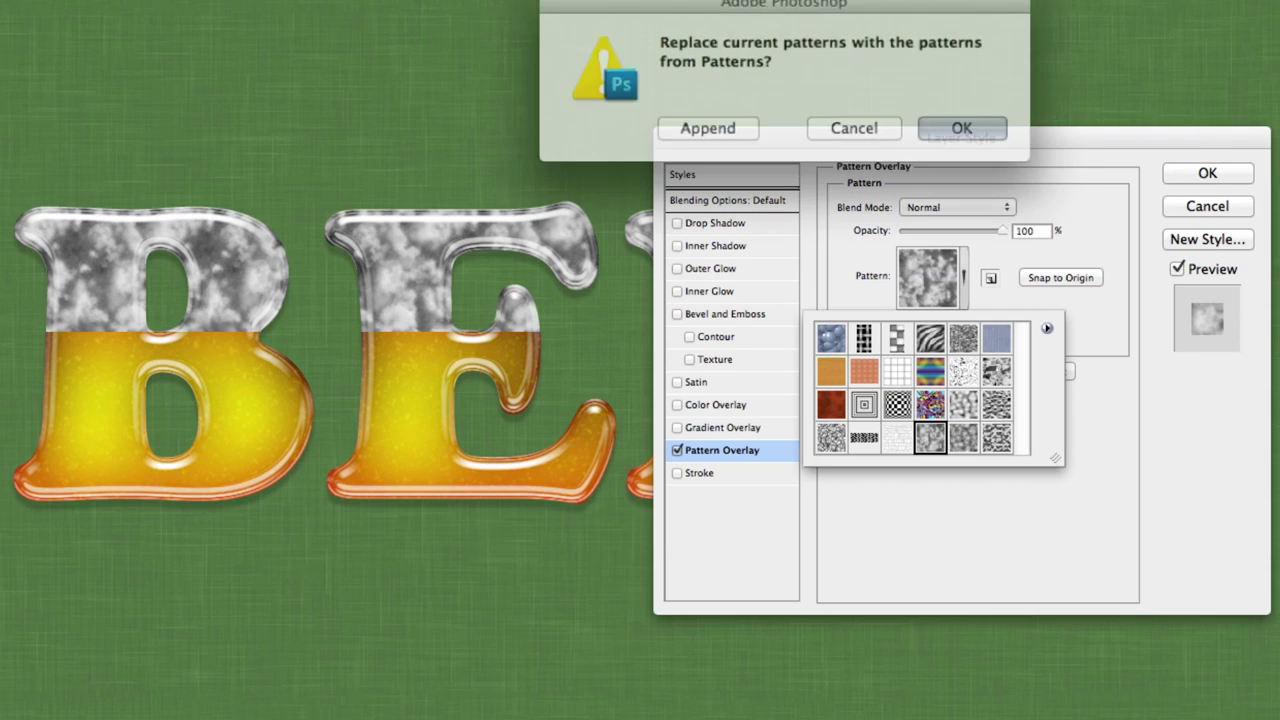
{"action": "left_click", "coordinate": [722, 123]}
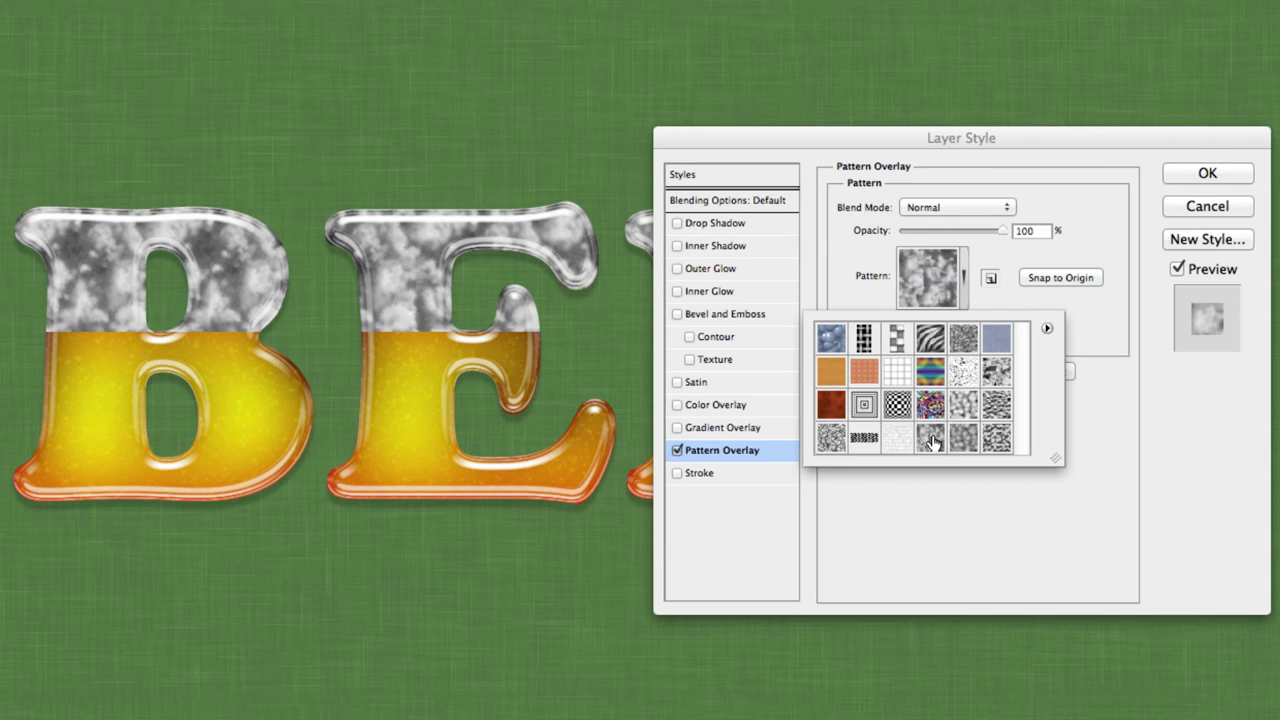
{"action": "left_click", "coordinate": [929, 510]}
- Set the pattern overlay to Multiply, 15% opacity, 150% scale, and enable Inner Shadow
{"action": "left_click", "coordinate": [968, 208]}
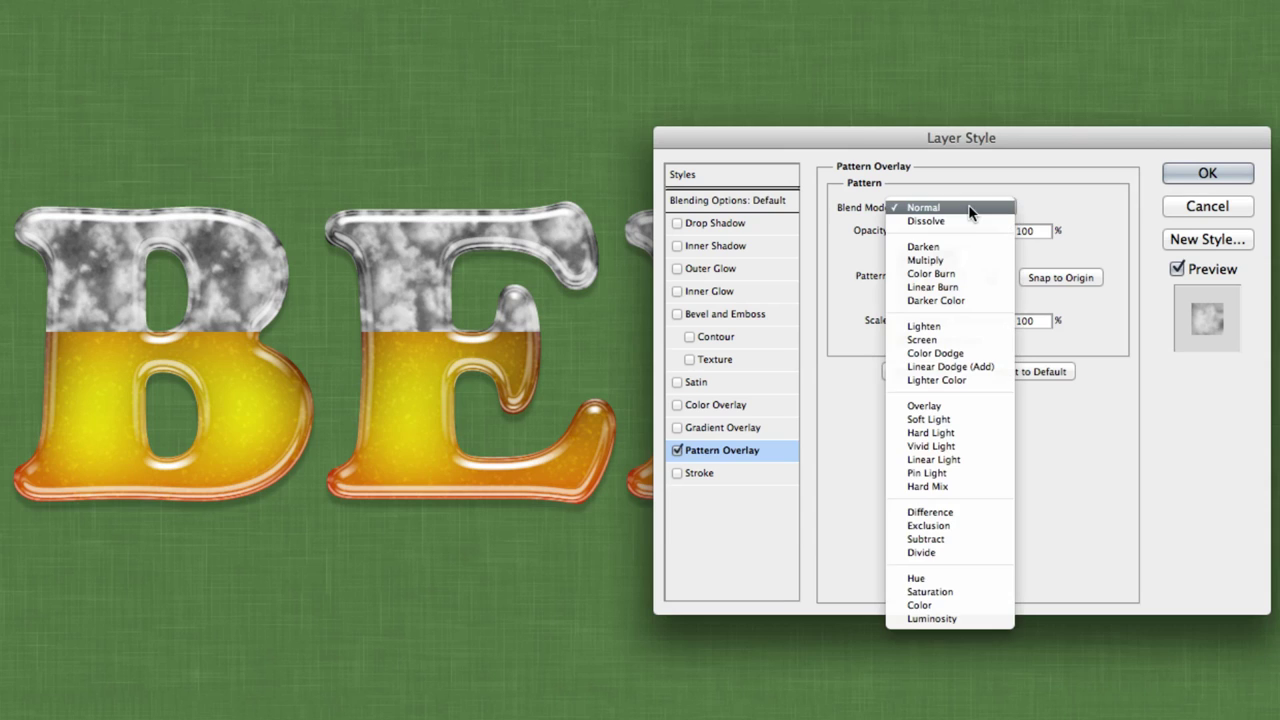
{"action": "left_click", "coordinate": [968, 262]}
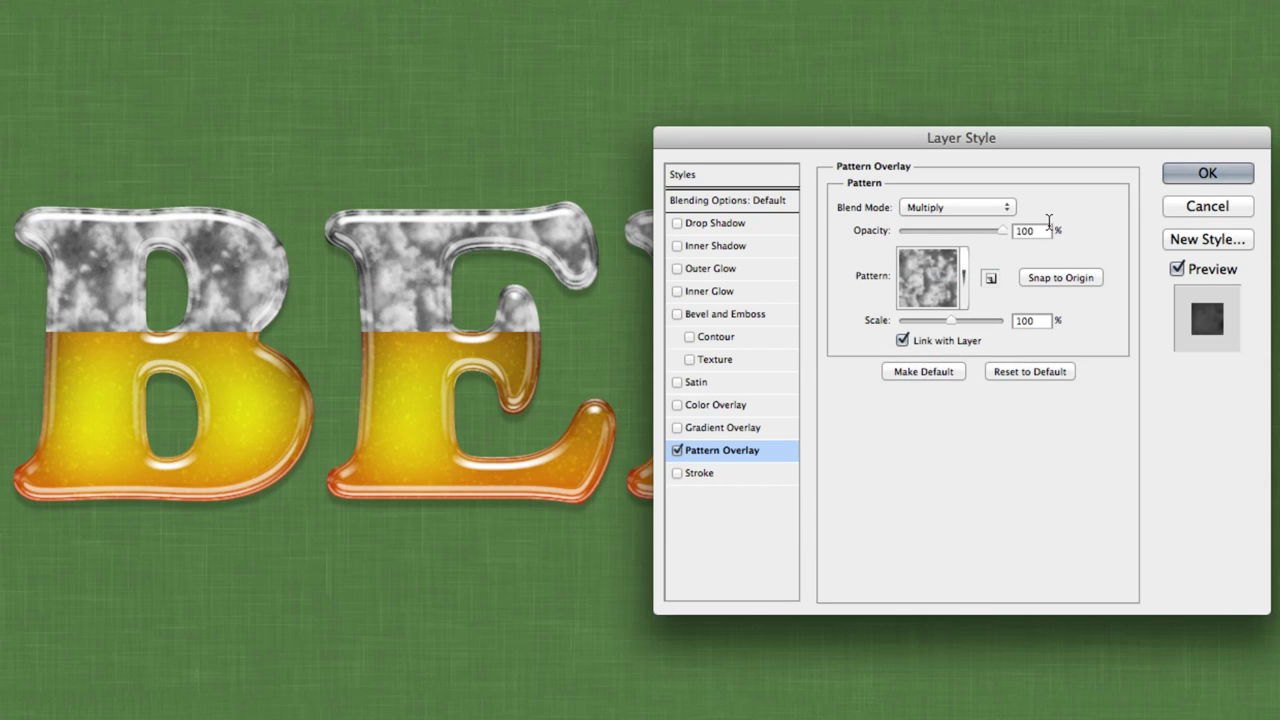
{"action": "left_click", "coordinate": [1040, 231]}
{"action": "type", "text": "15"}
{"action": "key", "text": "Tab"}
{"action": "type", "text": "150"}
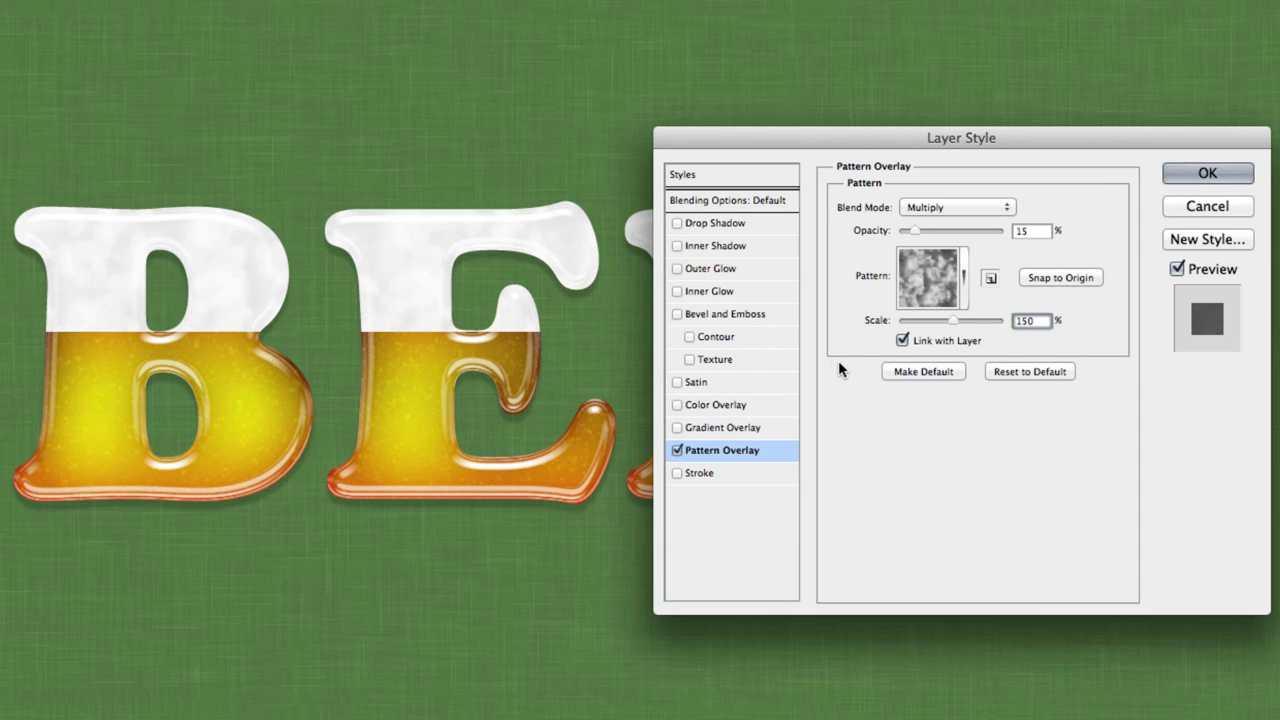
{"action": "left_click", "coordinate": [740, 244]}
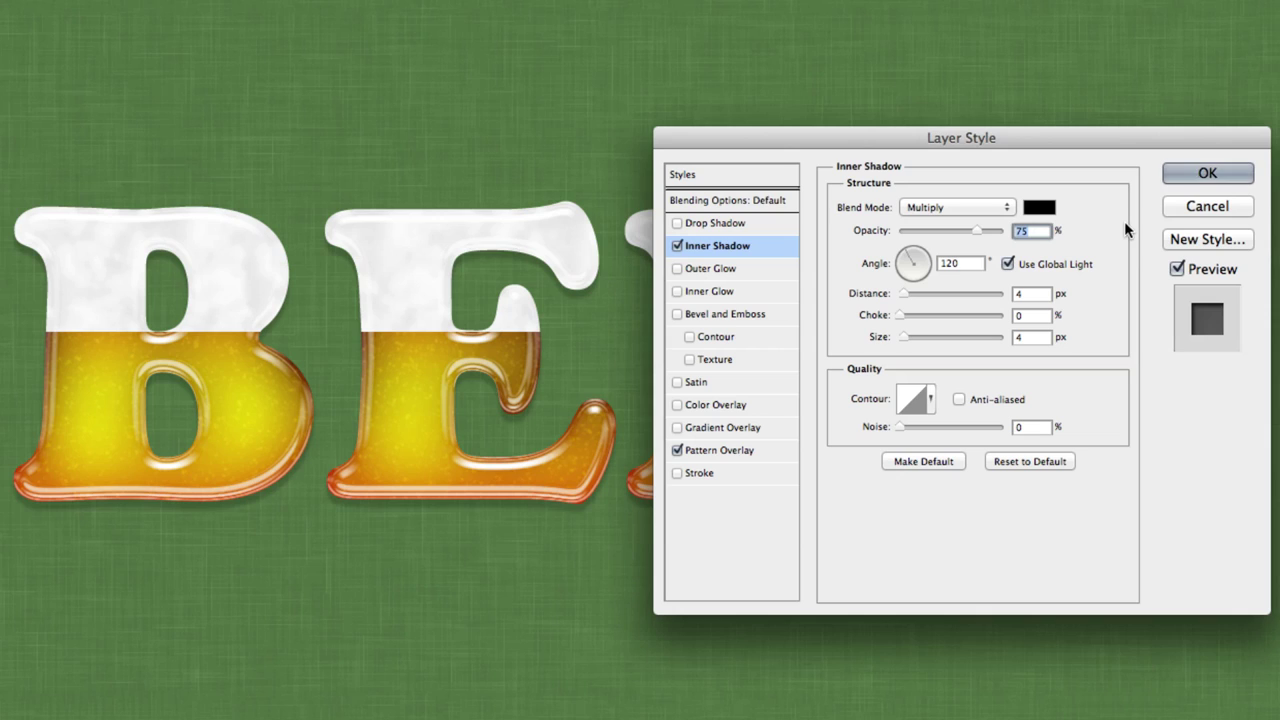
- Set the inner shadow to 40 with its own 90° angle, 0 distance and size 20
{"action": "type", "text": "40"}
{"action": "left_click", "coordinate": [1004, 263]}
{"action": "double_click", "coordinate": [945, 263]}
{"action": "type", "text": "90"}
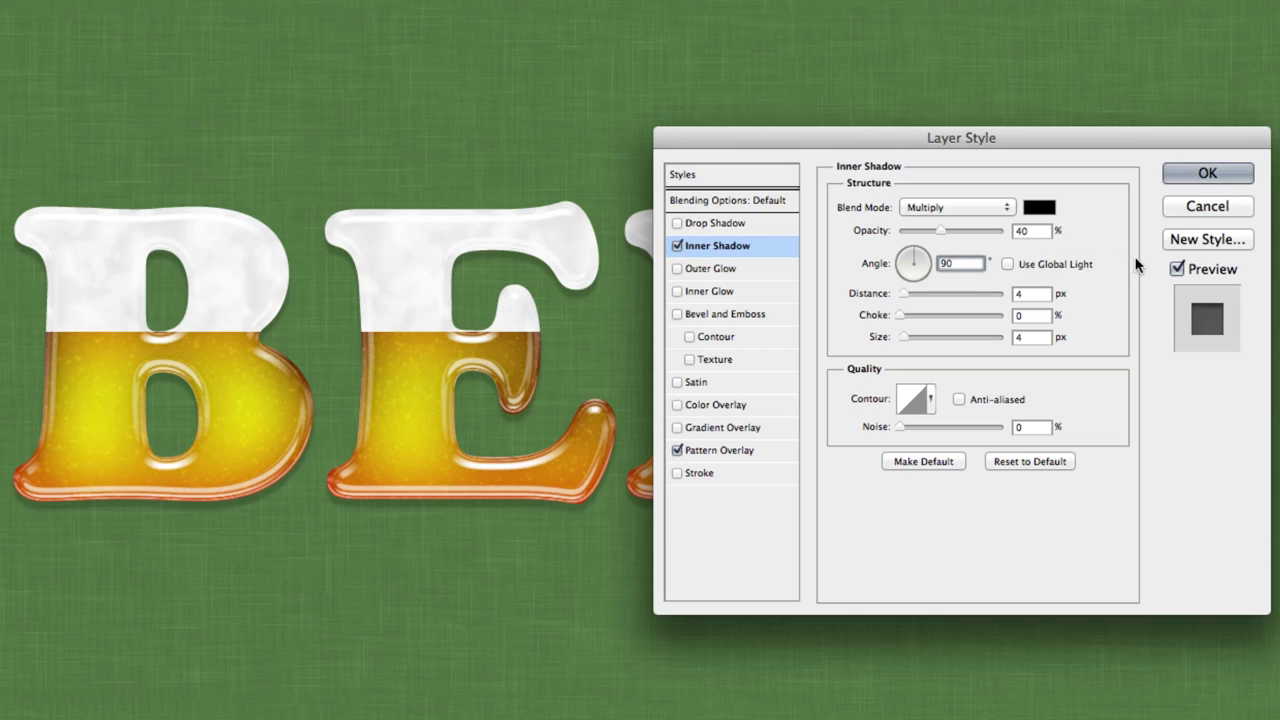
{"action": "key", "text": "Tab"}
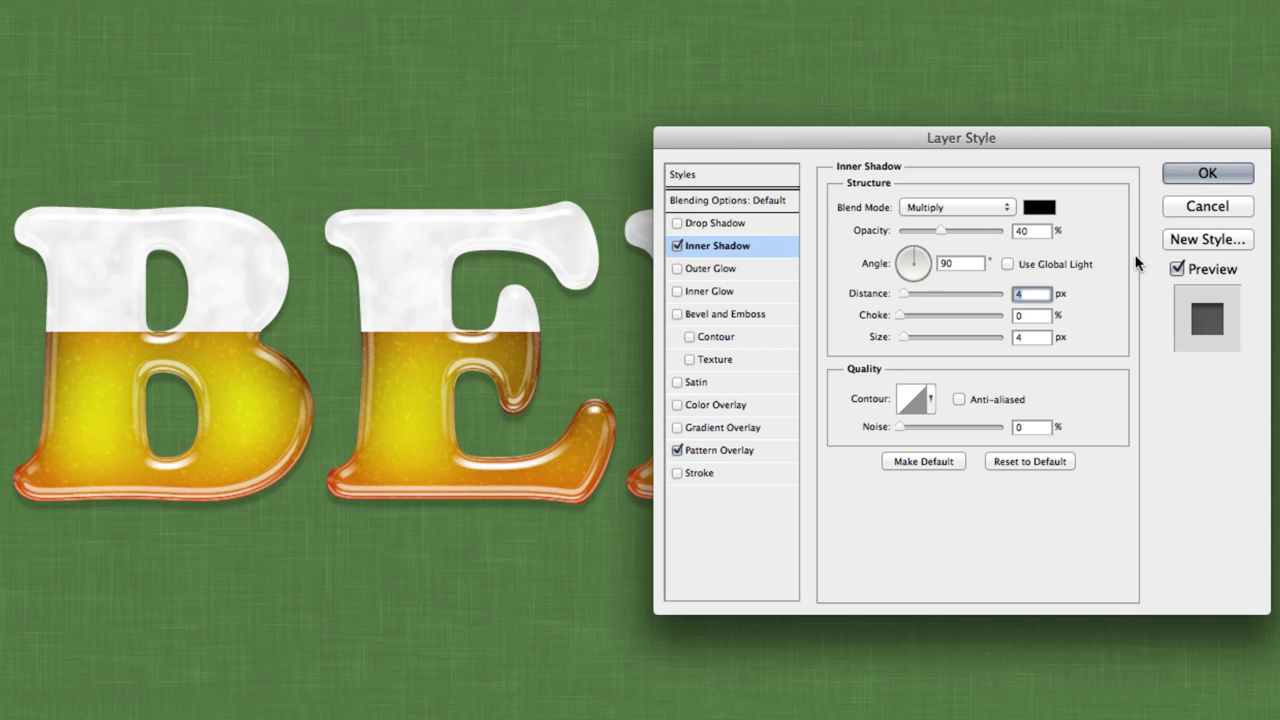
{"action": "type", "text": "0"}
{"action": "key", "text": "Tab"}
{"action": "key", "text": "Tab"}
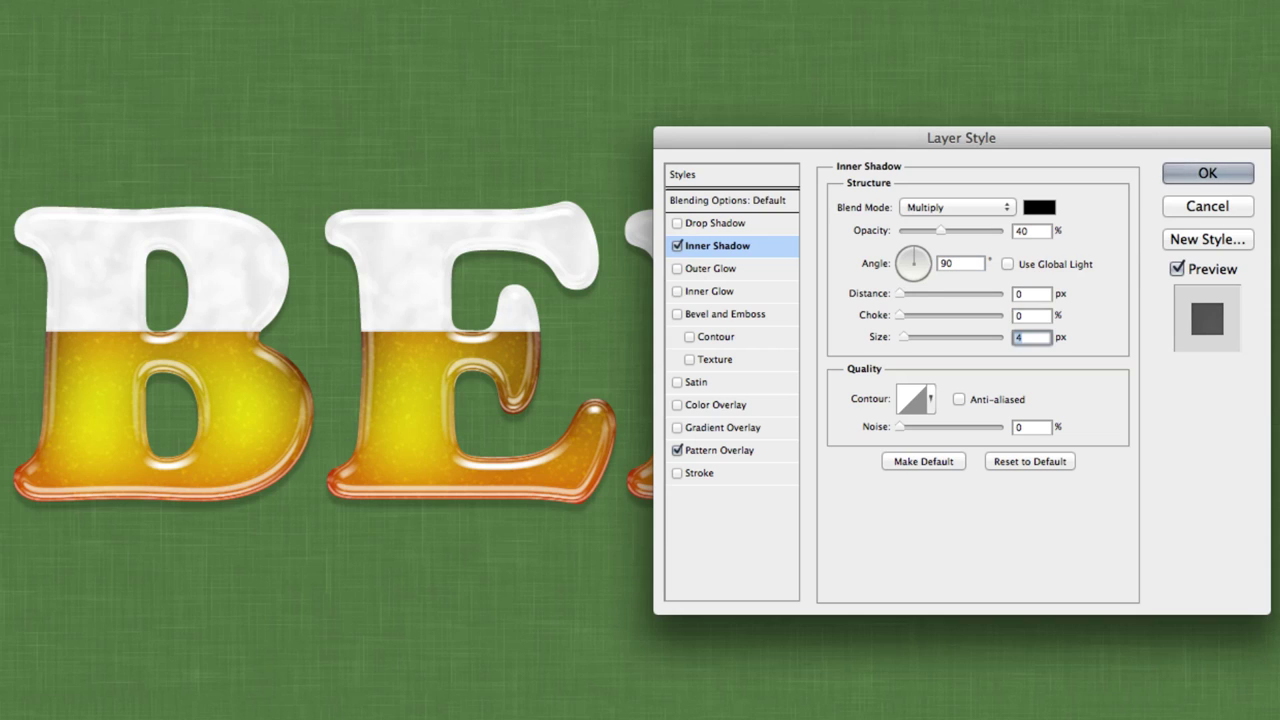
{"action": "type", "text": "20"}
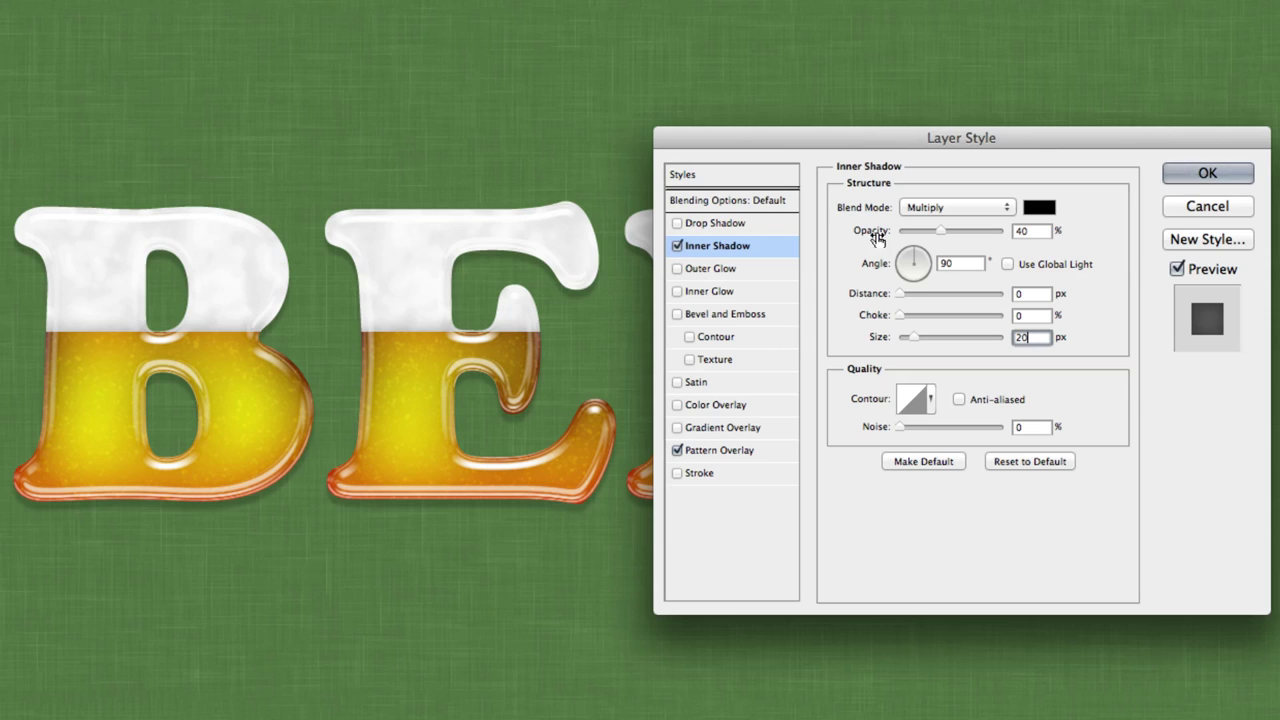
- Add a Color Burn drop shadow: 20% opacity, own 90° angle, 8 px distance, 9 px size
{"action": "left_click", "coordinate": [744, 222]}
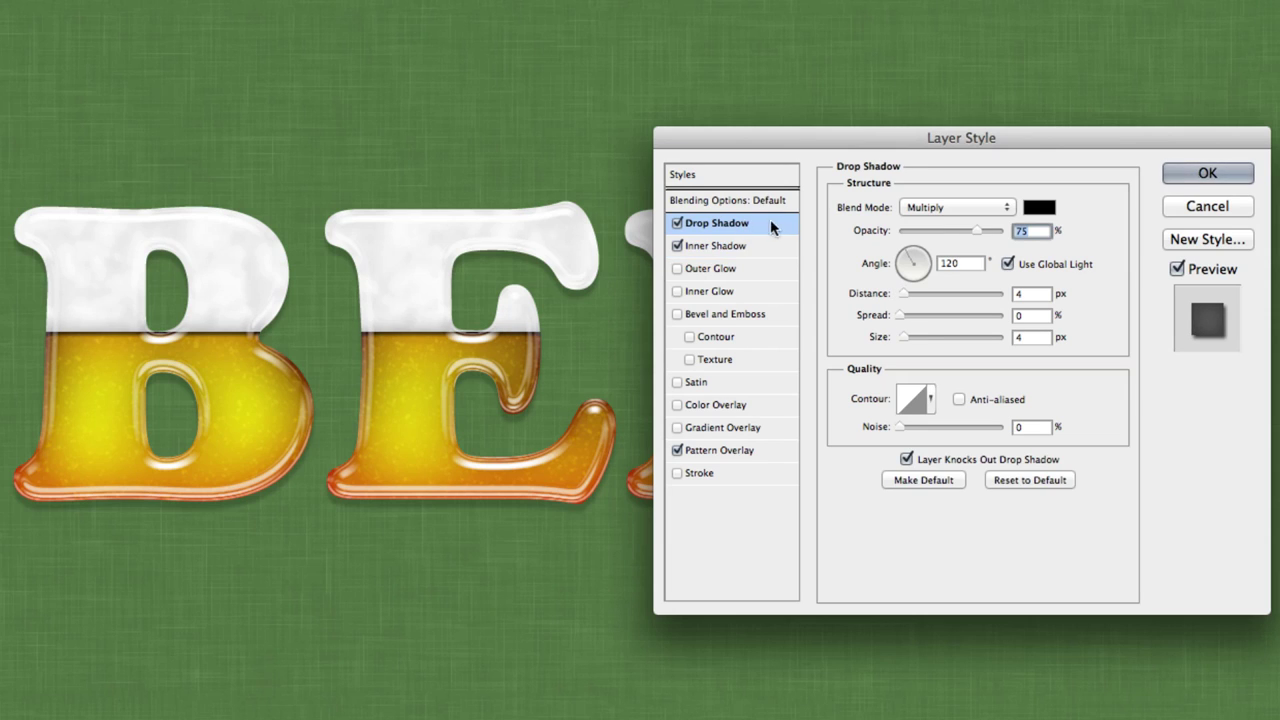
{"action": "left_click", "coordinate": [950, 208]}
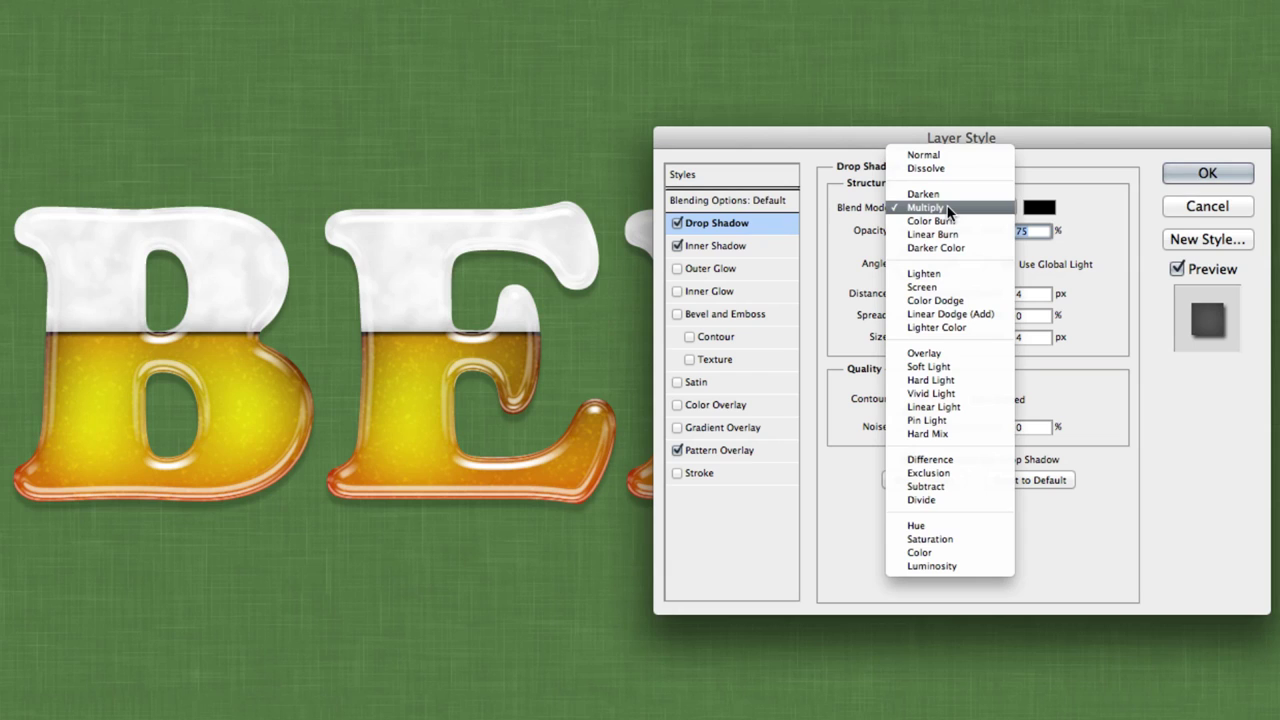
{"action": "left_click", "coordinate": [953, 220]}
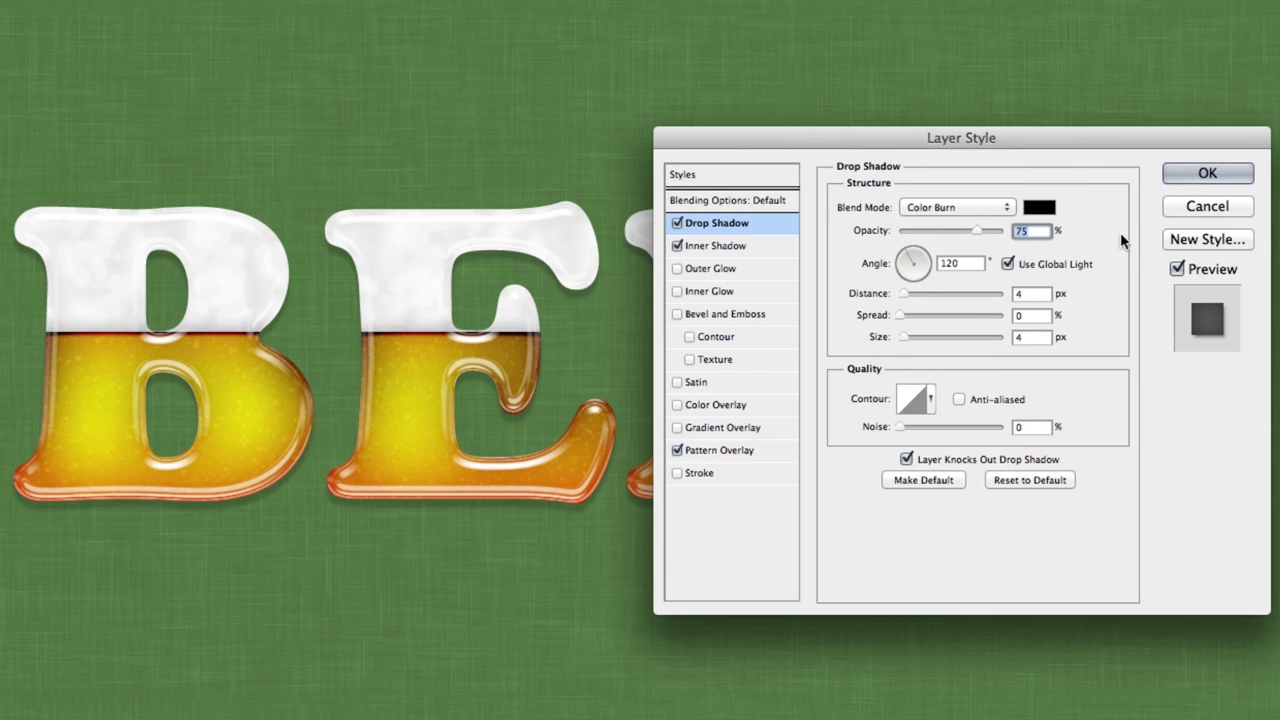
{"action": "type", "text": "20"}
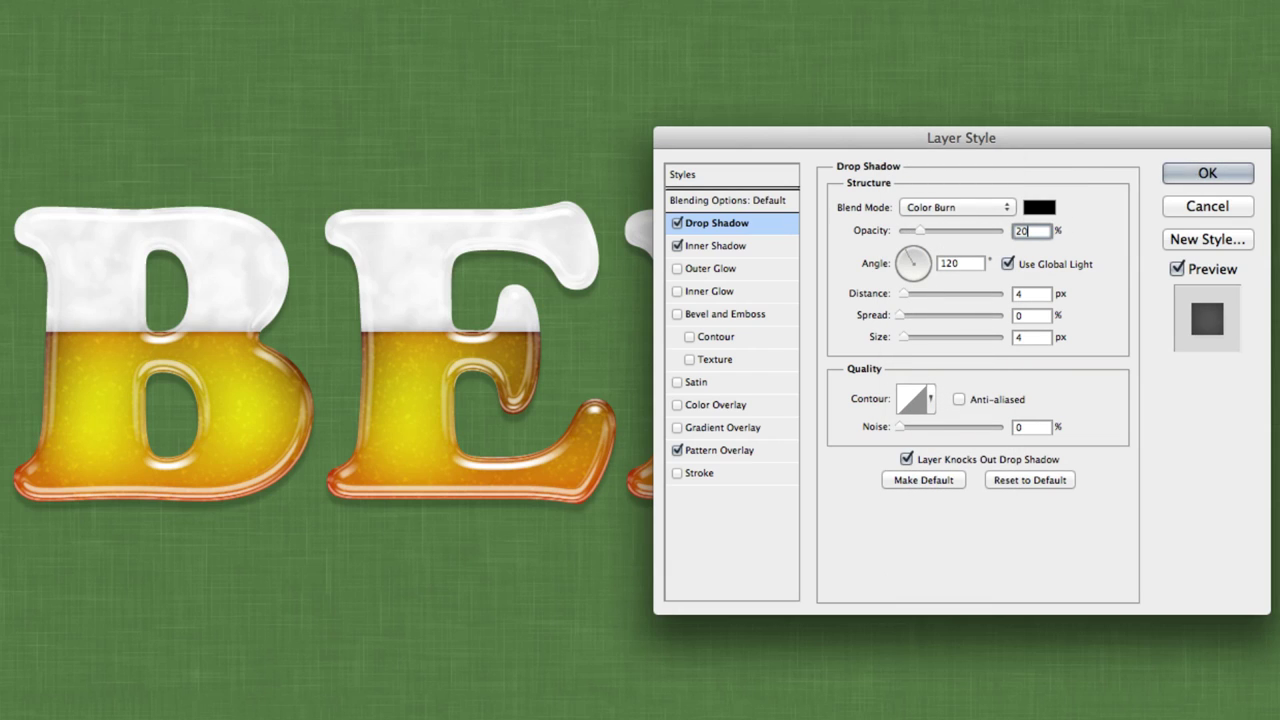
{"action": "left_click", "coordinate": [1007, 263]}
{"action": "double_click", "coordinate": [965, 263]}
{"action": "type", "text": "90"}
{"action": "key", "text": "Tab"}
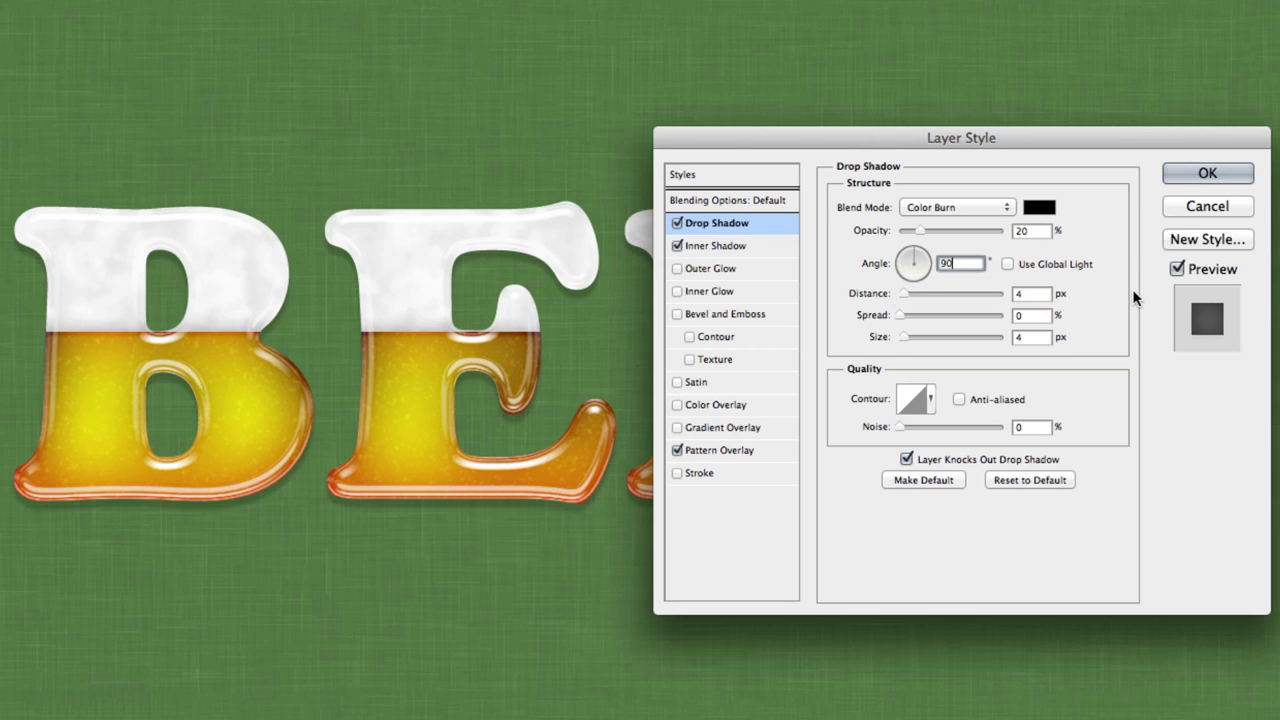
{"action": "type", "text": "8"}
{"action": "key", "text": "Tab"}
{"action": "type", "text": "8"}
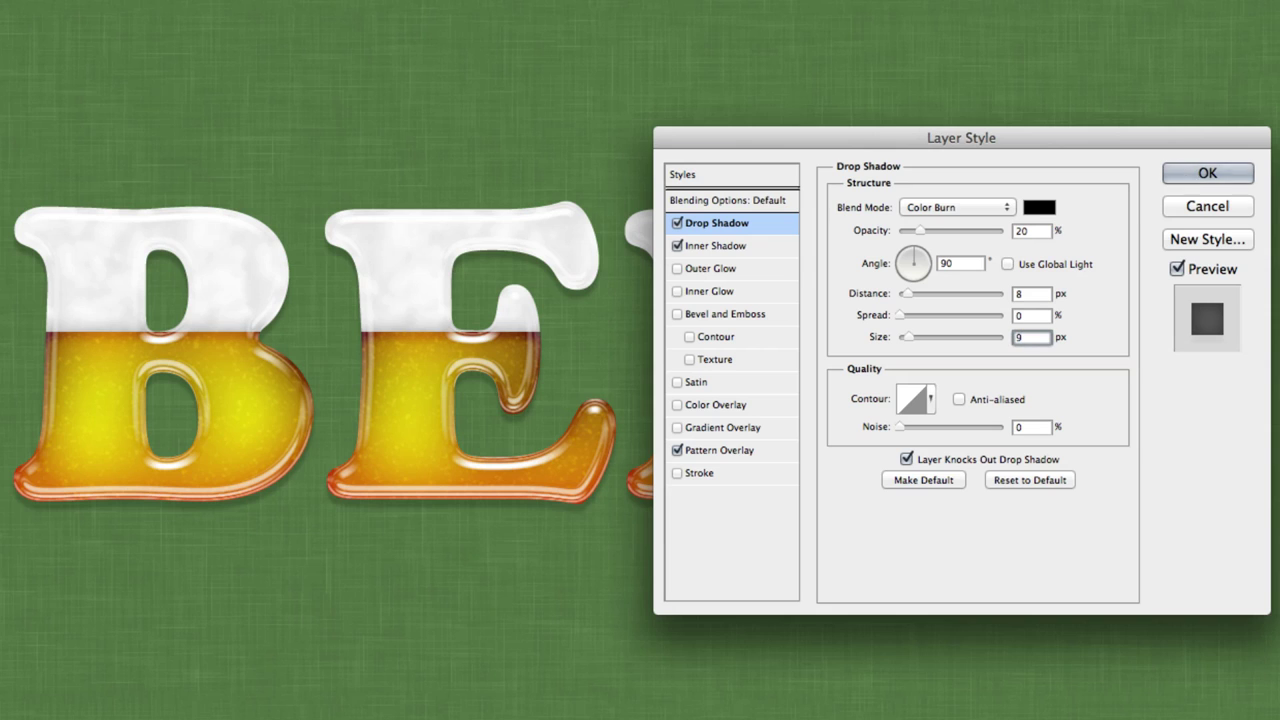
{"action": "key", "text": "Return"}
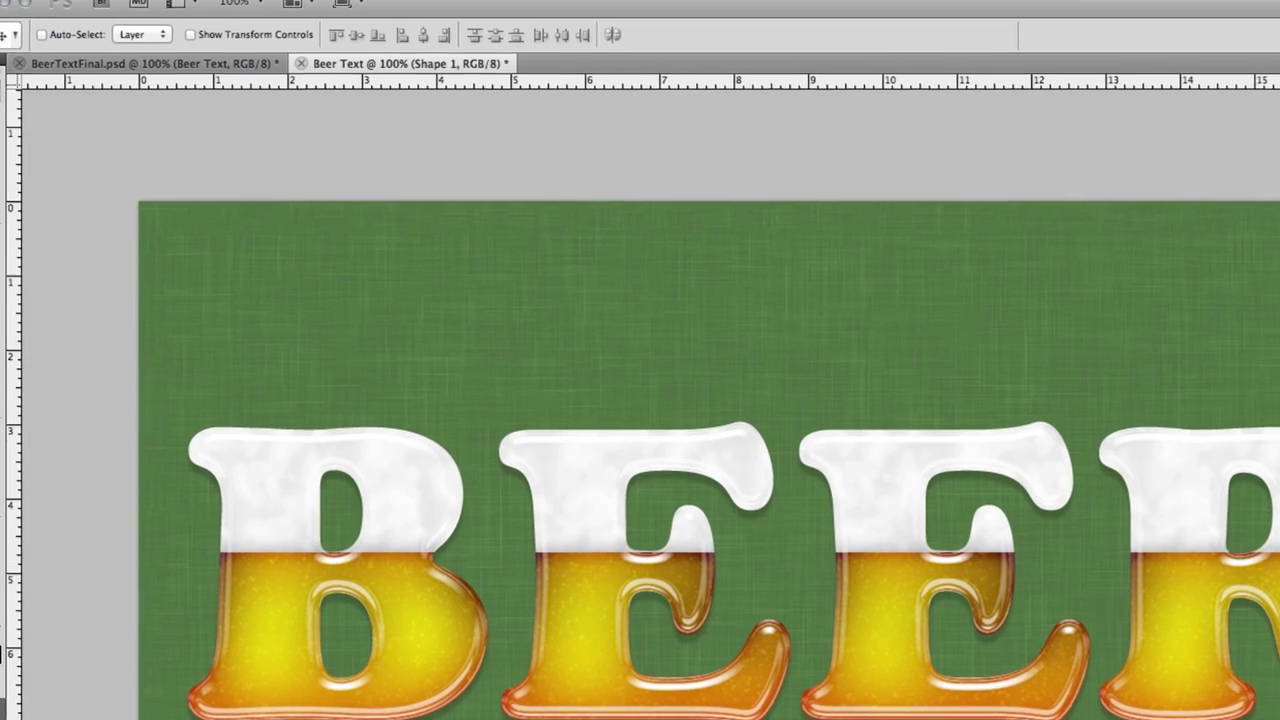
- Convert the foam for smart filters and add a Wave: 4 generators, wavelength 105–106, amplitude 5–10
{"action": "left_click", "coordinate": [440, 12]}
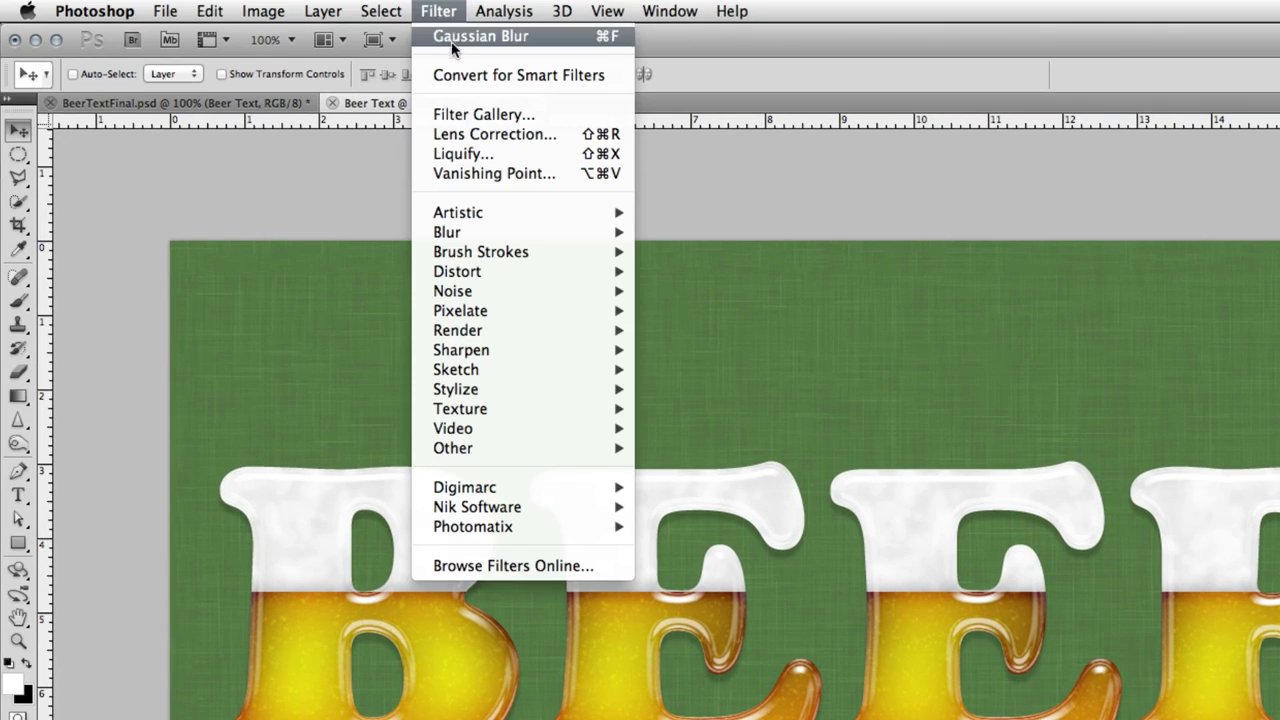
{"action": "left_click", "coordinate": [619, 76]}
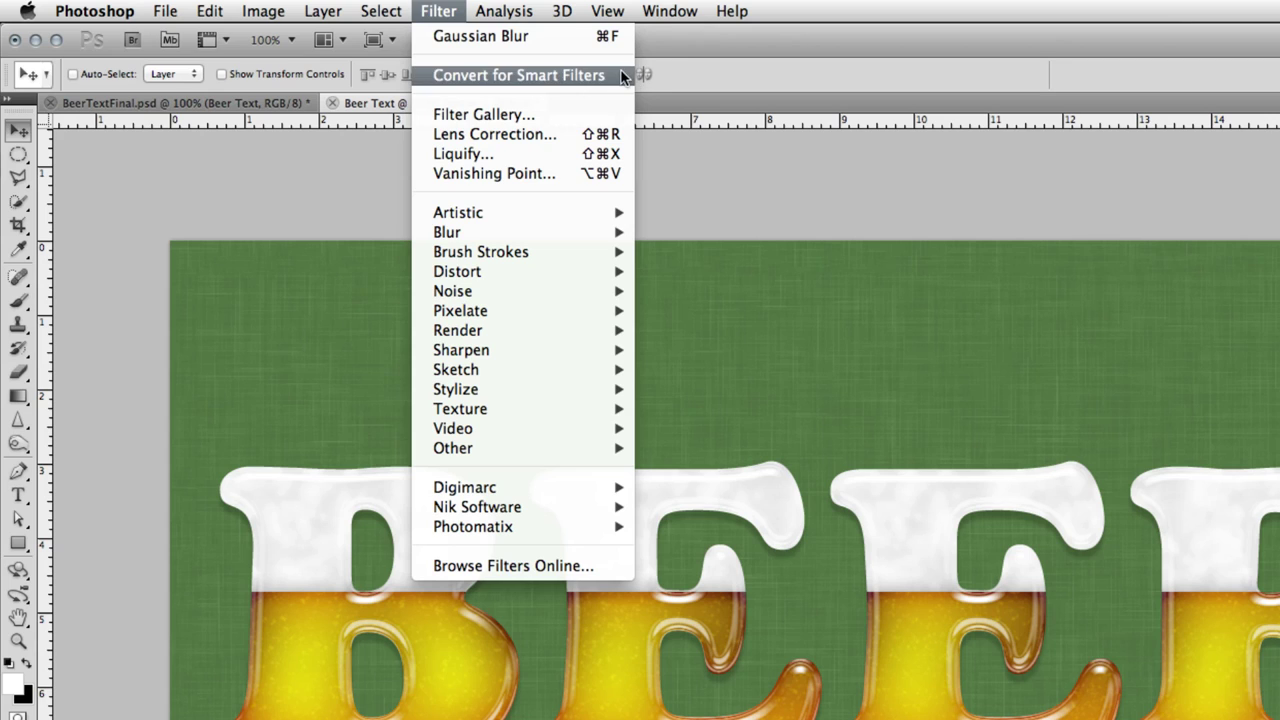
{"action": "left_click", "coordinate": [441, 12]}
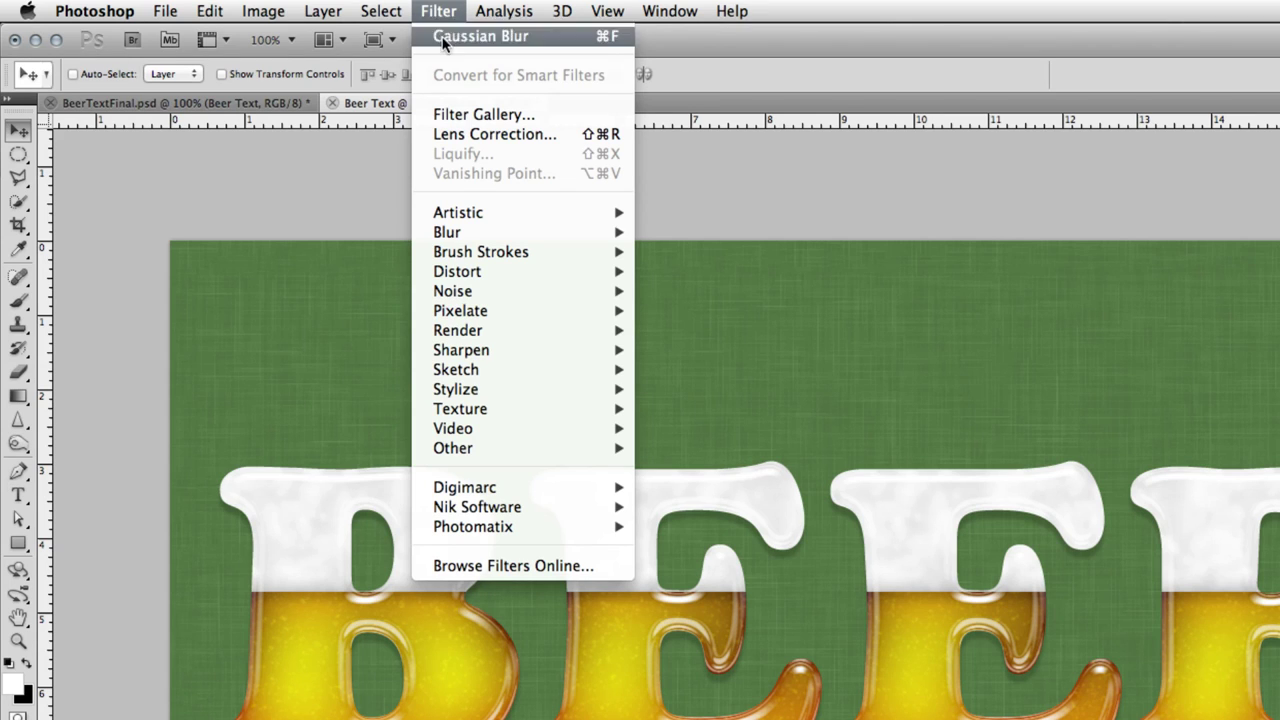
{"action": "mouse_move", "coordinate": [550, 280]}
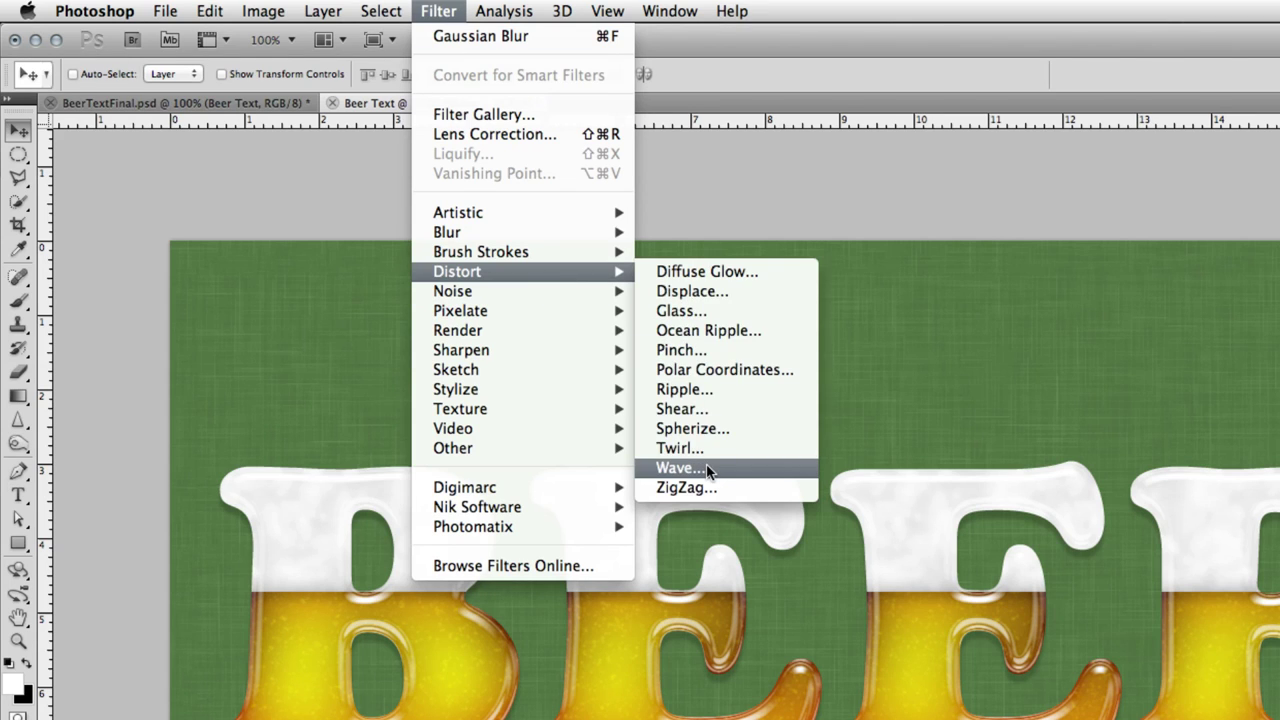
{"action": "left_click", "coordinate": [680, 468]}
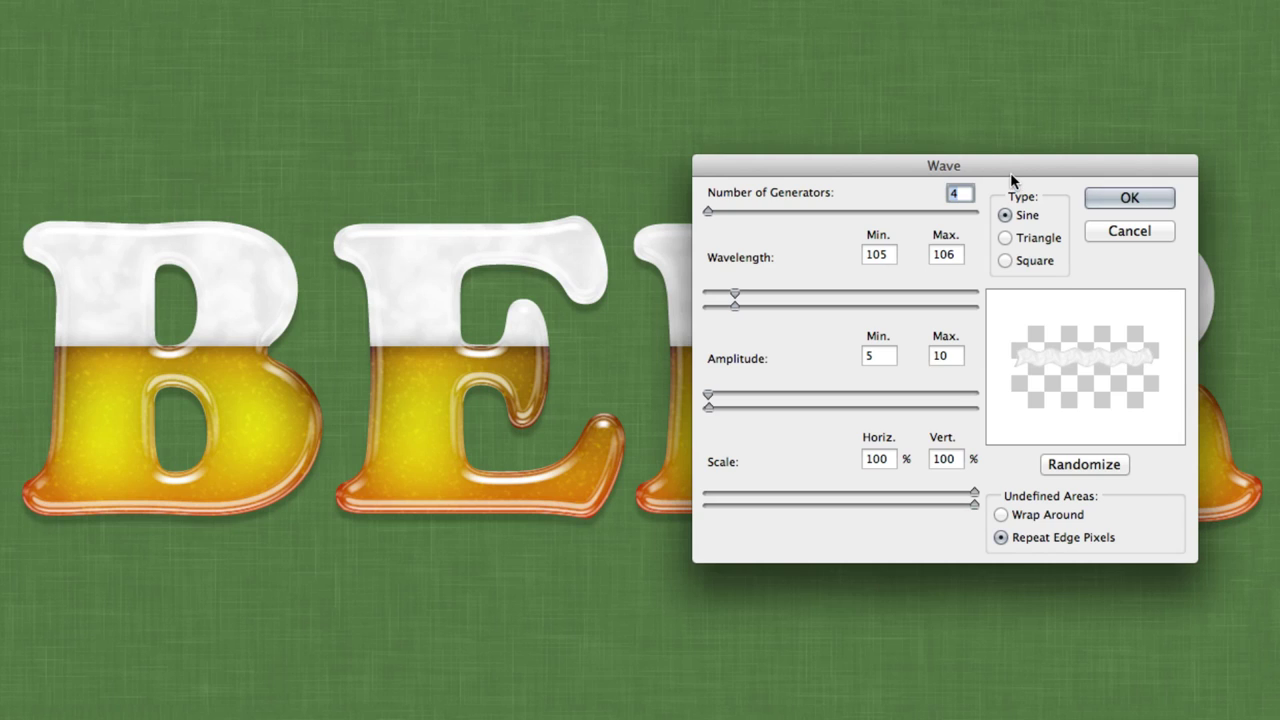
{"action": "key", "text": "Tab"}
{"action": "key", "text": "Tab"}
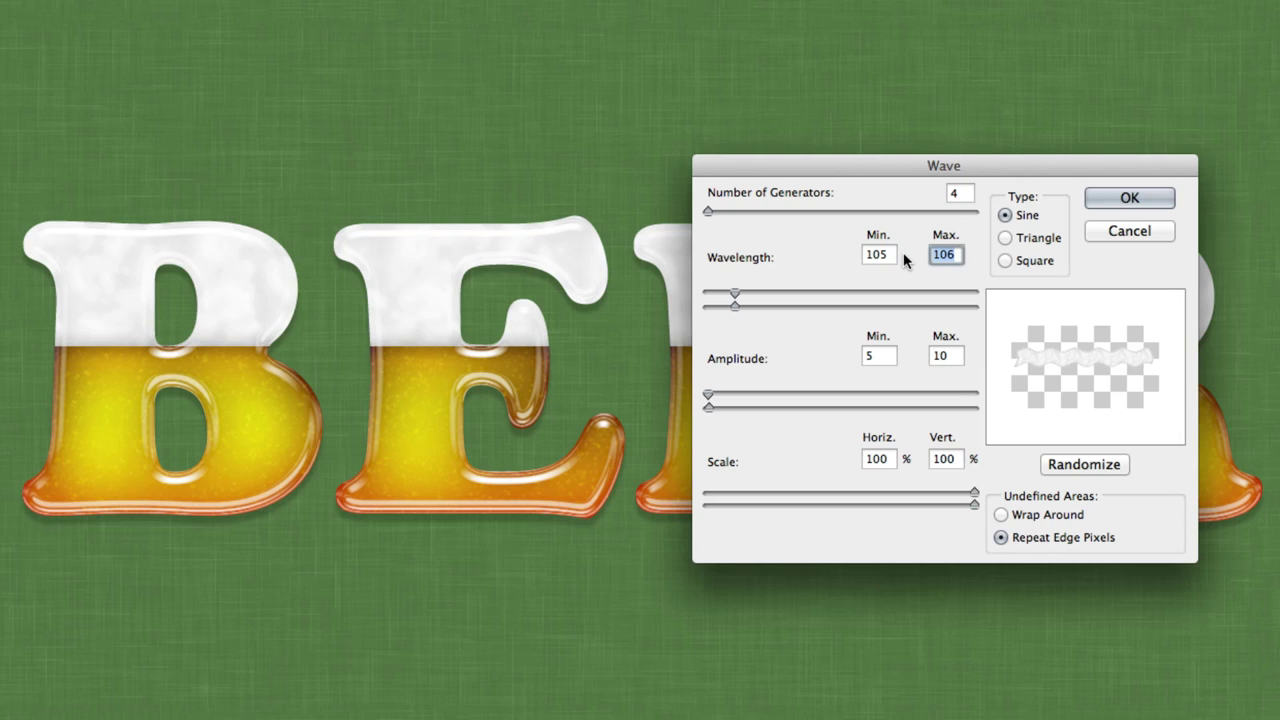
{"action": "key", "text": "Tab"}
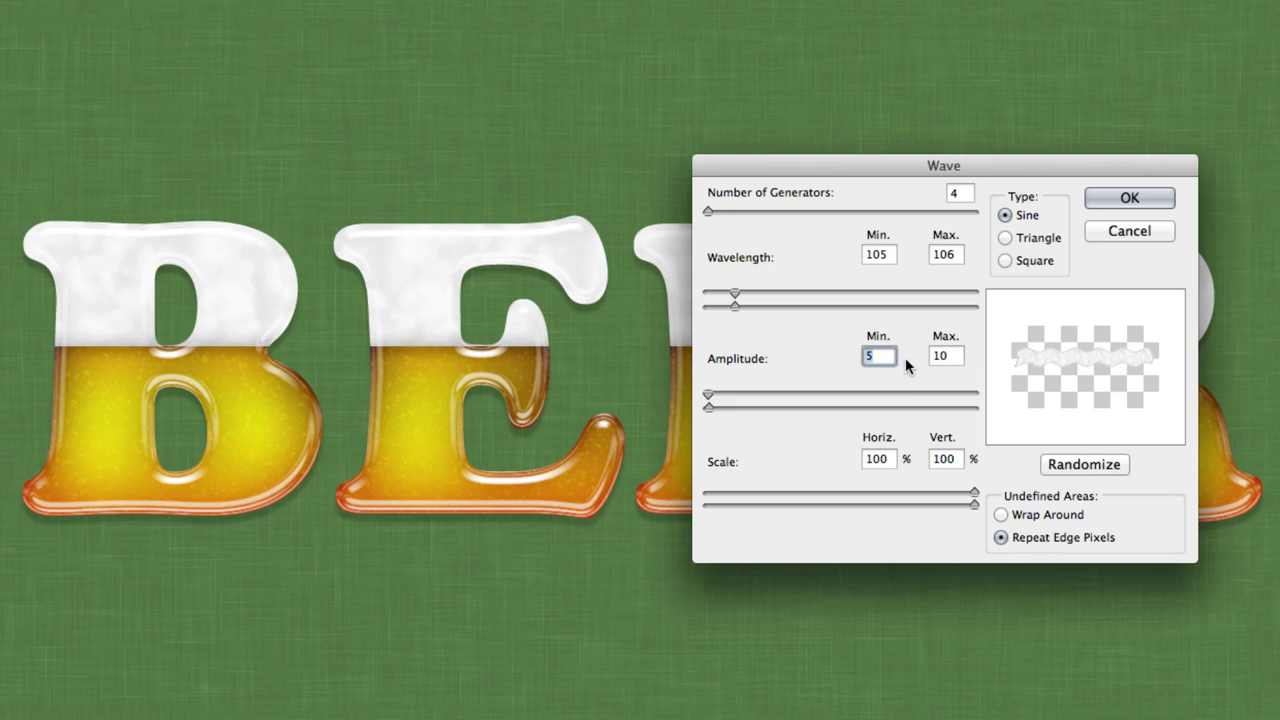
{"action": "key", "text": "Tab"}
{"action": "key", "text": "Tab"}
{"action": "key", "text": "Tab"}
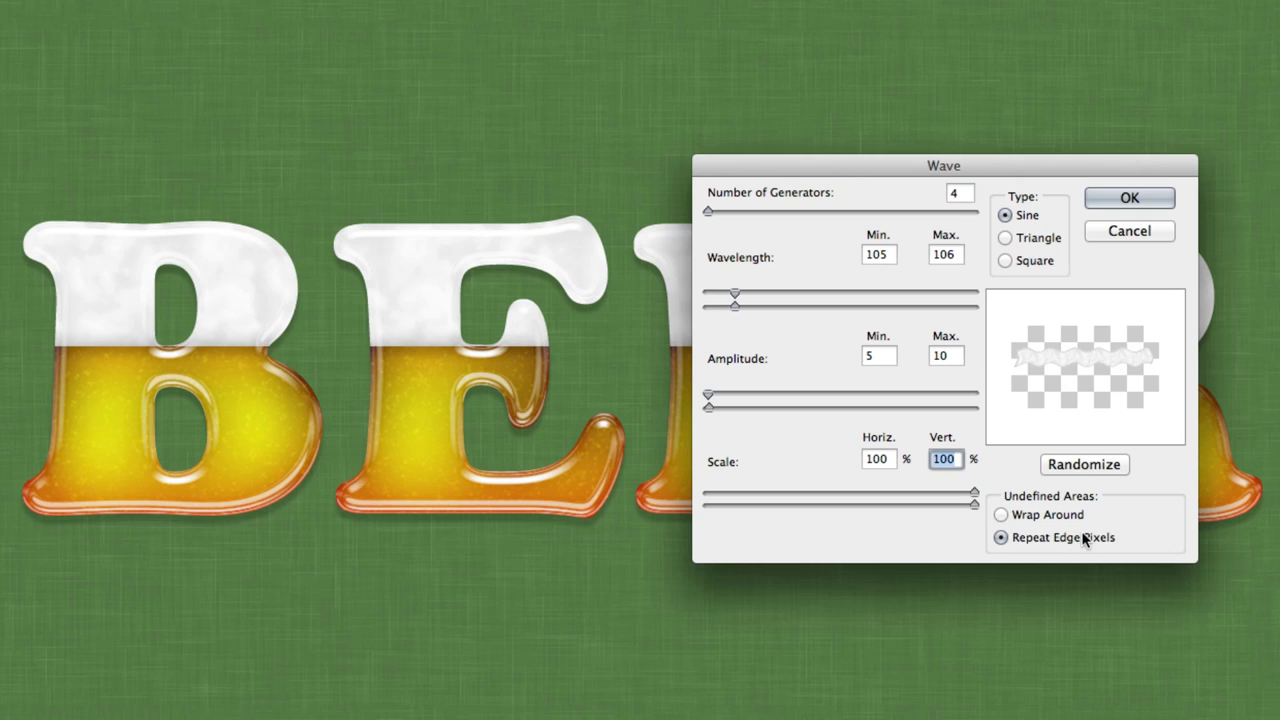
{"action": "left_click", "coordinate": [1129, 198]}
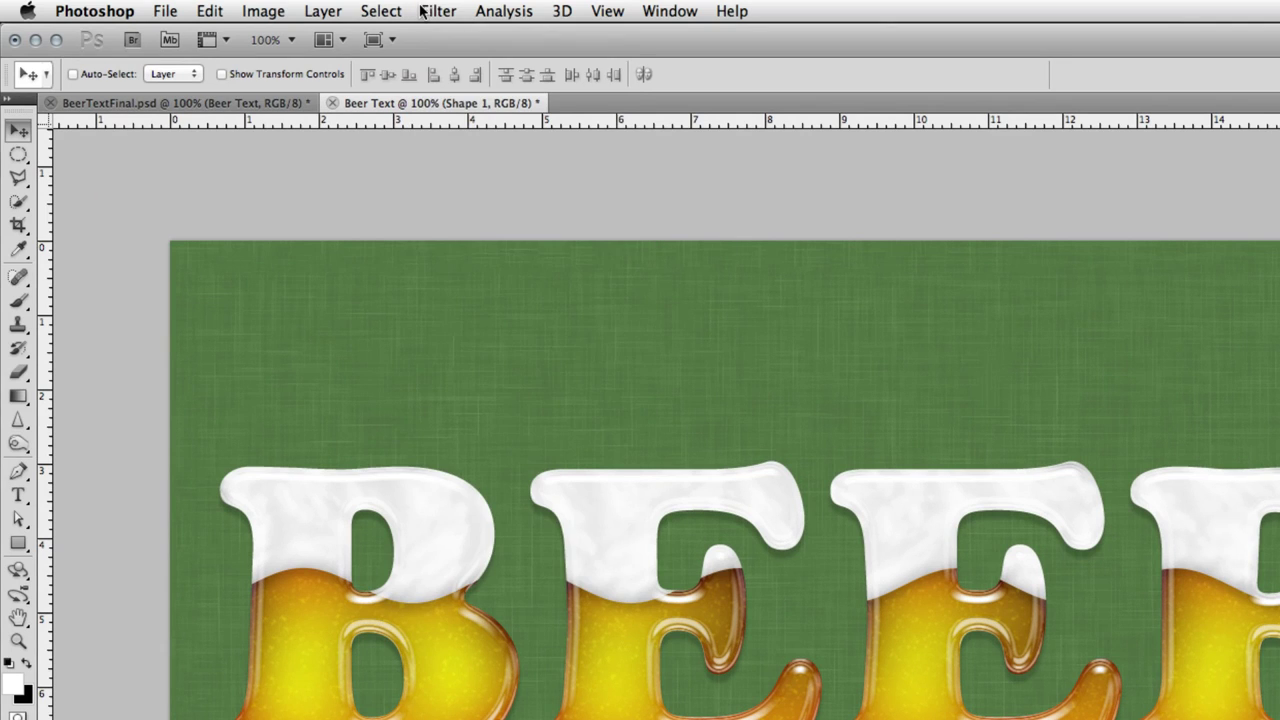
- Add a ZigZag distortion to the foam with amount -85, 10 ridges, Out From Center
{"action": "left_click", "coordinate": [424, 11]}
{"action": "mouse_move", "coordinate": [532, 257]}
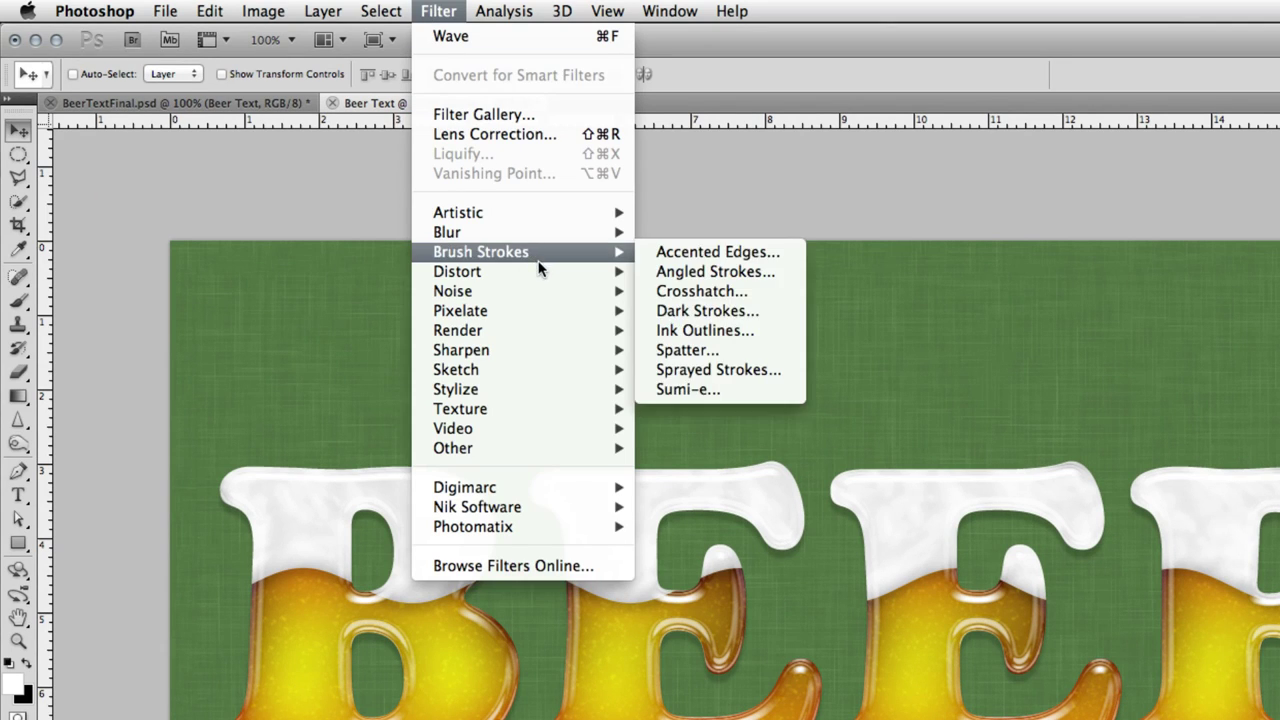
{"action": "left_click", "coordinate": [705, 486]}
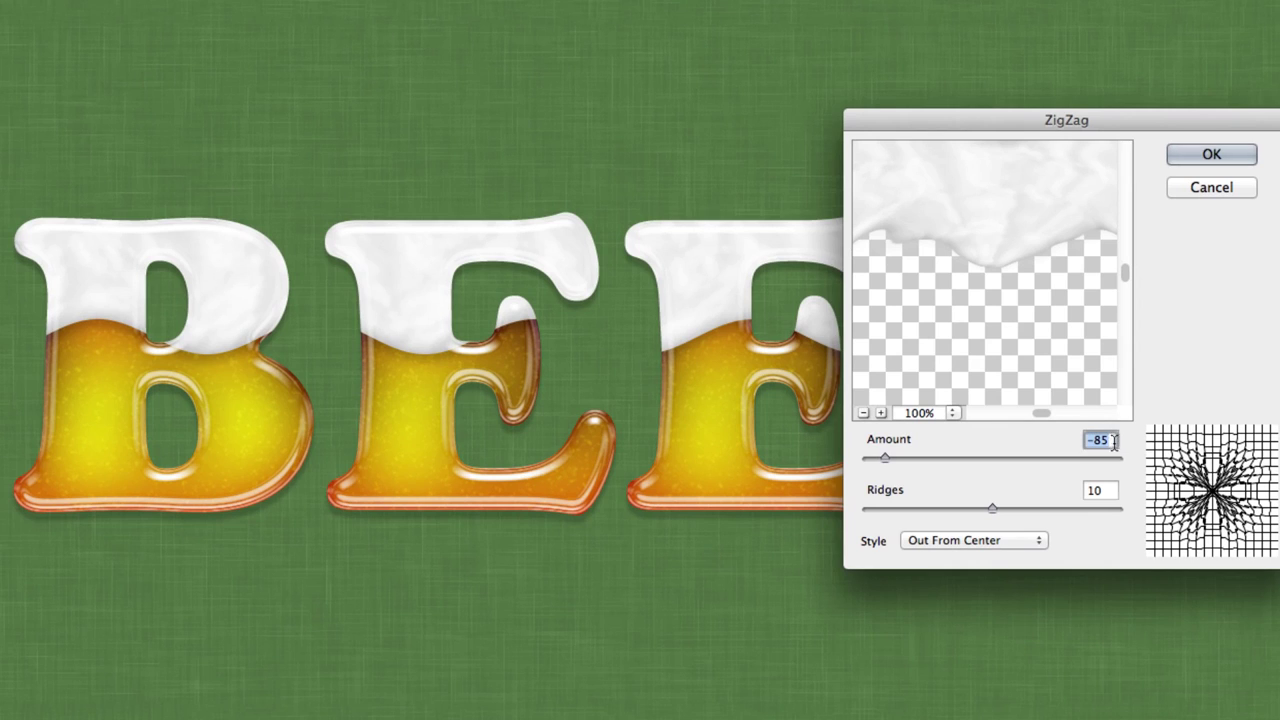
{"action": "left_click", "coordinate": [1111, 441]}
{"action": "double_click", "coordinate": [1110, 491]}
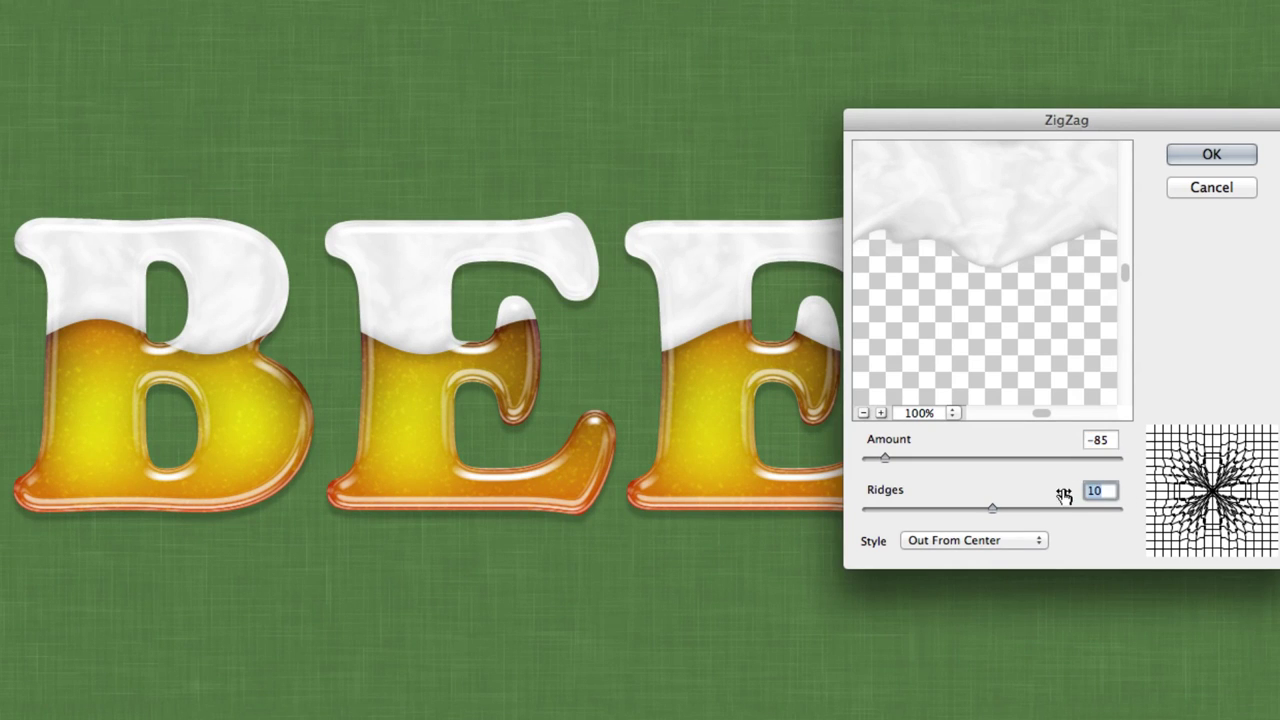
{"action": "left_click", "coordinate": [992, 540]}
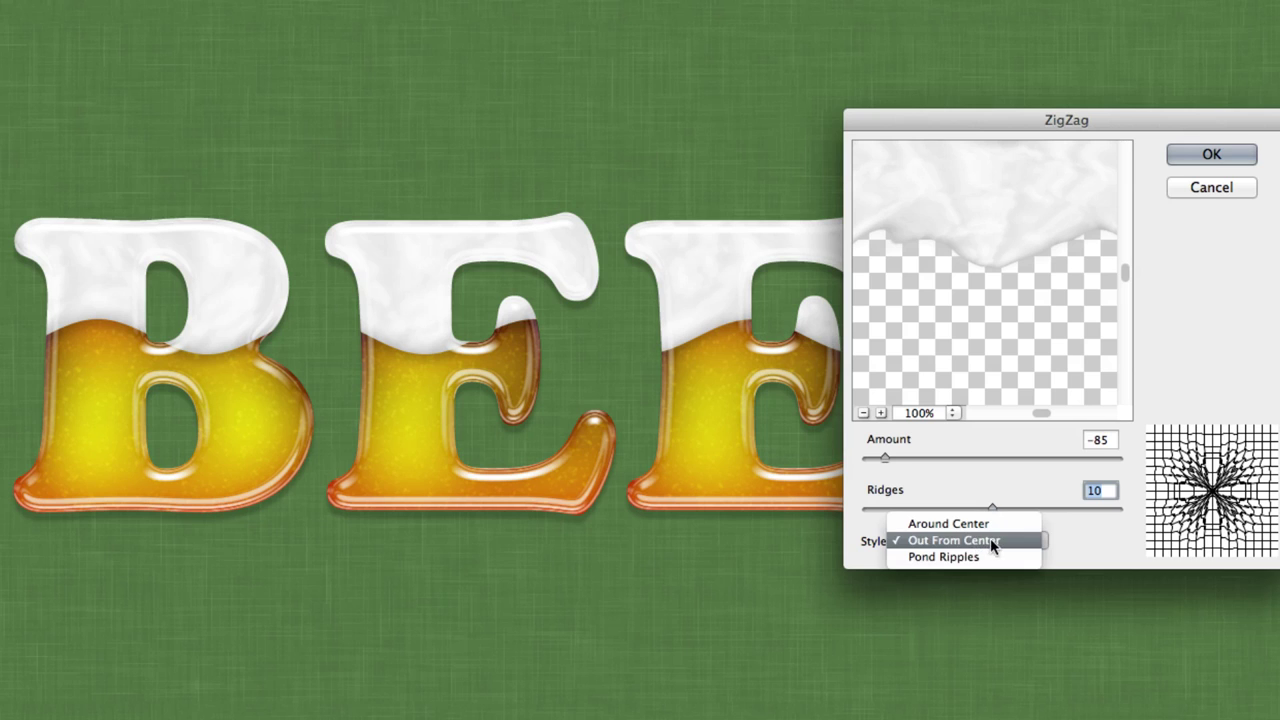
{"action": "left_click", "coordinate": [992, 541]}
{"action": "left_click", "coordinate": [1212, 157]}
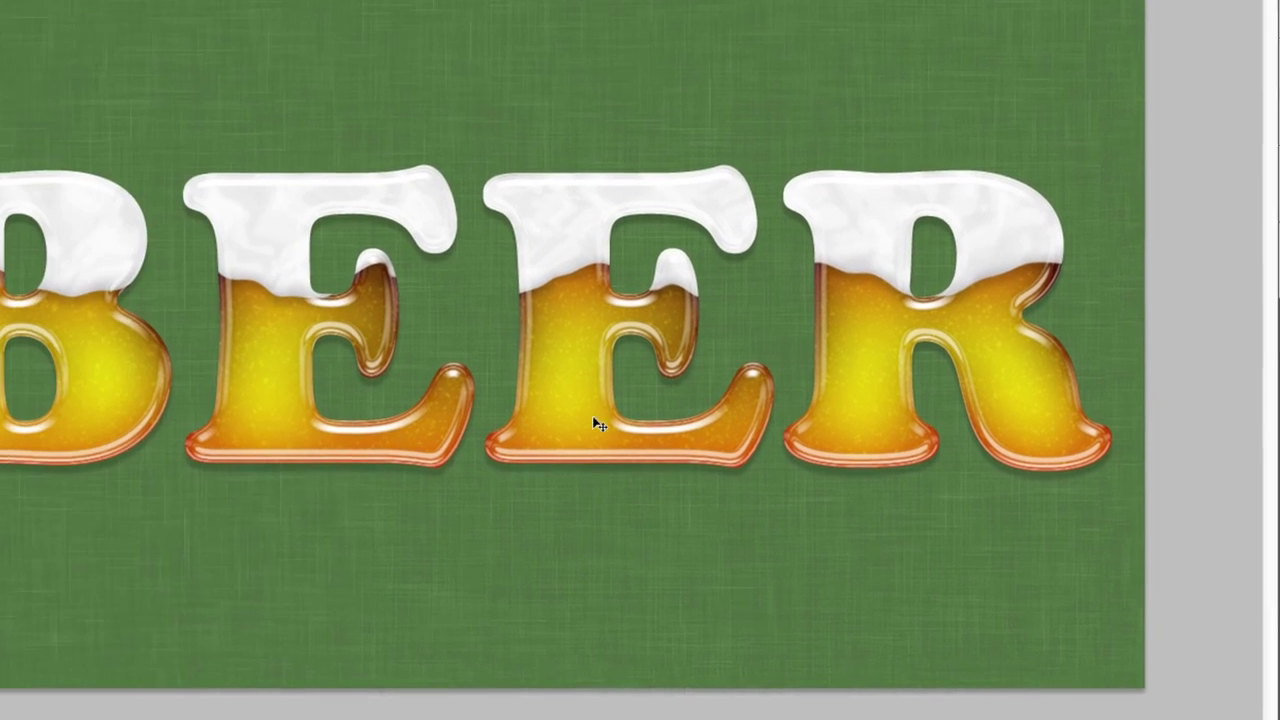
- Paint on the foam mask to hide the foam over the E's top tips
{"action": "key", "text": "b"}
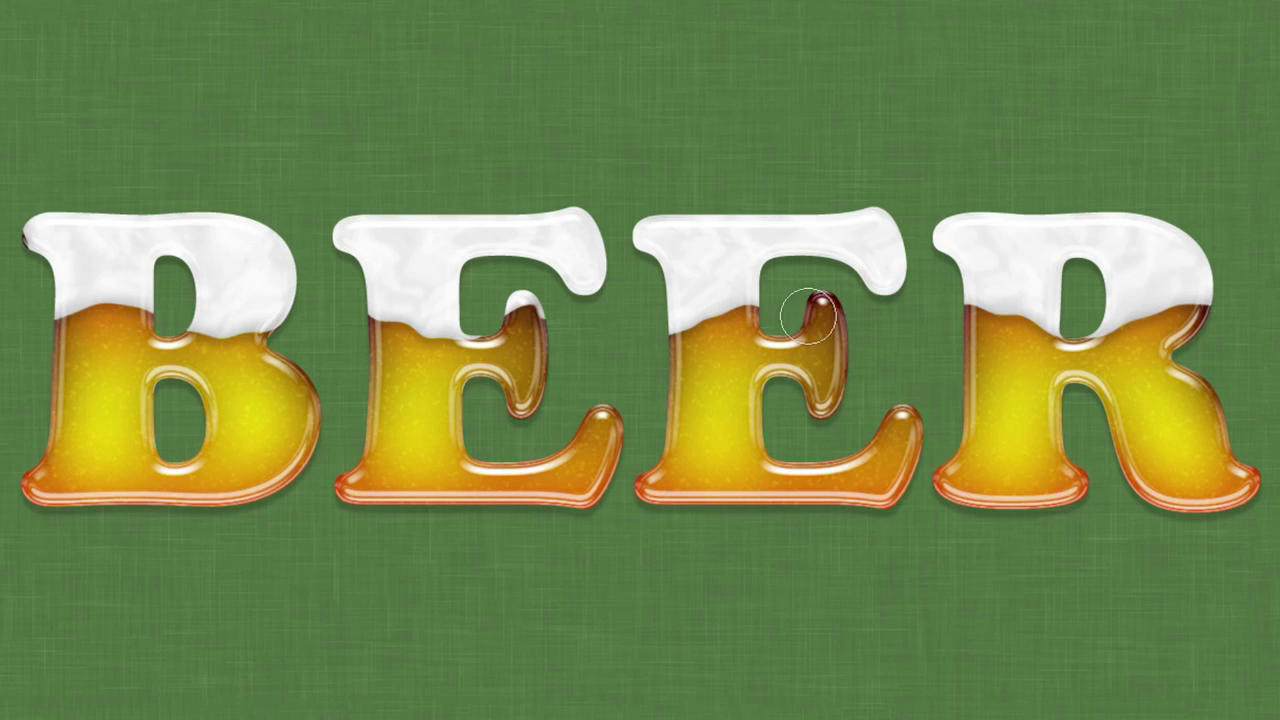
{"action": "left_click_drag", "start_coordinate": [493, 340], "coordinate": [525, 305]}
{"action": "key", "text": "v"}
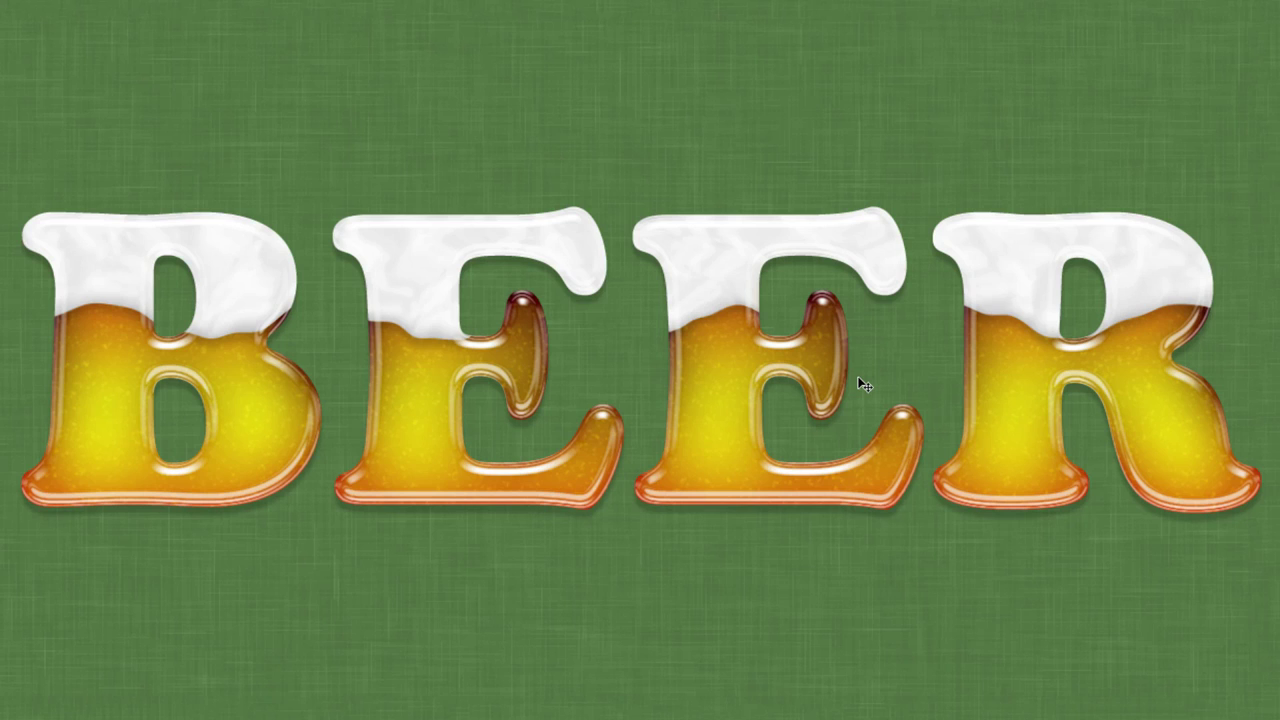
{"action": "key", "text": "b"}
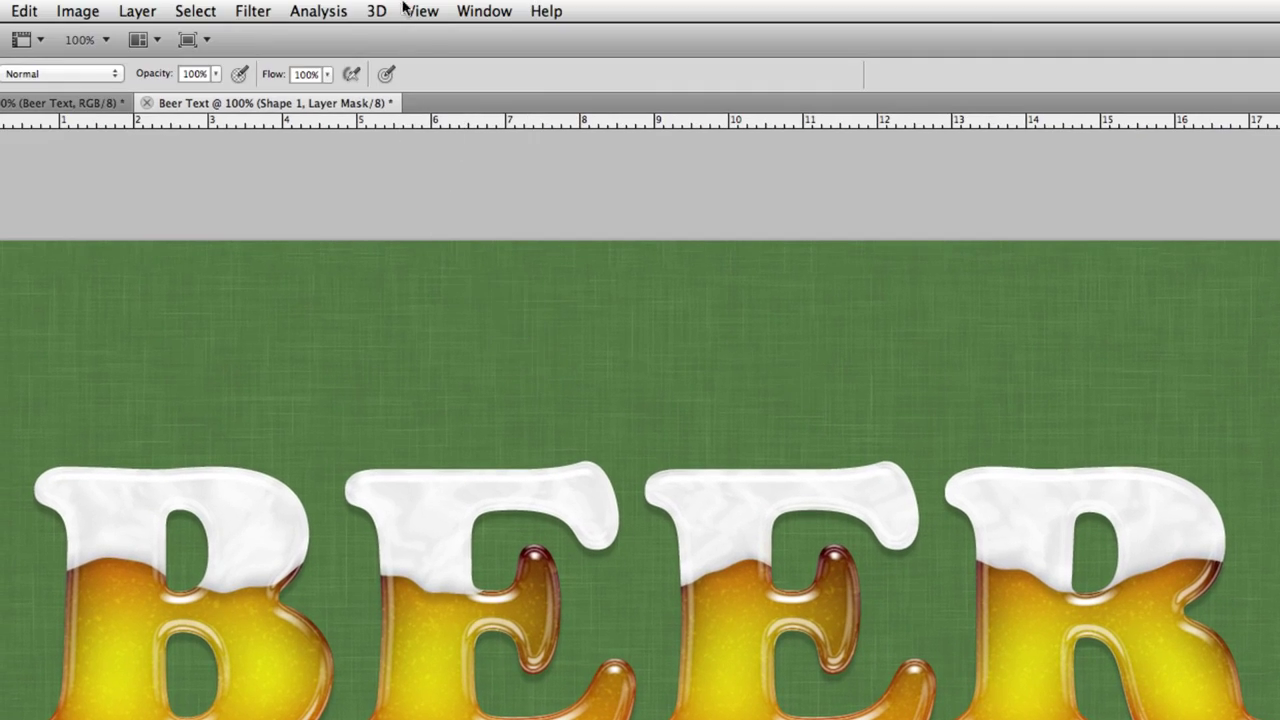
- In the Brush panel, set size 50 px, hardness 50% and spacing 185%
{"action": "left_click", "coordinate": [484, 11]}
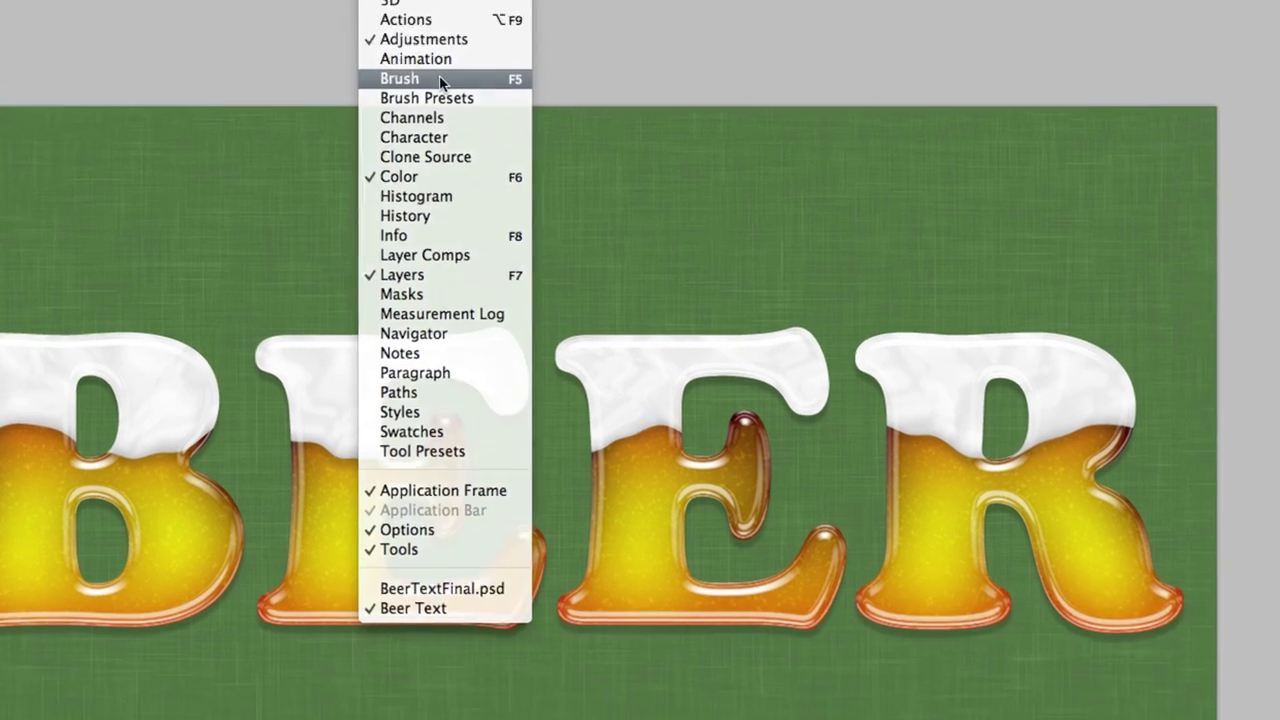
{"action": "left_click", "coordinate": [530, 213]}
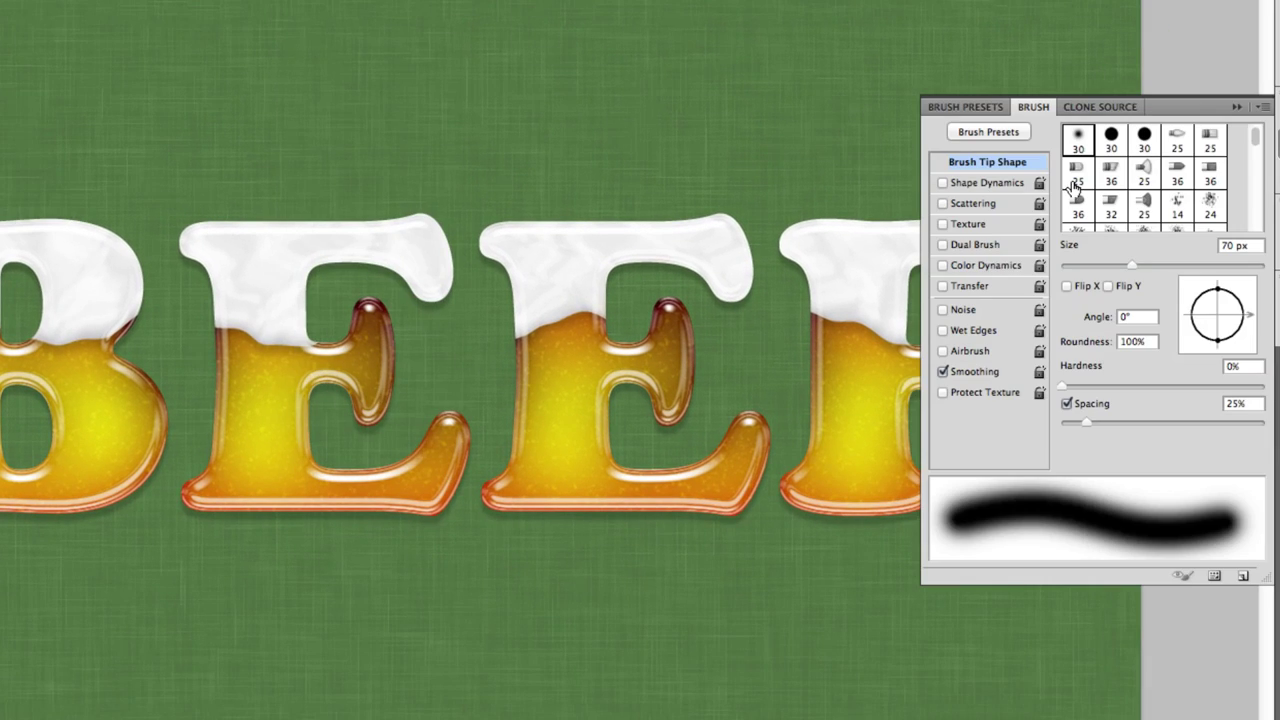
{"action": "double_click", "coordinate": [1229, 247]}
{"action": "type", "text": "50"}
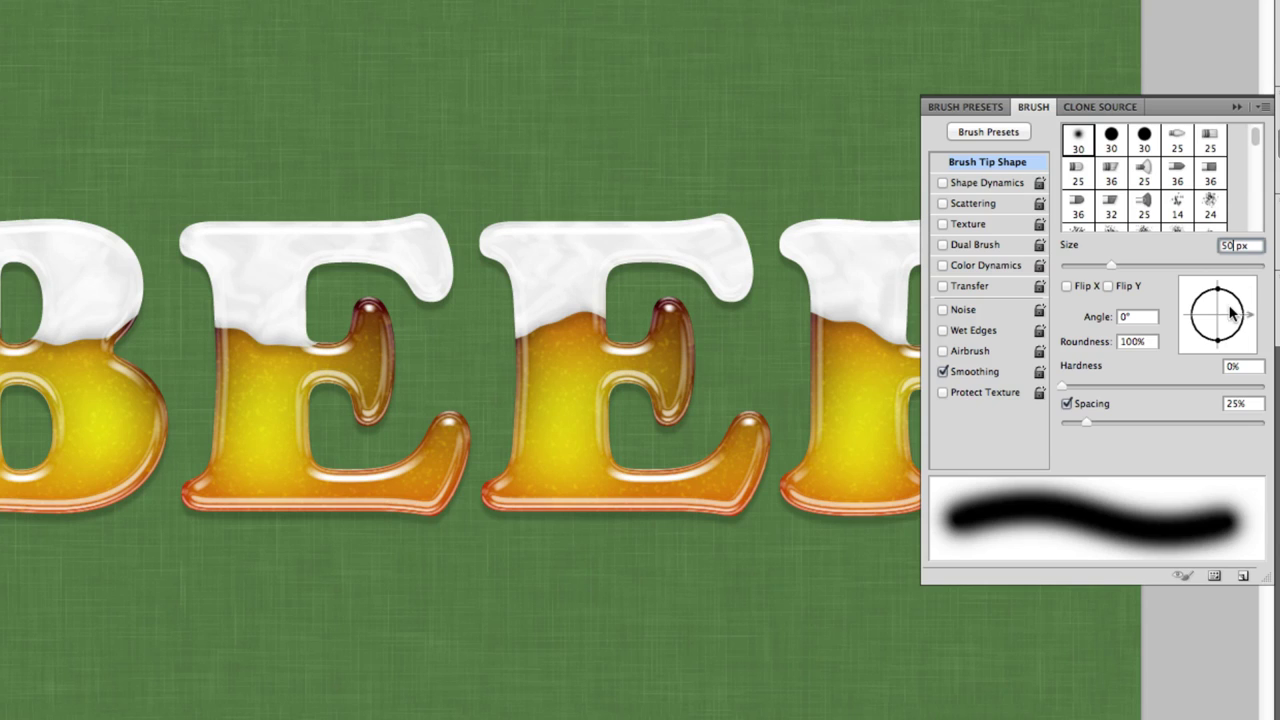
{"action": "left_click", "coordinate": [1230, 369]}
{"action": "type", "text": "50"}
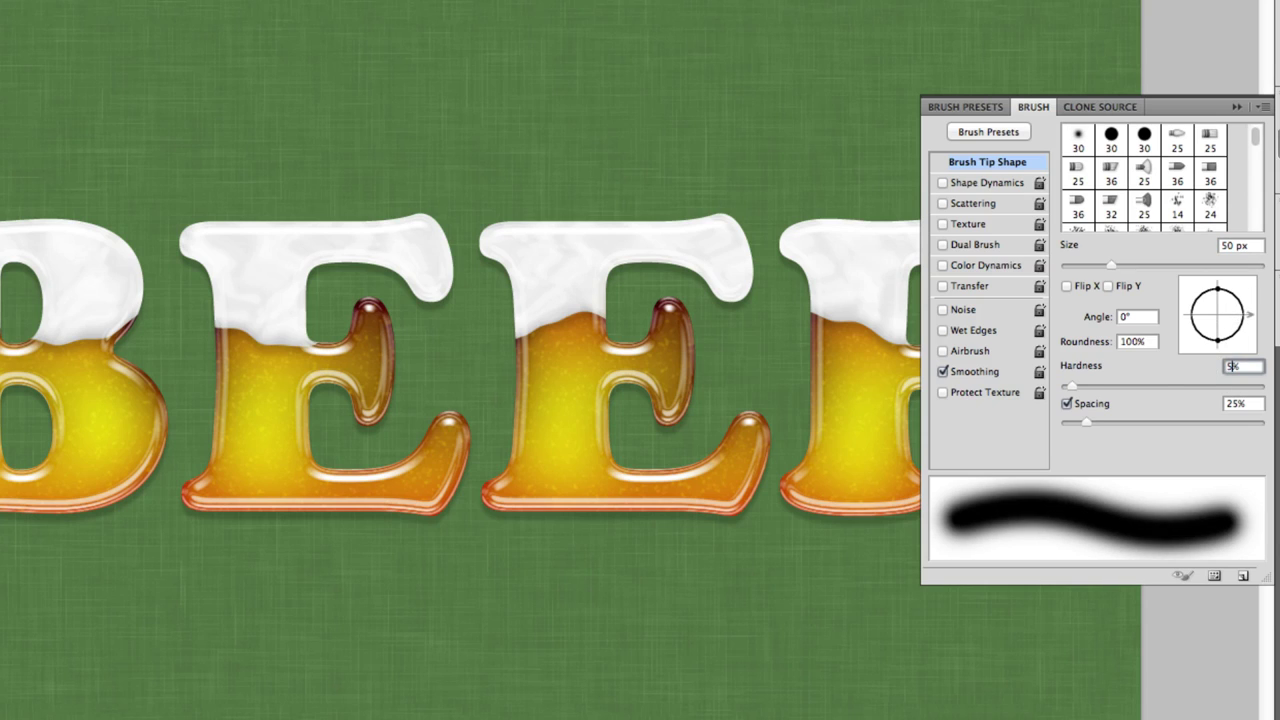
{"action": "key", "text": "Tab"}
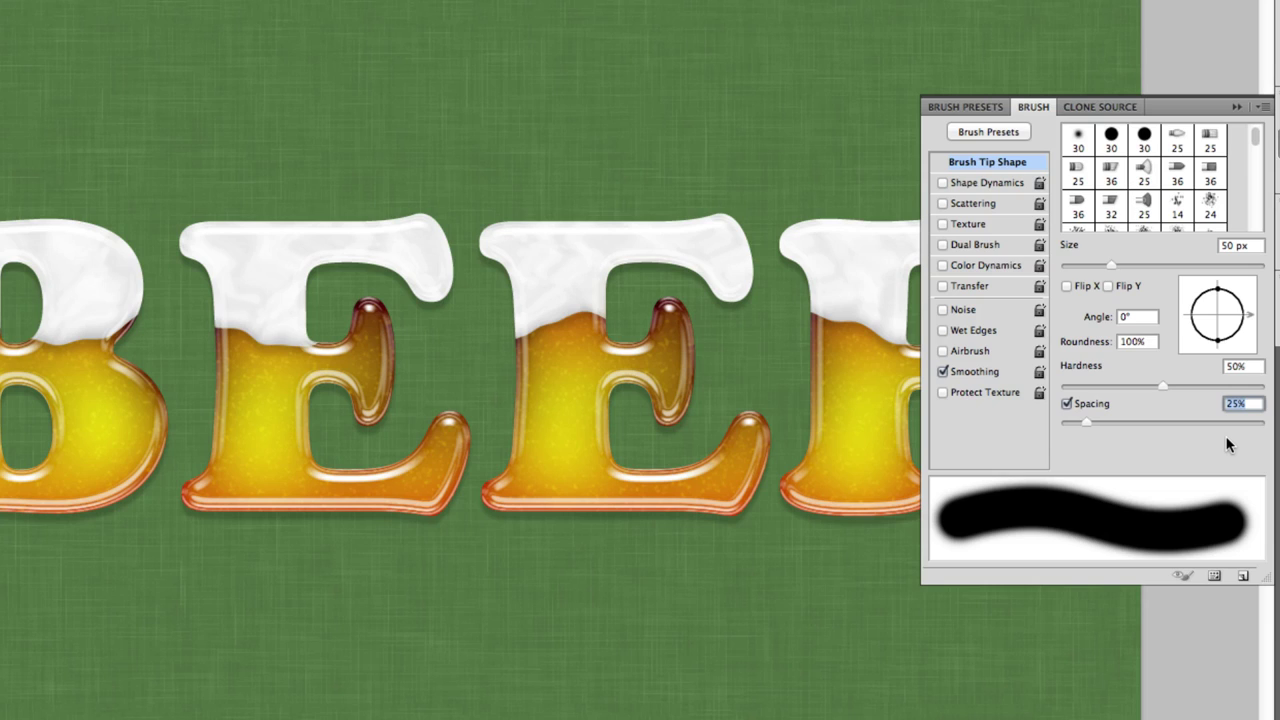
{"action": "type", "text": "185"}
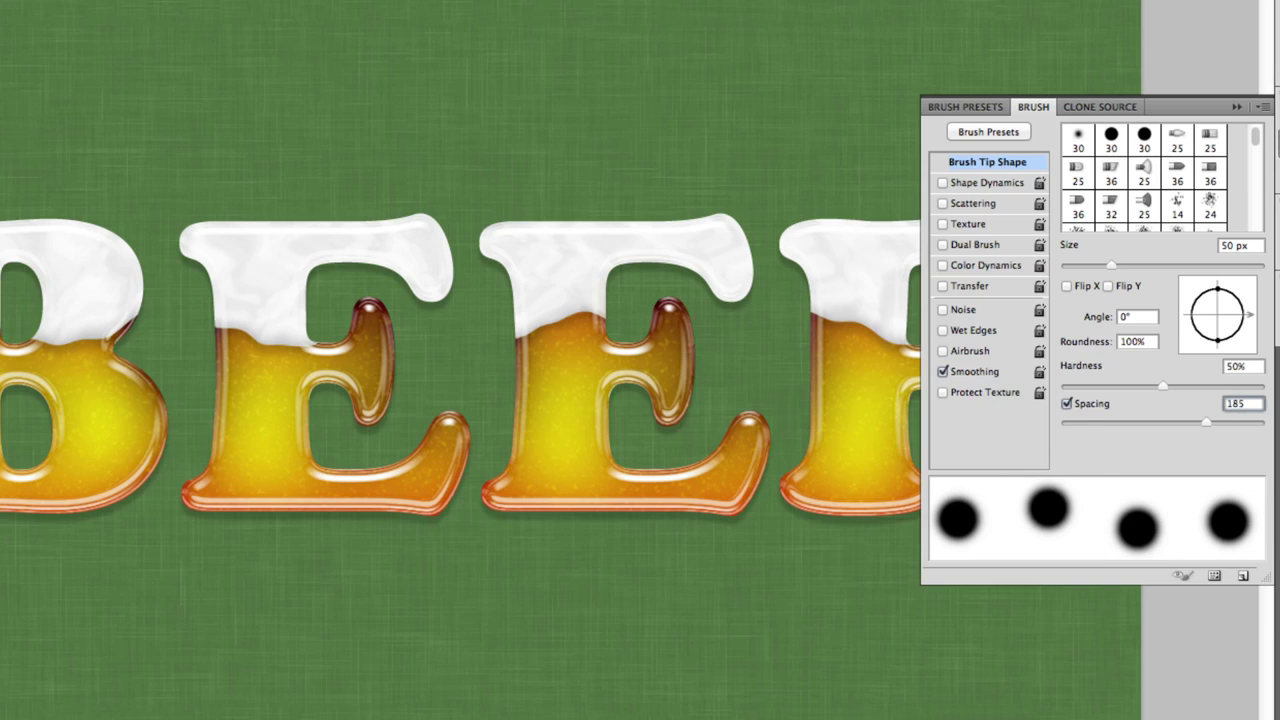
{"action": "left_click", "coordinate": [1254, 366]}
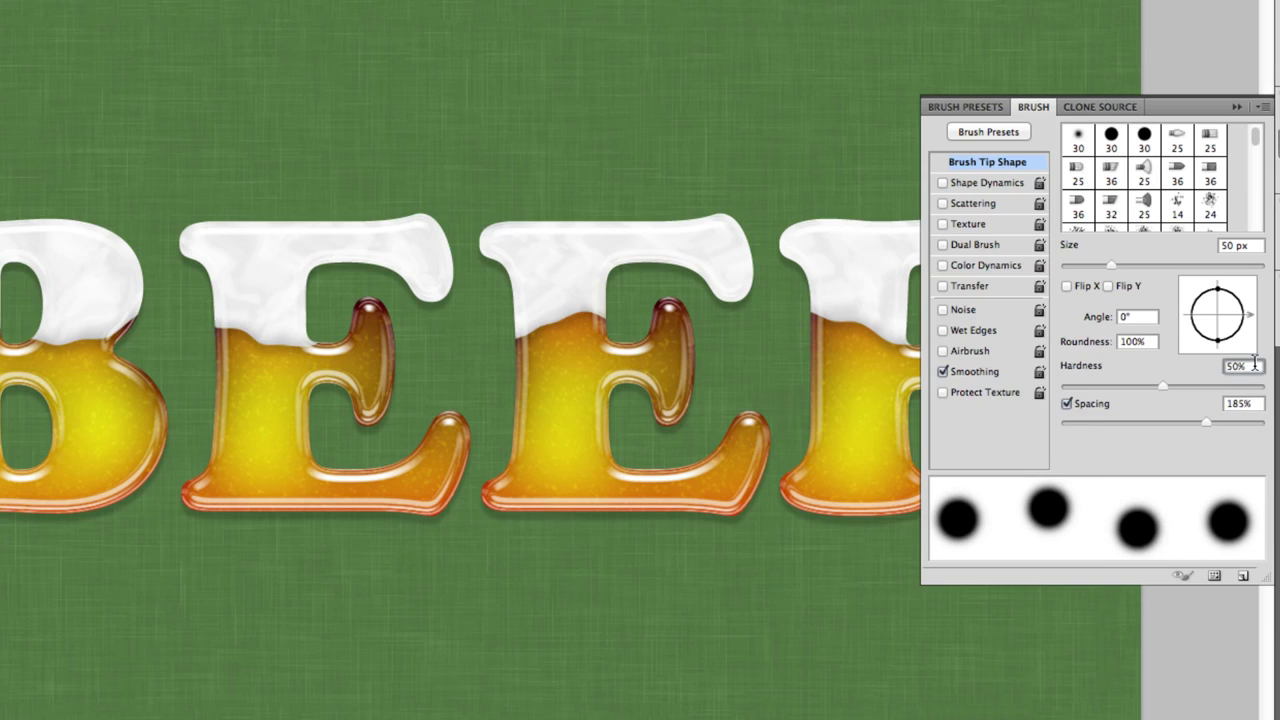
- Enable Shape Dynamics (65% size, 35% roundness jitter) and Scattering at 630%, count 1
{"action": "left_click", "coordinate": [1010, 188]}
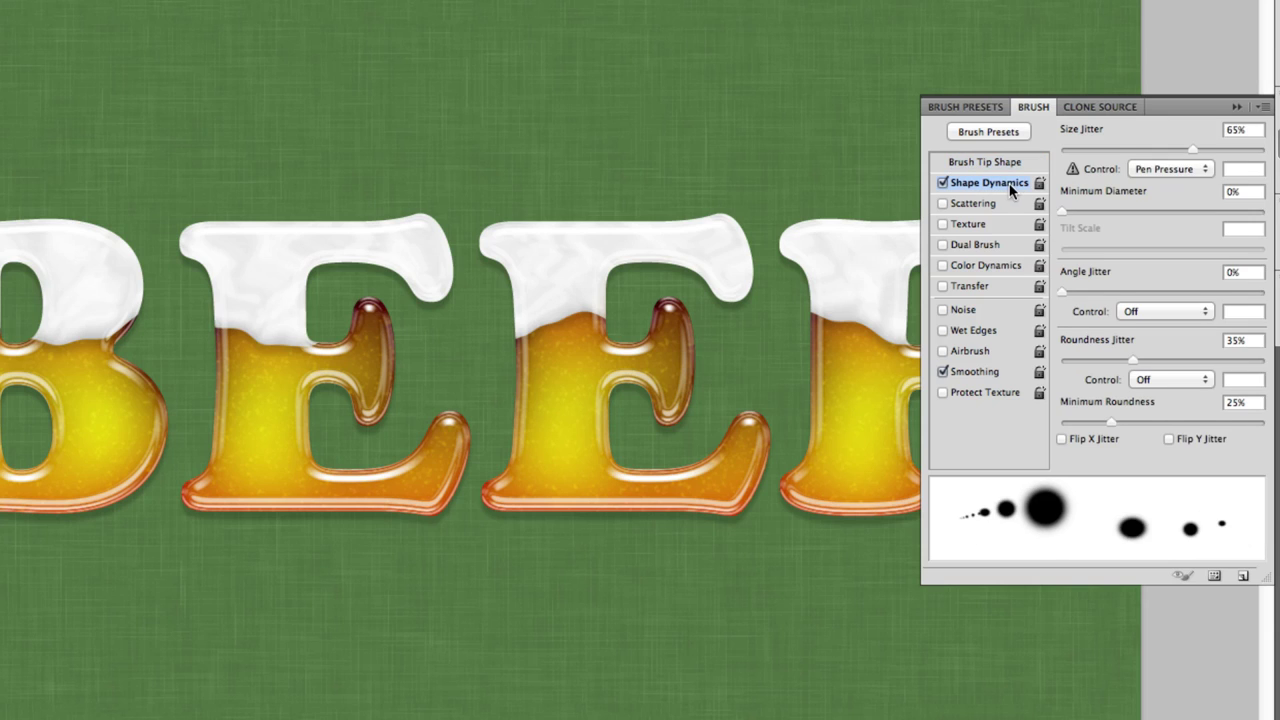
{"action": "left_click", "coordinate": [1237, 129]}
{"action": "left_click", "coordinate": [1238, 338]}
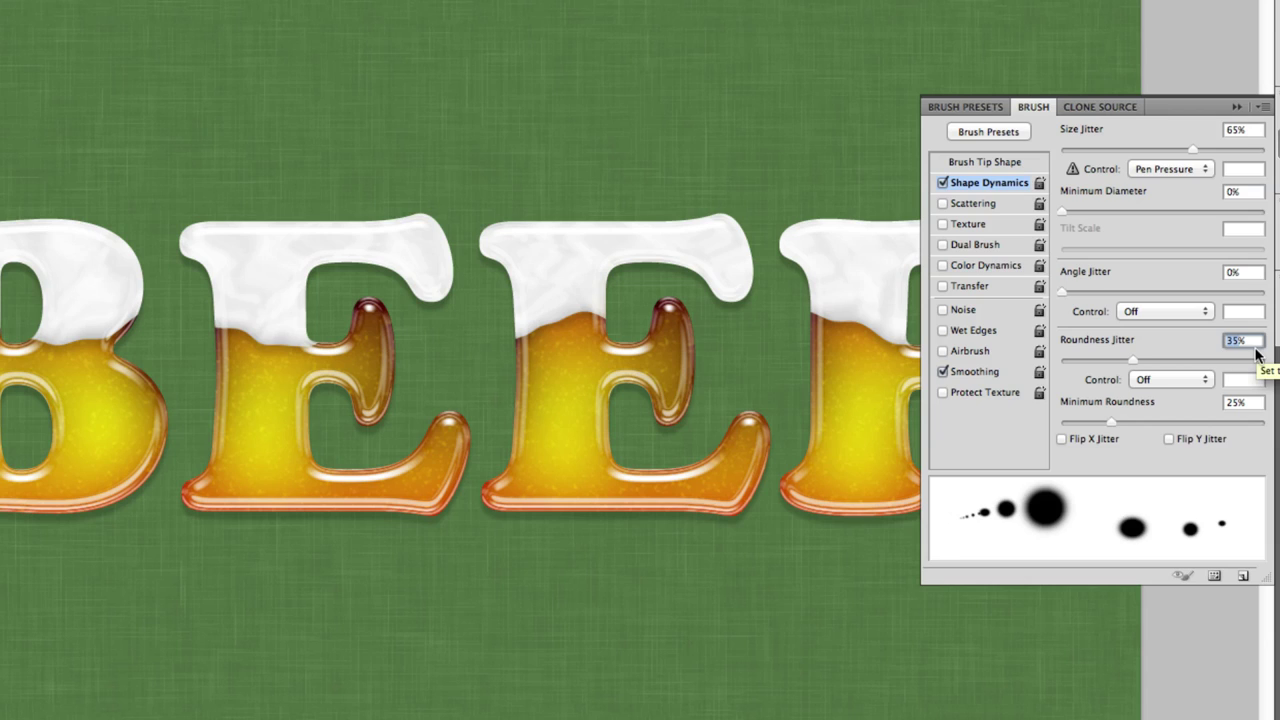
{"action": "left_click", "coordinate": [980, 201]}
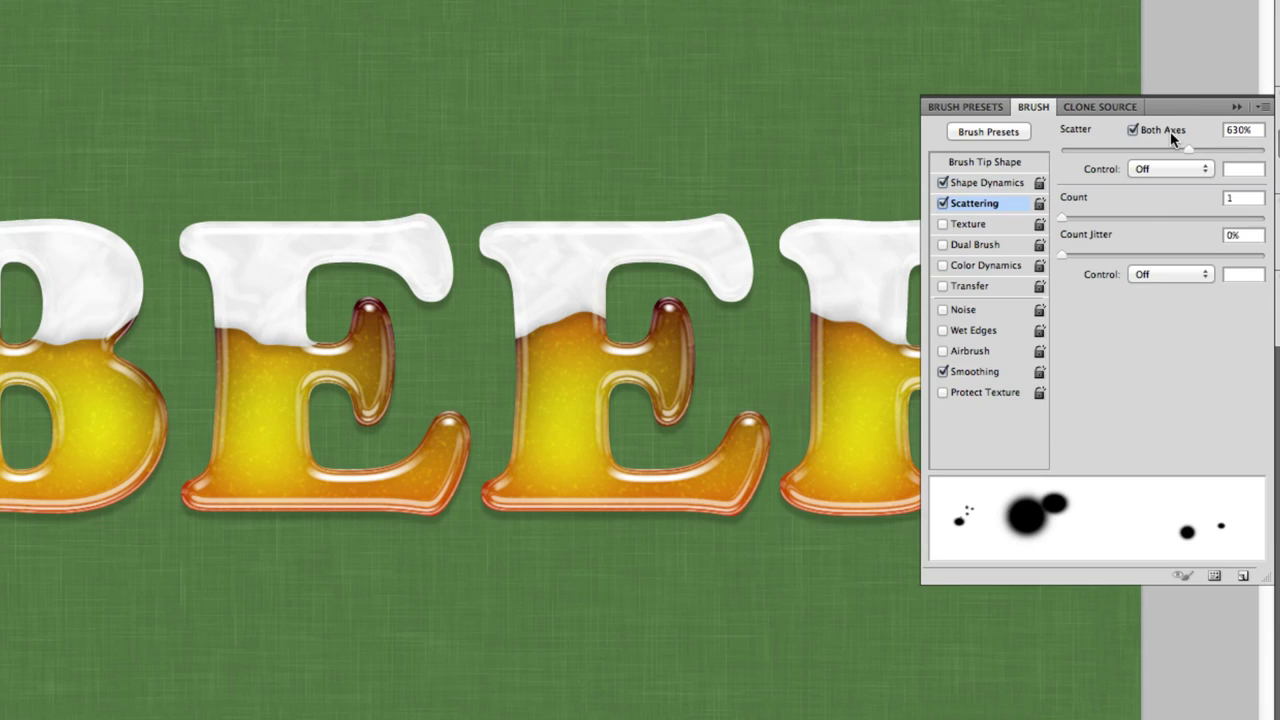
{"action": "left_click", "coordinate": [1243, 130]}
{"action": "left_click", "coordinate": [1249, 197]}
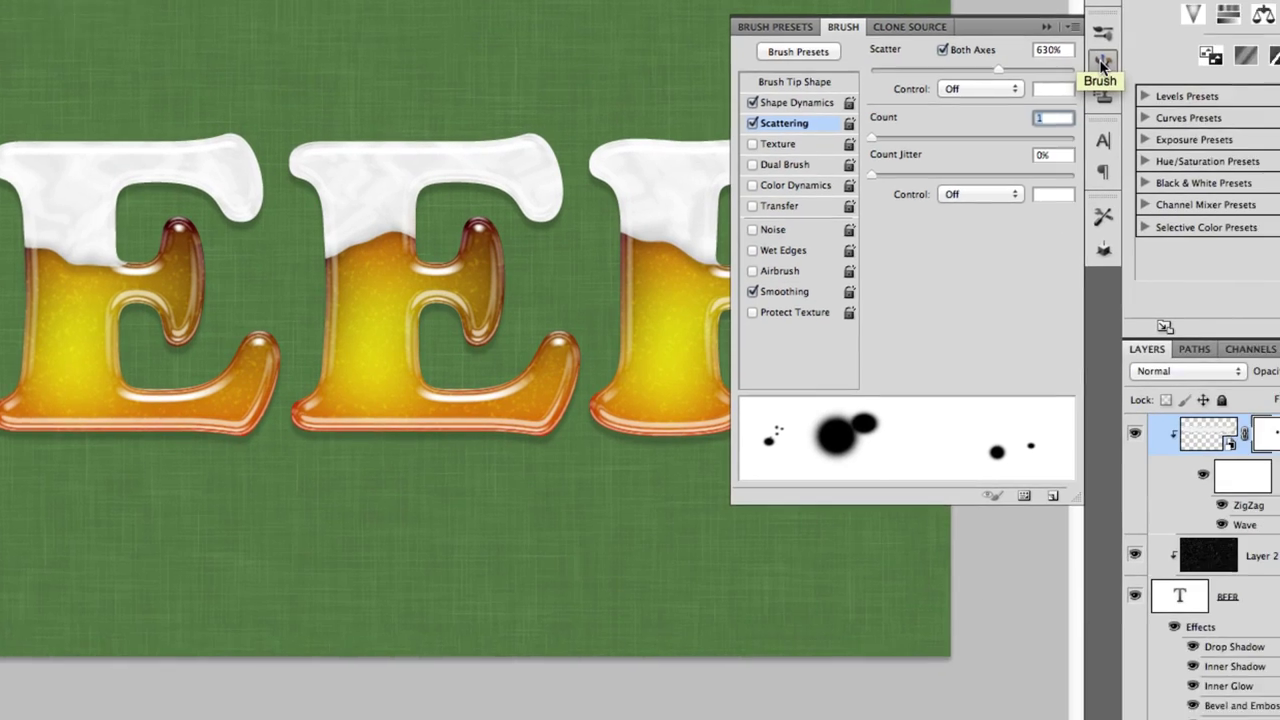
{"action": "left_click", "coordinate": [1107, 57]}
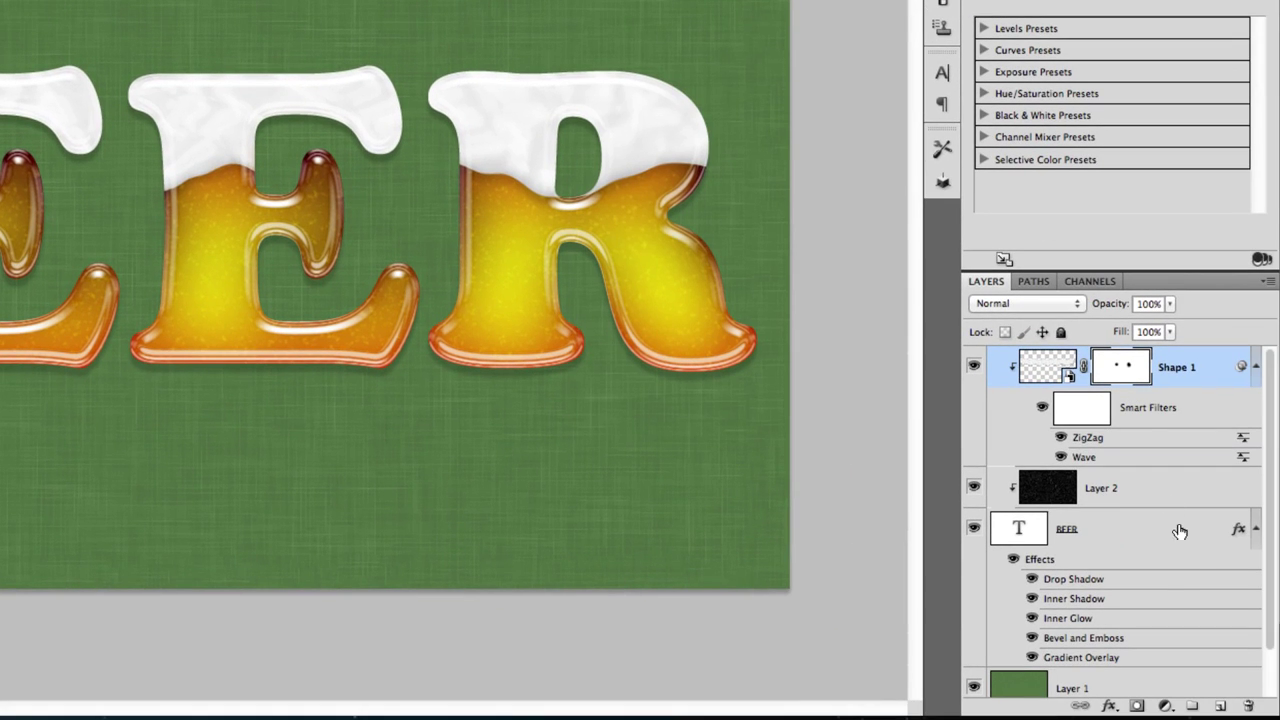
- Add a new layer and clip it inside the lettering
{"action": "left_click", "coordinate": [1222, 705]}
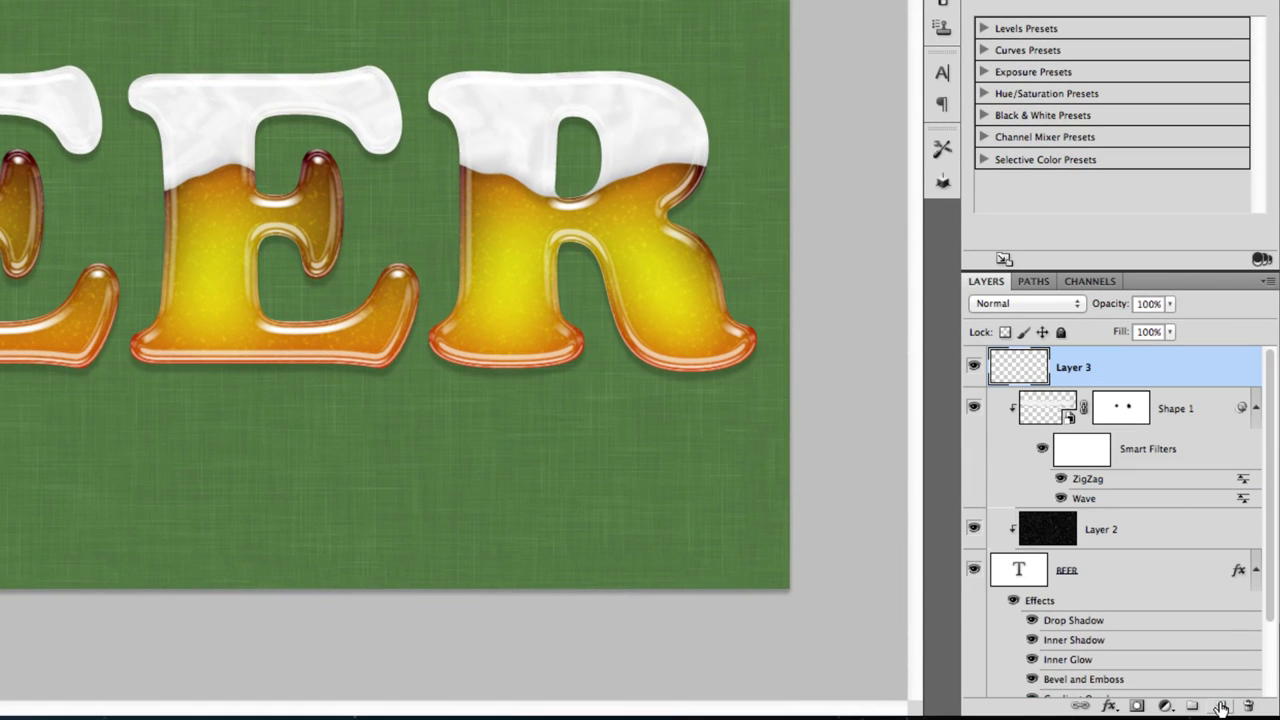
{"action": "right_click", "coordinate": [1145, 365]}
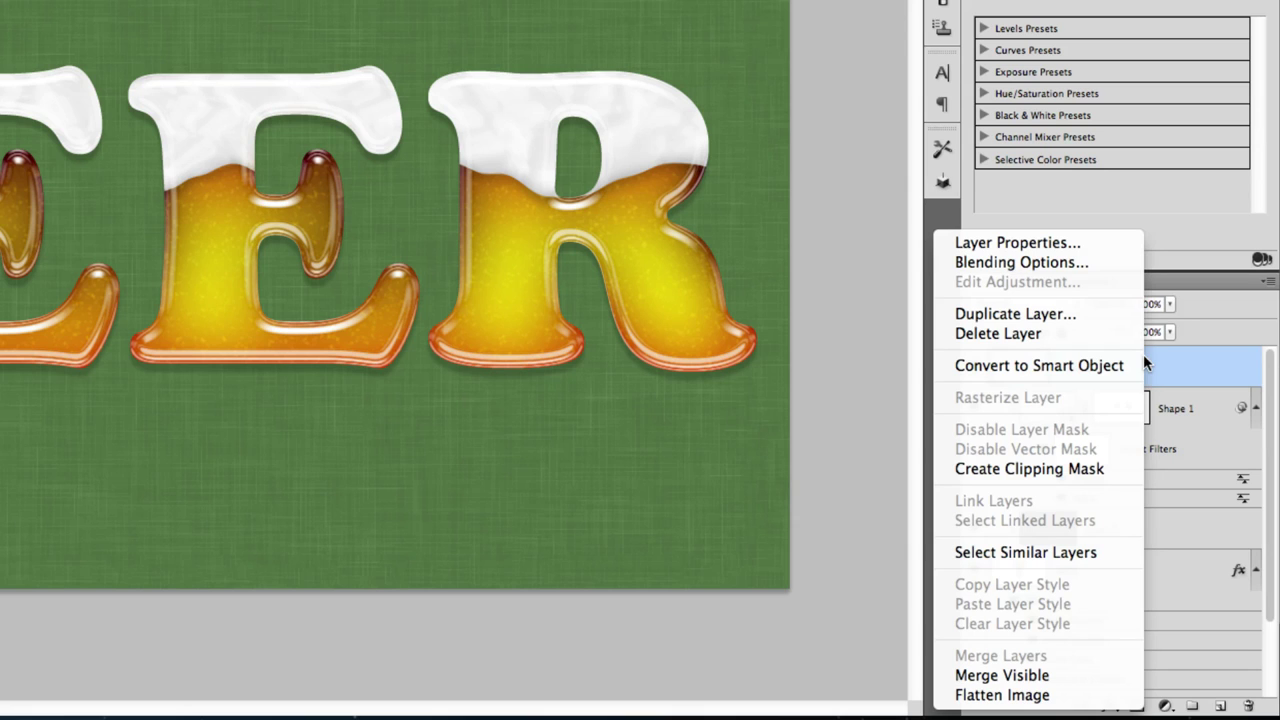
{"action": "left_click", "coordinate": [1029, 469]}
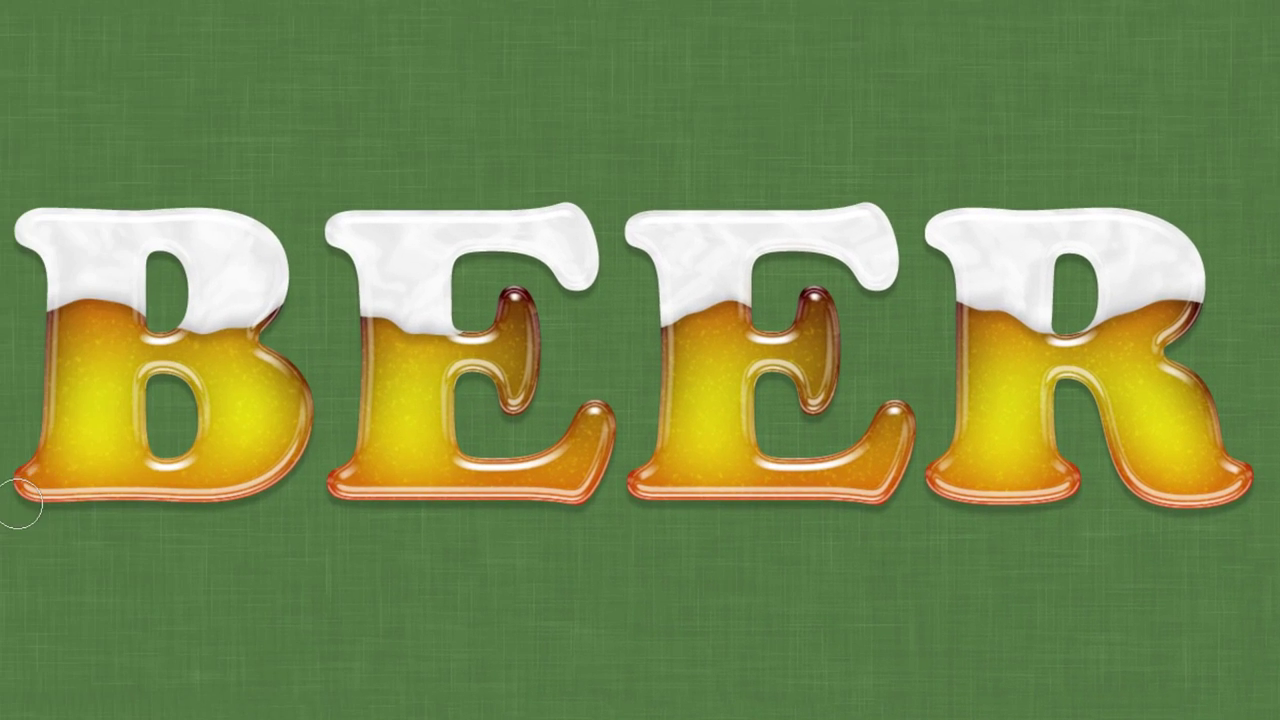
- Paint scattered white bubble dots across all four letters, shrinking the brush for smaller ones
{"action": "left_click", "coordinate": [57, 405]}
{"action": "left_click", "coordinate": [97, 333]}
{"action": "left_click", "coordinate": [117, 400]}
{"action": "mouse_move", "coordinate": [102, 470]}
{"action": "left_mouse_down"}
{"action": "mouse_move", "coordinate": [210, 325]}
{"action": "mouse_move", "coordinate": [271, 470]}
{"action": "mouse_move", "coordinate": [328, 347]}
{"action": "mouse_move", "coordinate": [366, 310]}
{"action": "mouse_move", "coordinate": [402, 488]}
{"action": "mouse_move", "coordinate": [510, 339]}
{"action": "mouse_move", "coordinate": [547, 312]}
{"action": "mouse_move", "coordinate": [581, 434]}
{"action": "mouse_move", "coordinate": [638, 421]}
{"action": "mouse_move", "coordinate": [704, 264]}
{"action": "mouse_move", "coordinate": [715, 497]}
{"action": "mouse_move", "coordinate": [740, 403]}
{"action": "mouse_move", "coordinate": [846, 327]}
{"action": "mouse_move", "coordinate": [831, 508]}
{"action": "mouse_move", "coordinate": [946, 374]}
{"action": "mouse_move", "coordinate": [918, 487]}
{"action": "mouse_move", "coordinate": [994, 408]}
{"action": "mouse_move", "coordinate": [1036, 306]}
{"action": "mouse_move", "coordinate": [1036, 464]}
{"action": "mouse_move", "coordinate": [996, 409]}
{"action": "mouse_move", "coordinate": [1042, 507]}
{"action": "mouse_move", "coordinate": [1173, 369]}
{"action": "mouse_move", "coordinate": [1200, 494]}
{"action": "mouse_move", "coordinate": [1143, 439]}
{"action": "mouse_move", "coordinate": [1224, 454]}
{"action": "mouse_move", "coordinate": [1100, 498]}
{"action": "mouse_move", "coordinate": [1131, 456]}
{"action": "mouse_move", "coordinate": [801, 467]}
{"action": "mouse_move", "coordinate": [567, 507]}
{"action": "left_mouse_up"}
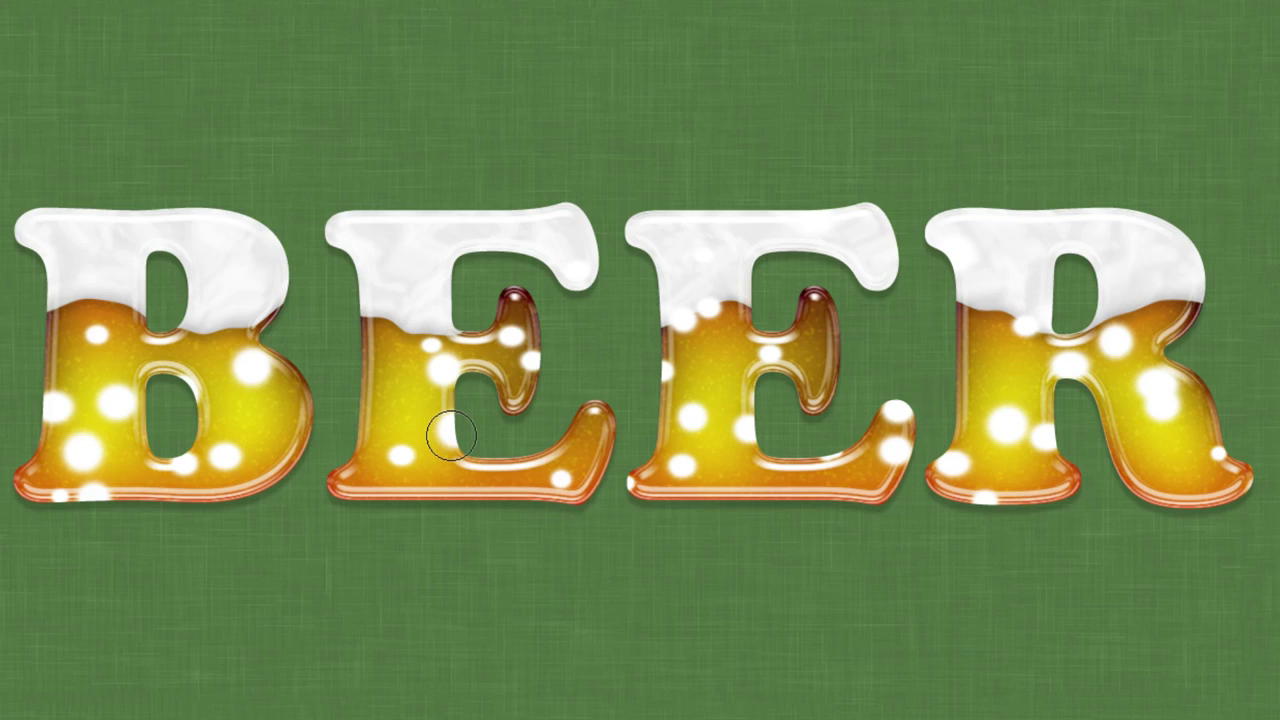
{"action": "key", "text": "bracketleft"}
{"action": "key", "text": "bracketleft"}
{"action": "key", "text": "bracketleft"}
{"action": "key", "text": "bracketleft"}
{"action": "mouse_move", "coordinate": [22, 366]}
{"action": "left_mouse_down"}
{"action": "mouse_move", "coordinate": [268, 386]}
{"action": "mouse_move", "coordinate": [682, 390]}
{"action": "mouse_move", "coordinate": [1198, 377]}
{"action": "left_mouse_up"}
{"action": "mouse_move", "coordinate": [1222, 432]}
{"action": "left_mouse_down"}
{"action": "mouse_move", "coordinate": [969, 457]}
{"action": "mouse_move", "coordinate": [555, 443]}
{"action": "mouse_move", "coordinate": [140, 482]}
{"action": "left_mouse_up"}
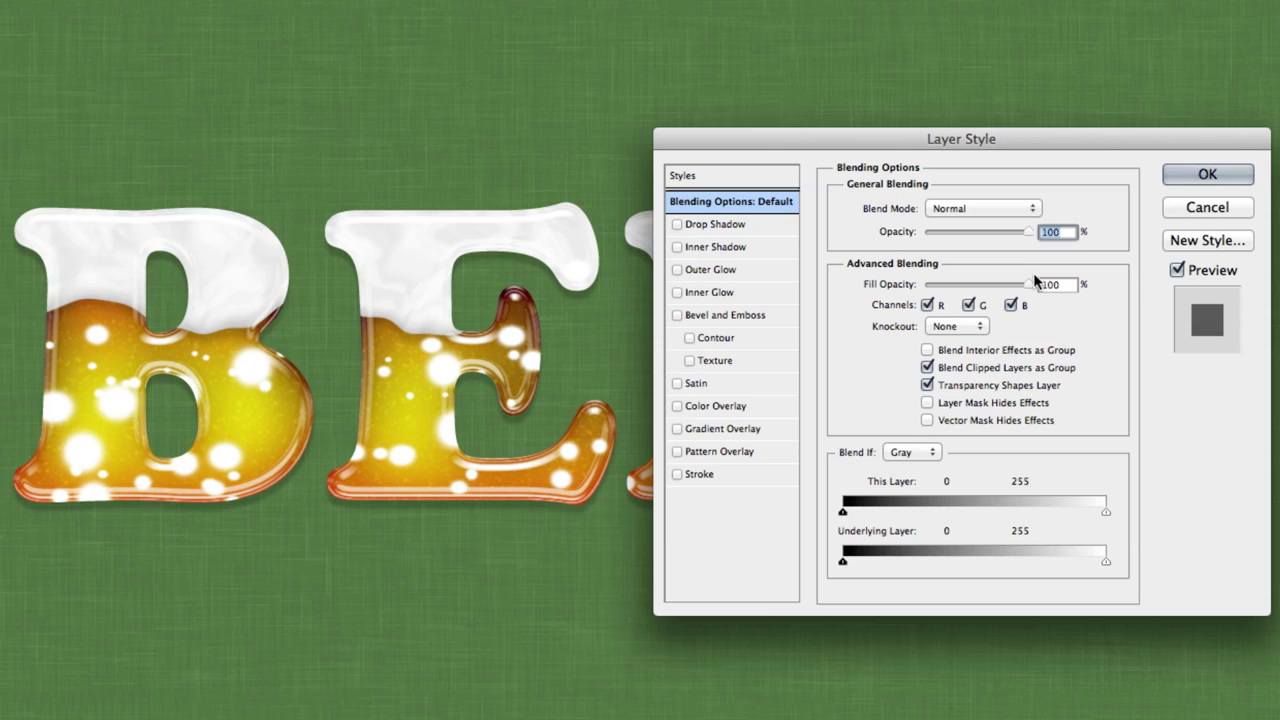
- Set the dots' fill to 0 and add Bevel and Emboss with depth 120, size 10
{"action": "left_click_drag", "start_coordinate": [1030, 280], "coordinate": [916, 281]}
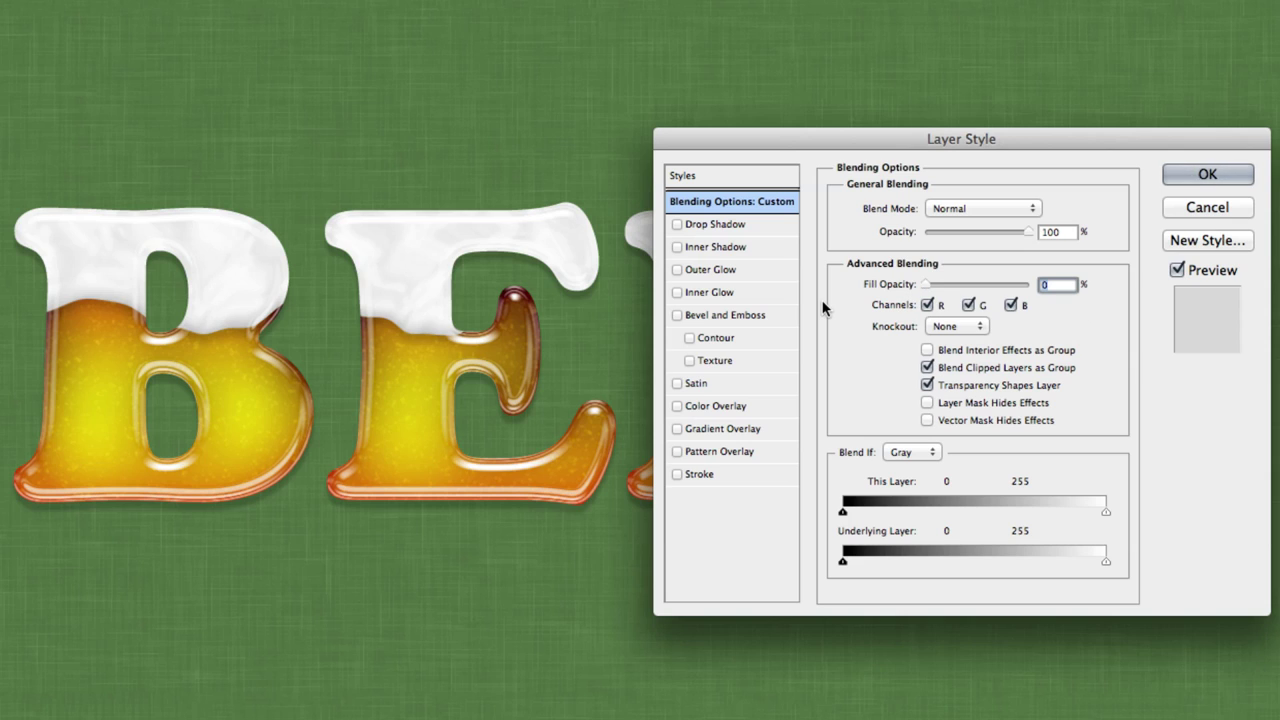
{"action": "left_click", "coordinate": [752, 318]}
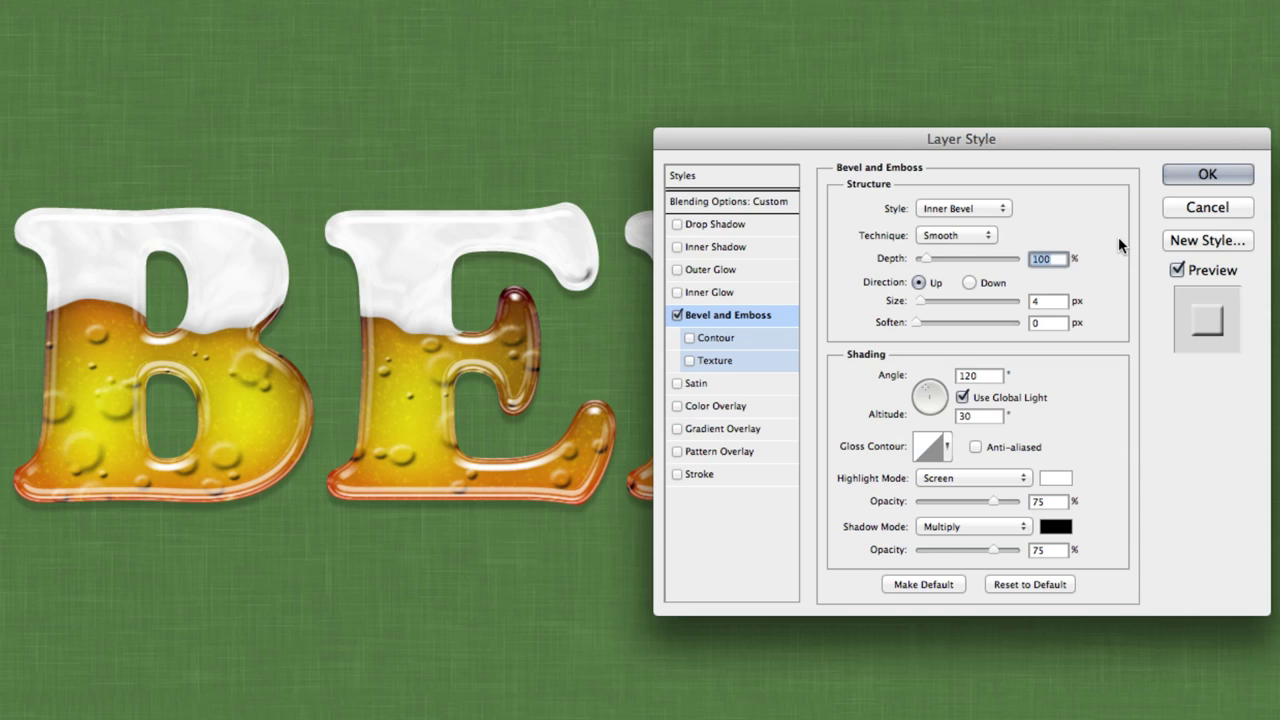
{"action": "type", "text": "120"}
{"action": "key", "text": "Tab"}
{"action": "type", "text": "10"}
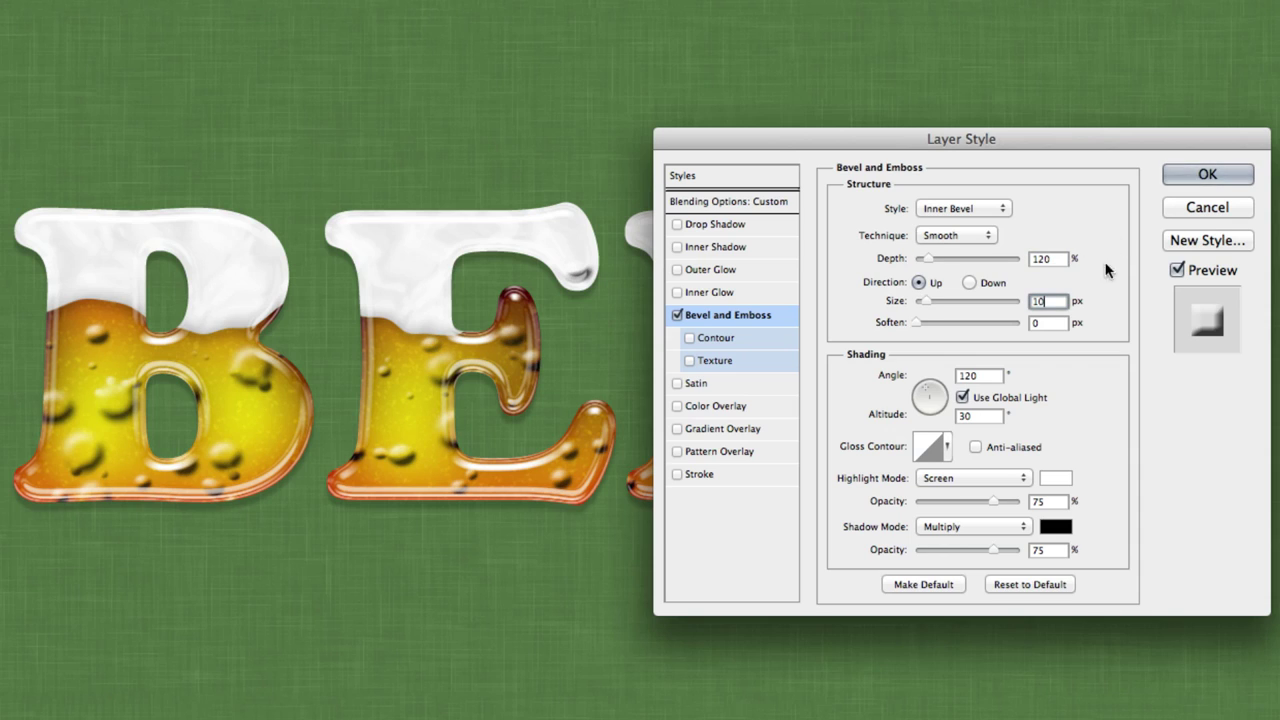
- Give the bevel its own lighting at altitude 60 and an anti-aliased Cone - Inverted gloss contour
{"action": "left_click", "coordinate": [1020, 397]}
{"action": "left_click", "coordinate": [987, 377]}
{"action": "left_click", "coordinate": [976, 416]}
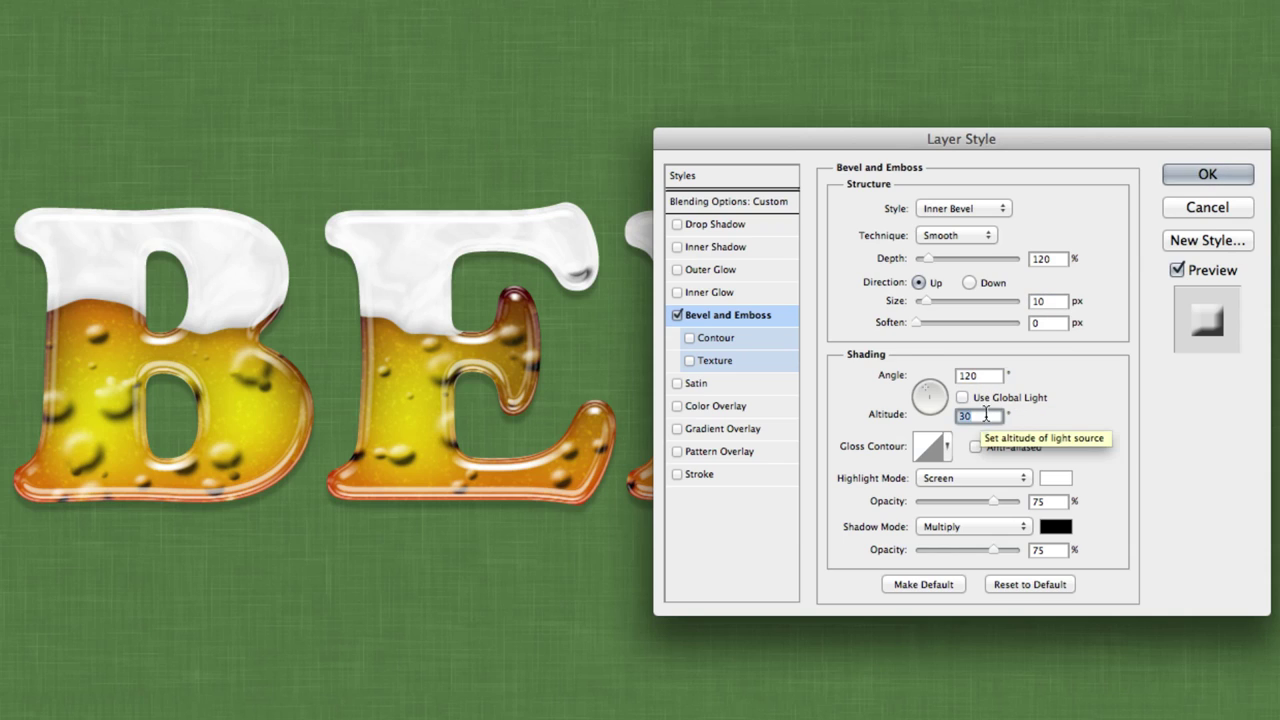
{"action": "type", "text": "60"}
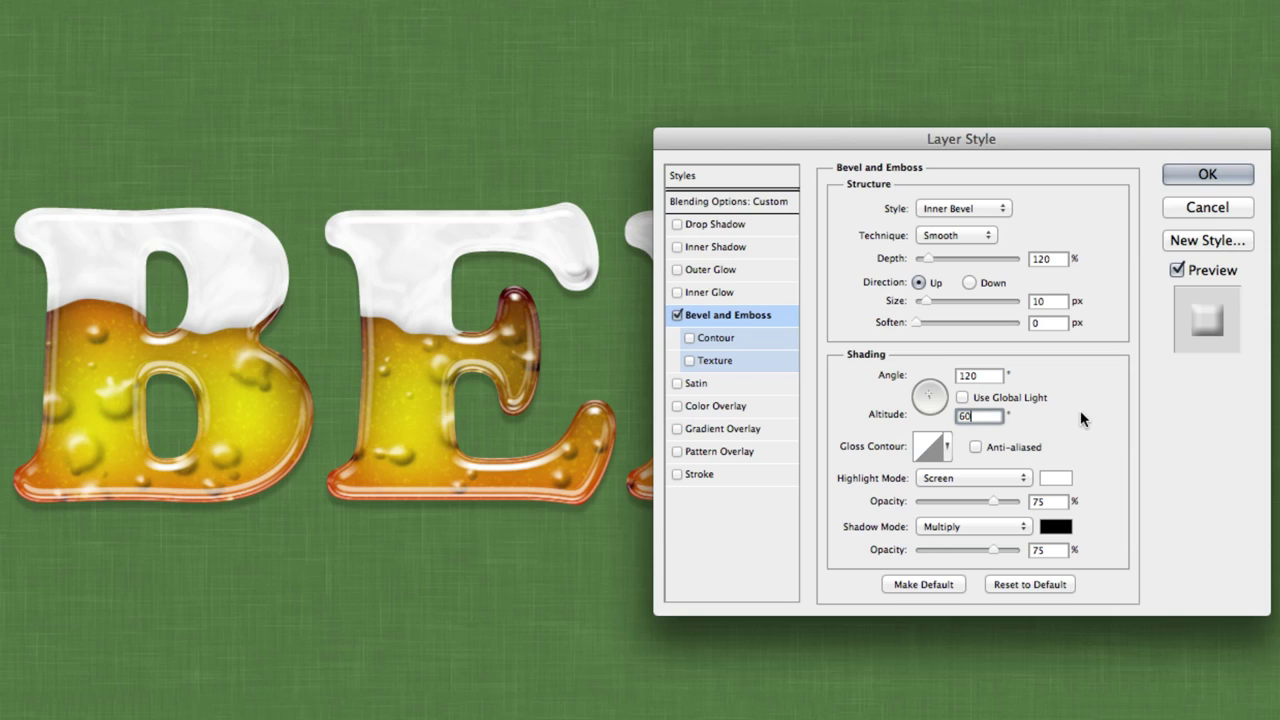
{"action": "left_click", "coordinate": [947, 449]}
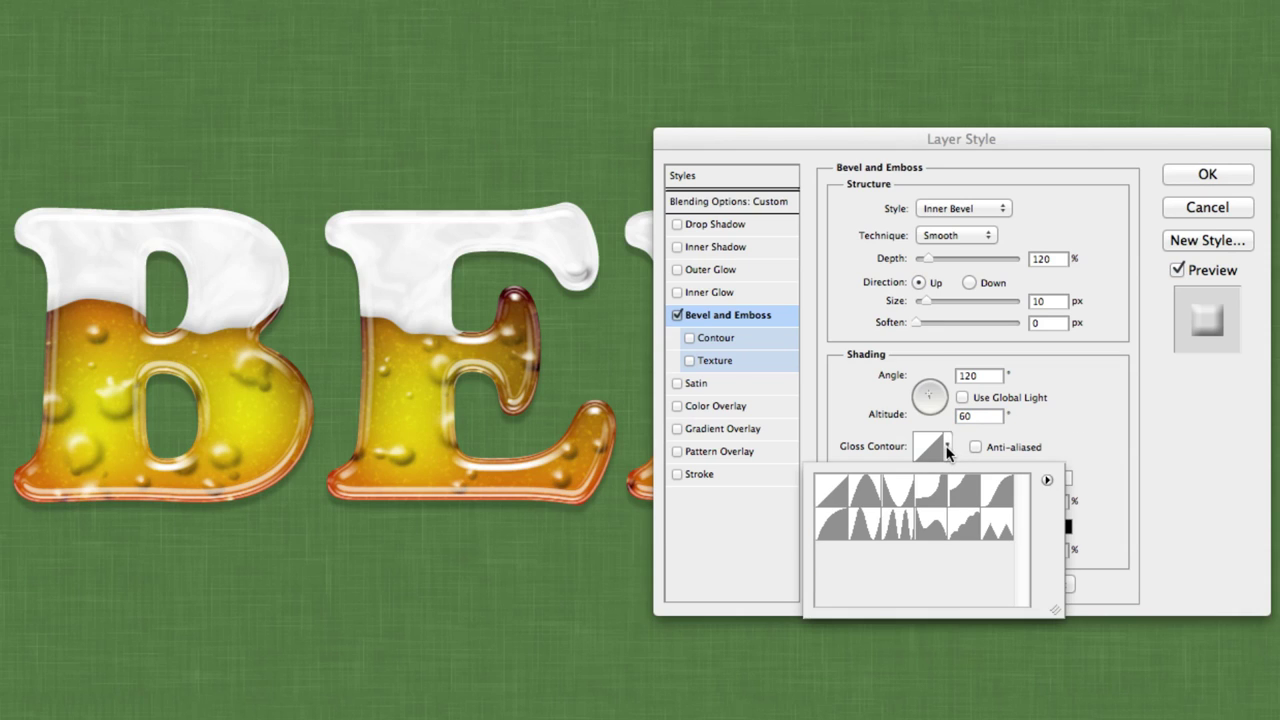
{"action": "left_click", "coordinate": [898, 487]}
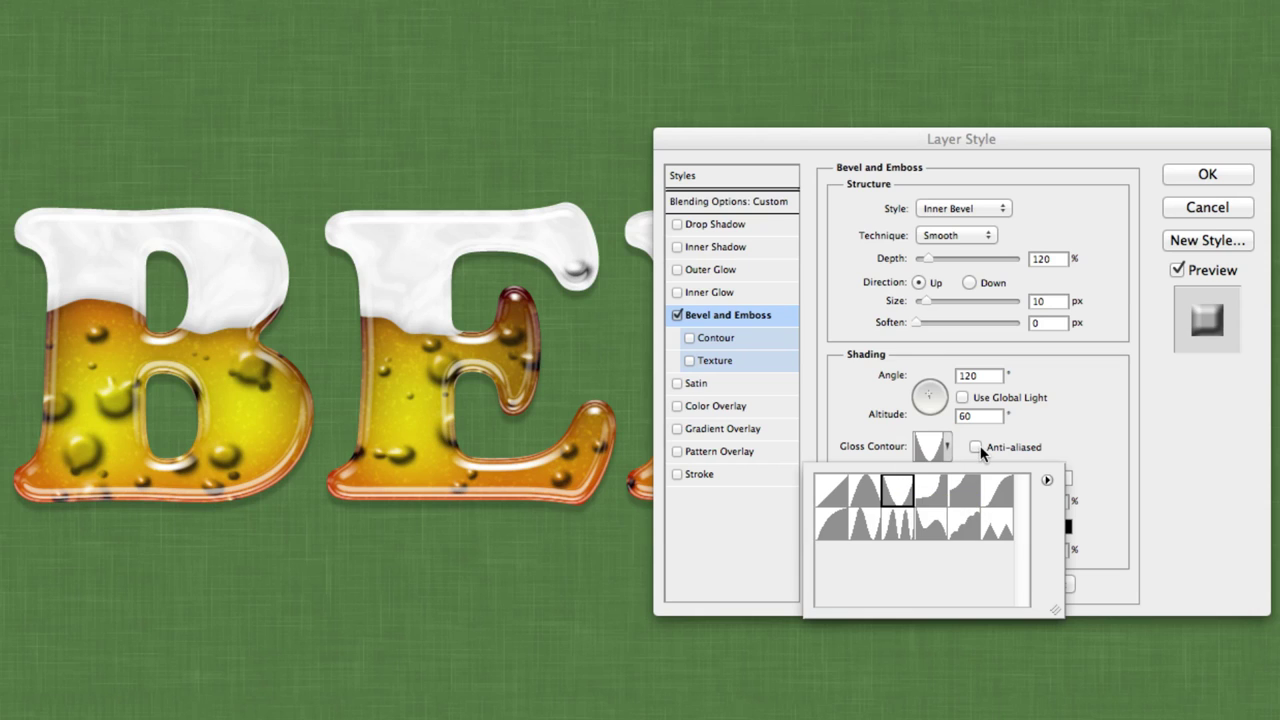
{"action": "left_click", "coordinate": [977, 452]}
{"action": "left_click", "coordinate": [977, 450]}
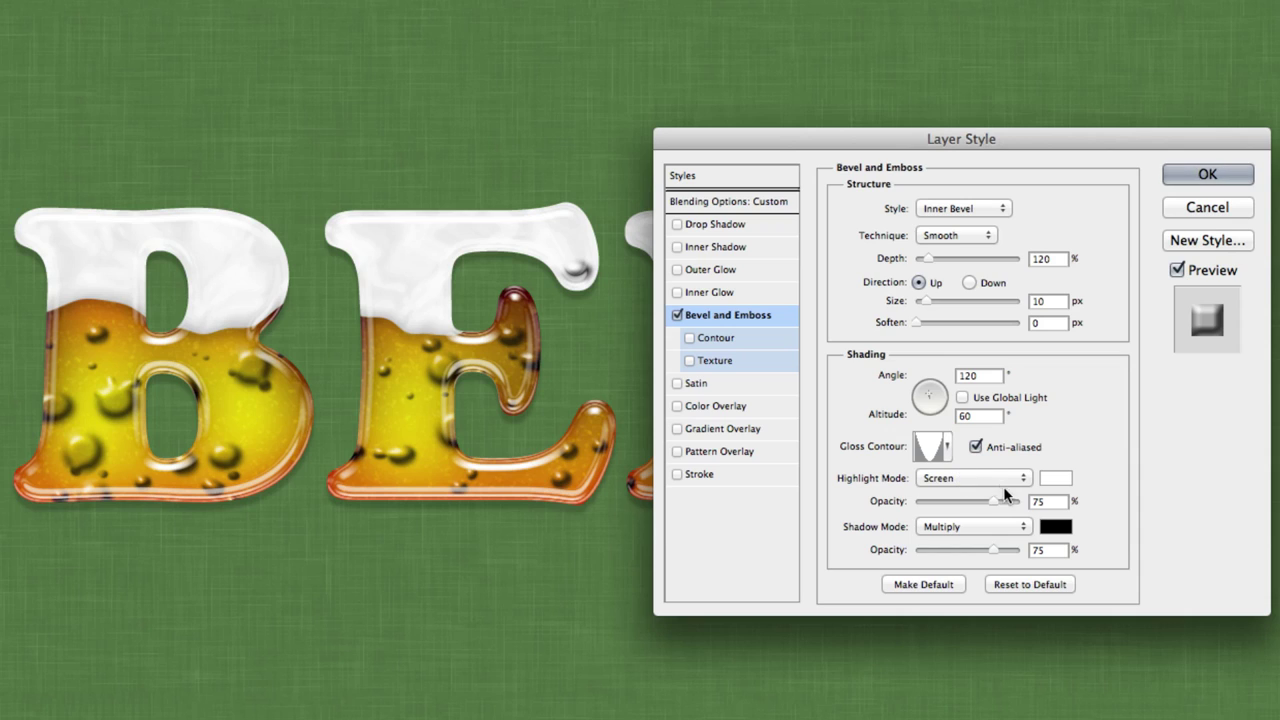
- Set highlight opacity to 100%, shadow to Soft Light at 25%, and enable Contour
{"action": "left_click_drag", "start_coordinate": [996, 500], "coordinate": [1019, 501]}
{"action": "left_click", "coordinate": [989, 521]}
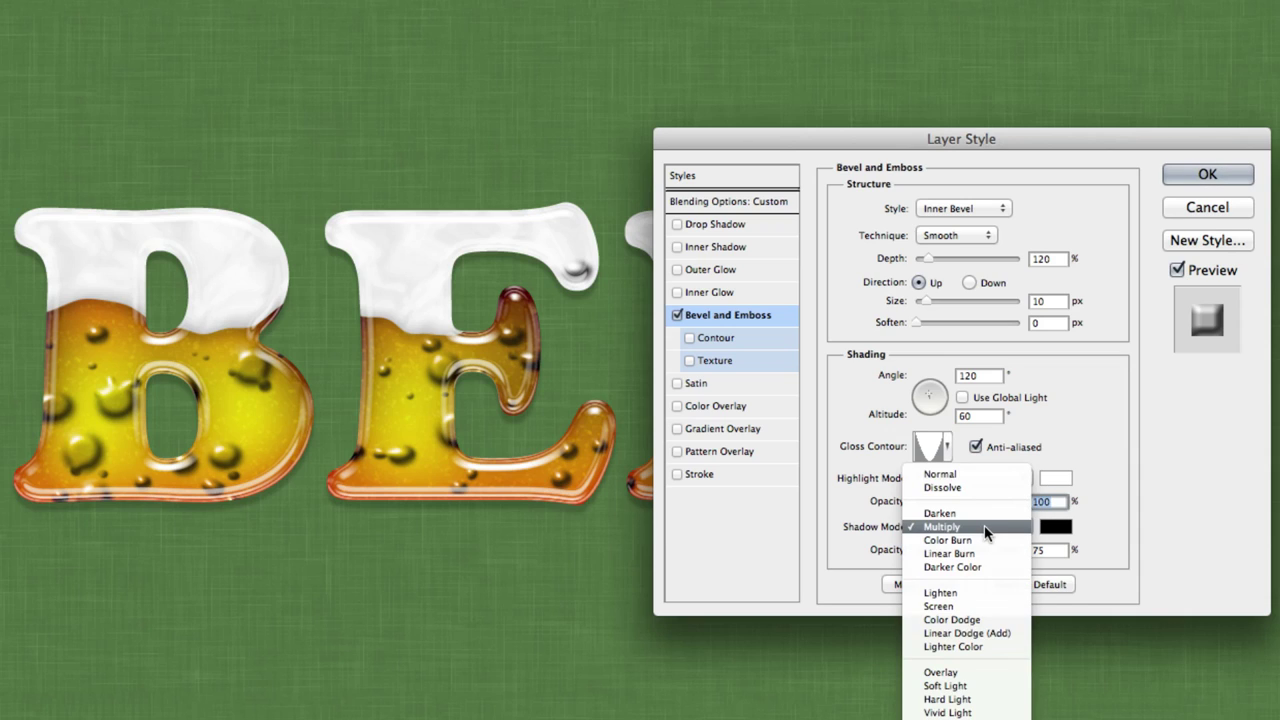
{"action": "left_click", "coordinate": [980, 686]}
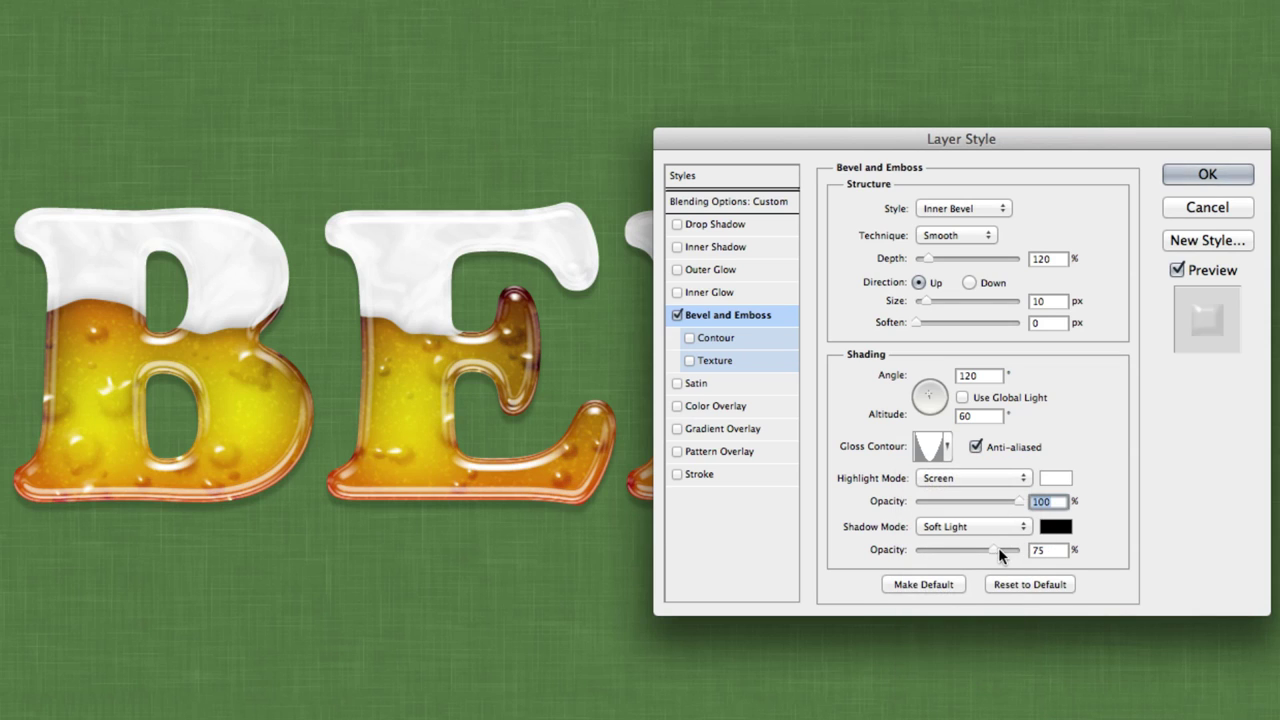
{"action": "double_click", "coordinate": [1040, 549]}
{"action": "type", "text": "25"}
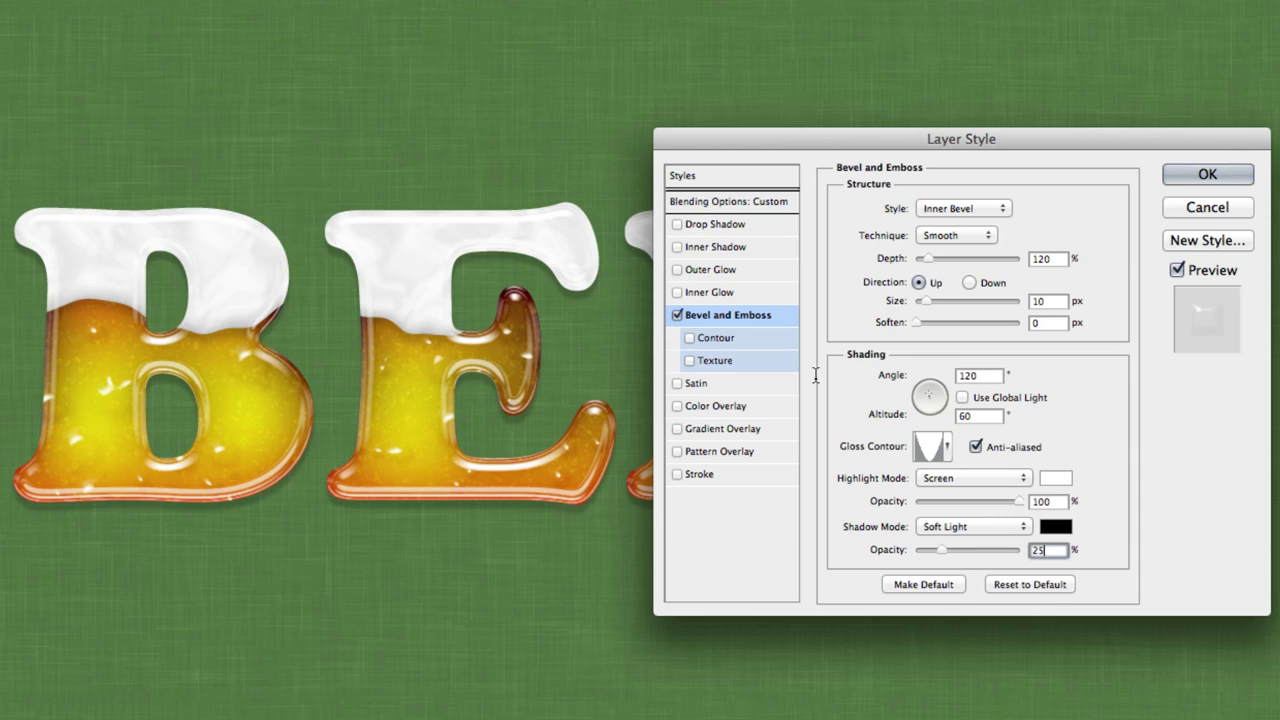
{"action": "left_click", "coordinate": [731, 337]}
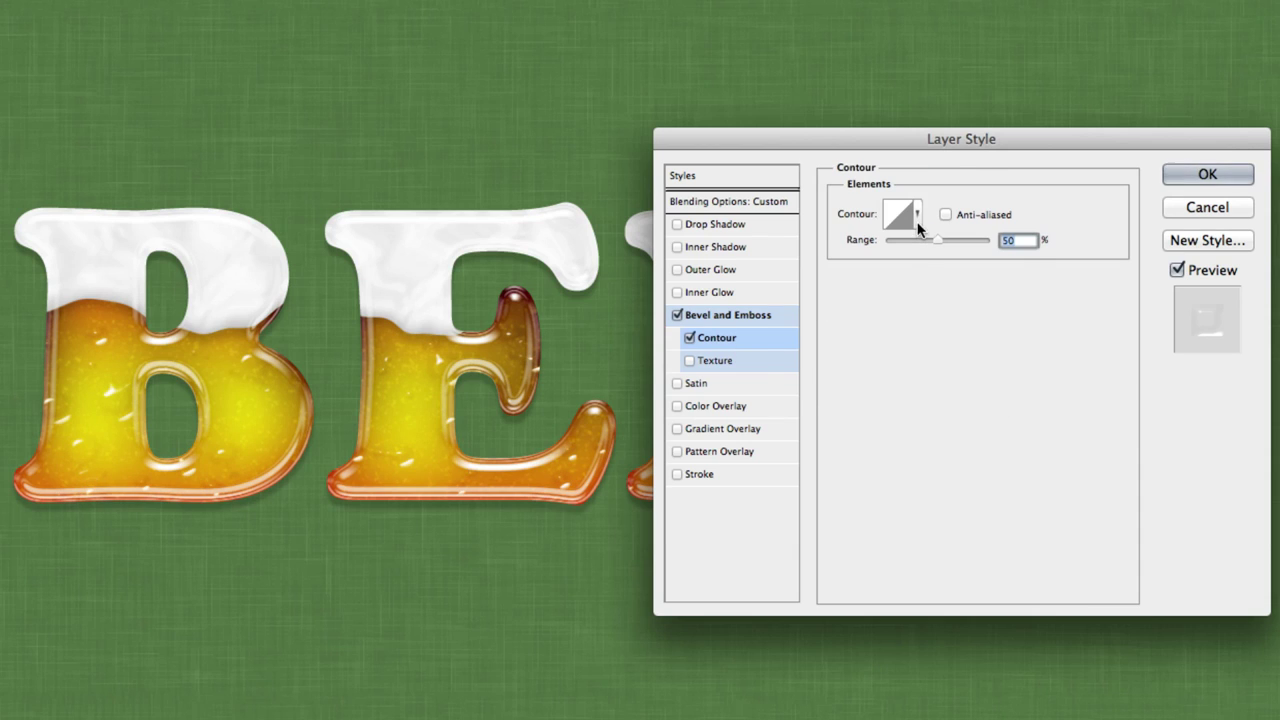
- Give the bubbles an anti-aliased ringed contour edge with Range 100
{"action": "left_click", "coordinate": [916, 220]}
{"action": "left_click", "coordinate": [866, 258]}
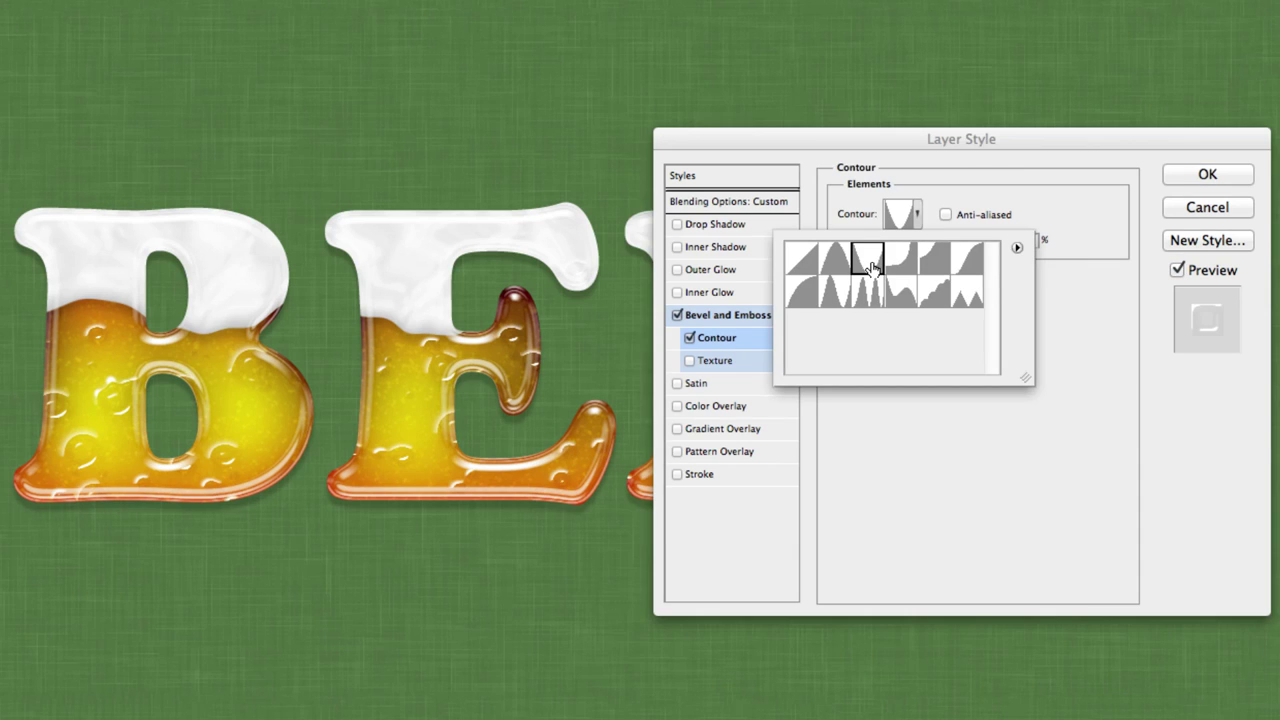
{"action": "left_click", "coordinate": [962, 215]}
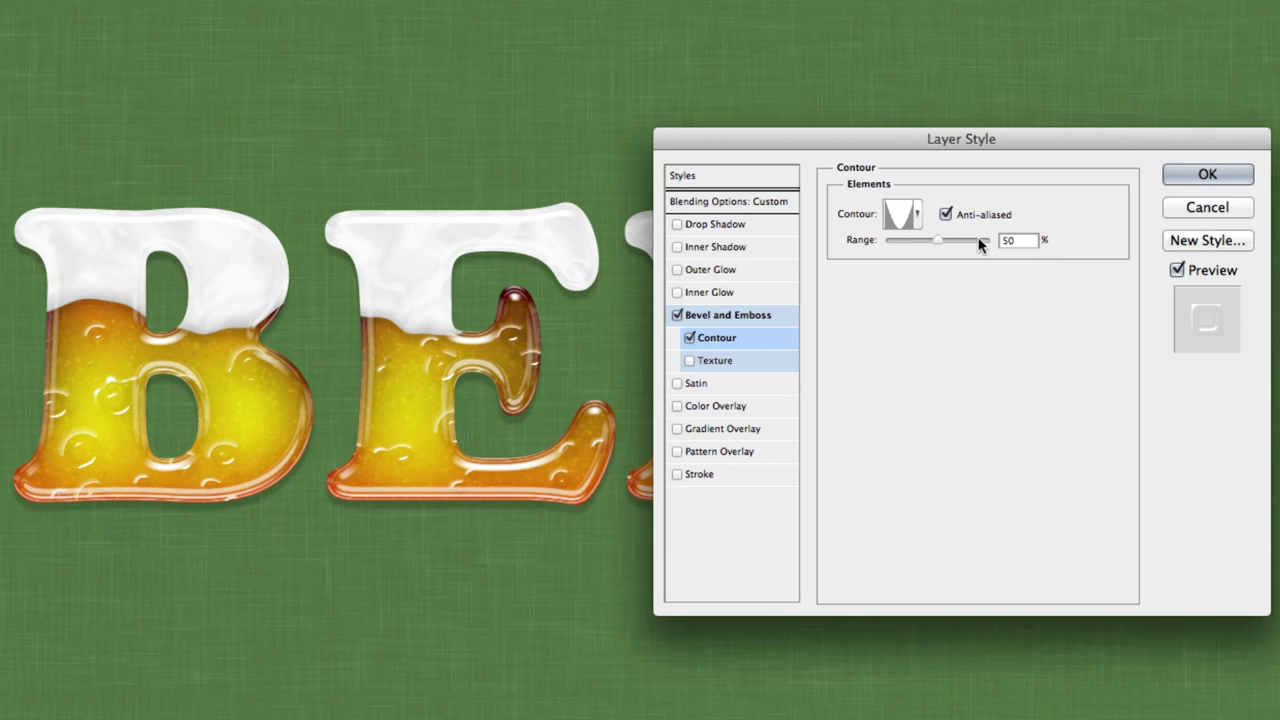
{"action": "left_click_drag", "start_coordinate": [933, 240], "coordinate": [990, 240]}
- Add a white Soft Light Inner Glow at 100% opacity
{"action": "left_click", "coordinate": [718, 293]}
{"action": "left_click", "coordinate": [939, 207]}
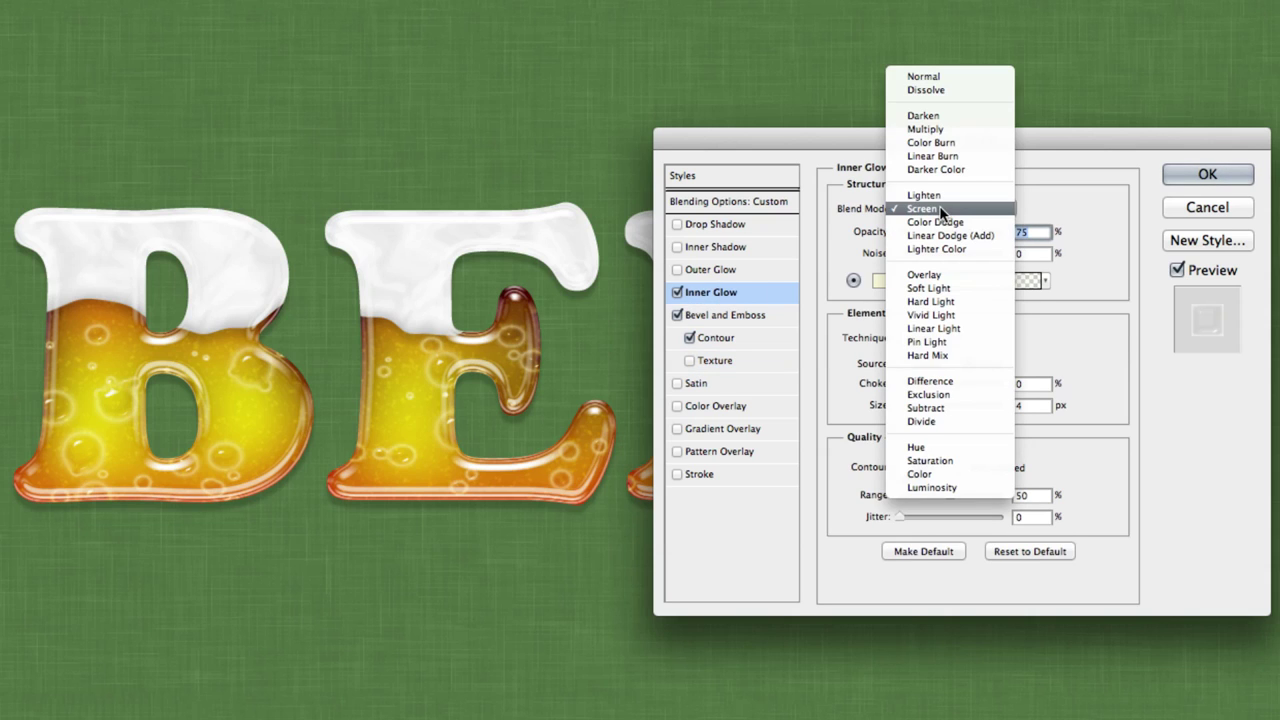
{"action": "left_click", "coordinate": [929, 288]}
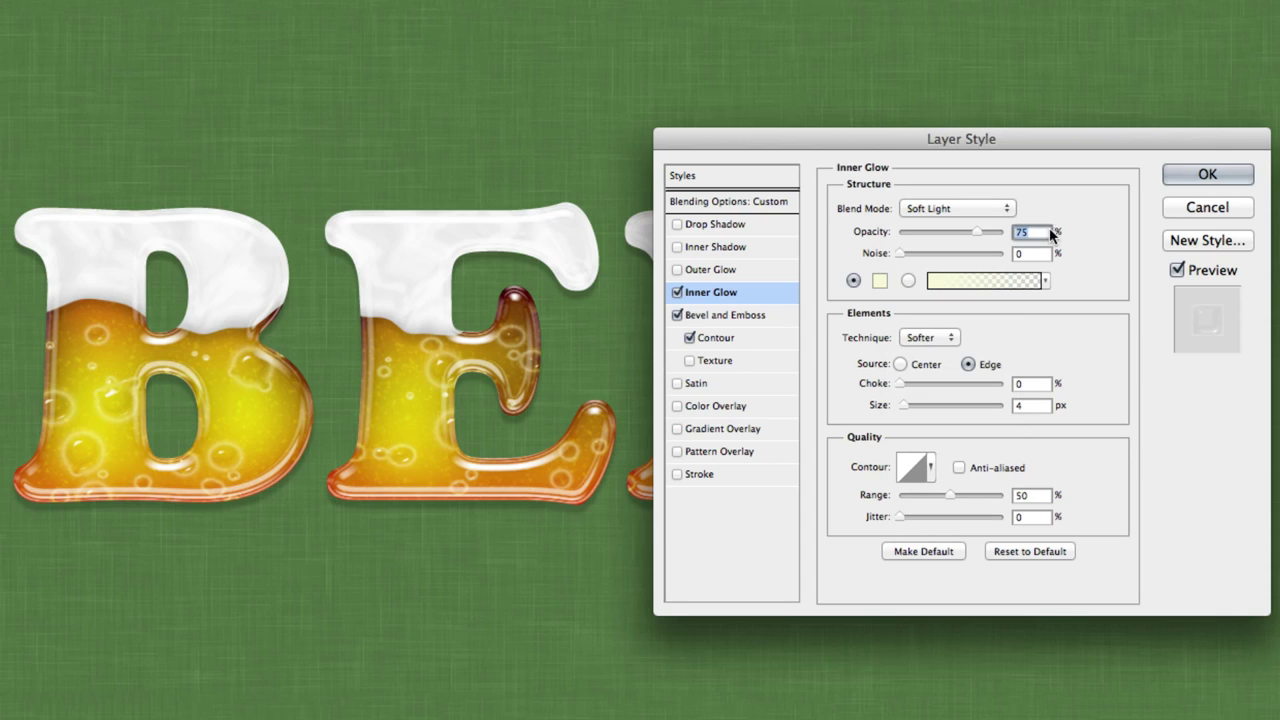
{"action": "type", "text": "100"}
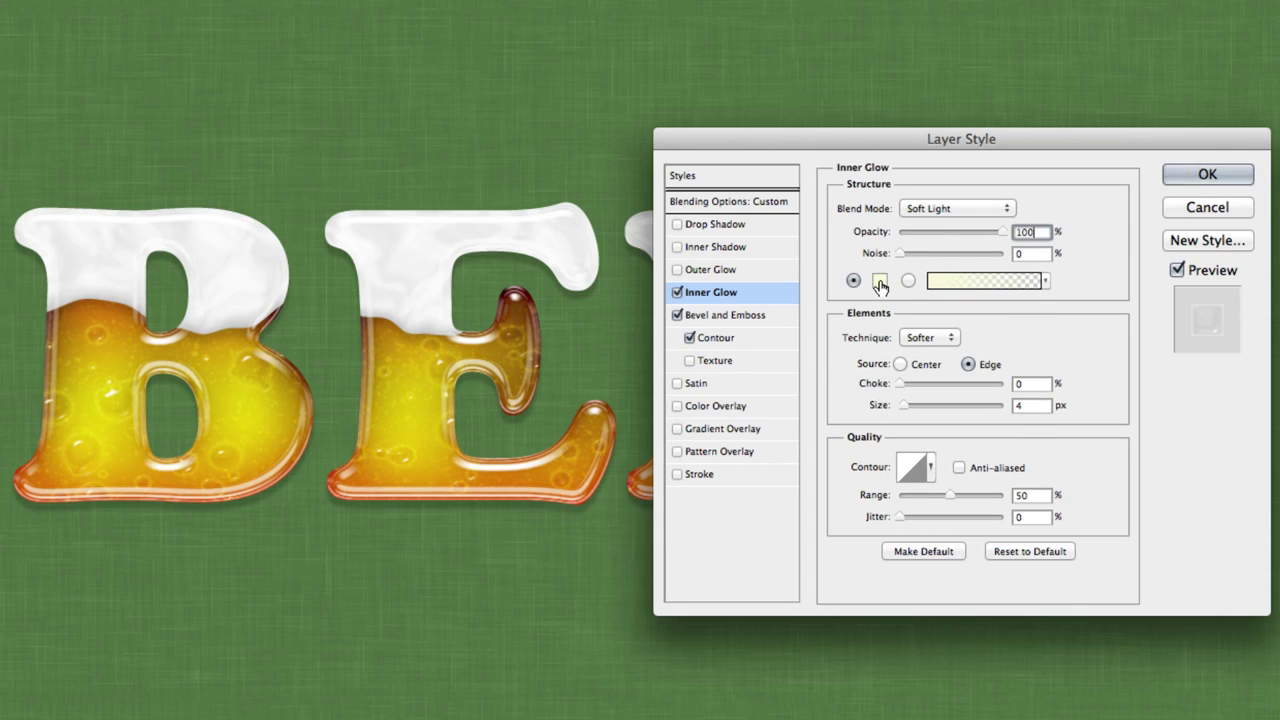
{"action": "left_click", "coordinate": [880, 280]}
{"action": "left_click_drag", "start_coordinate": [844, 305], "coordinate": [707, 210]}
{"action": "key", "text": "Return"}
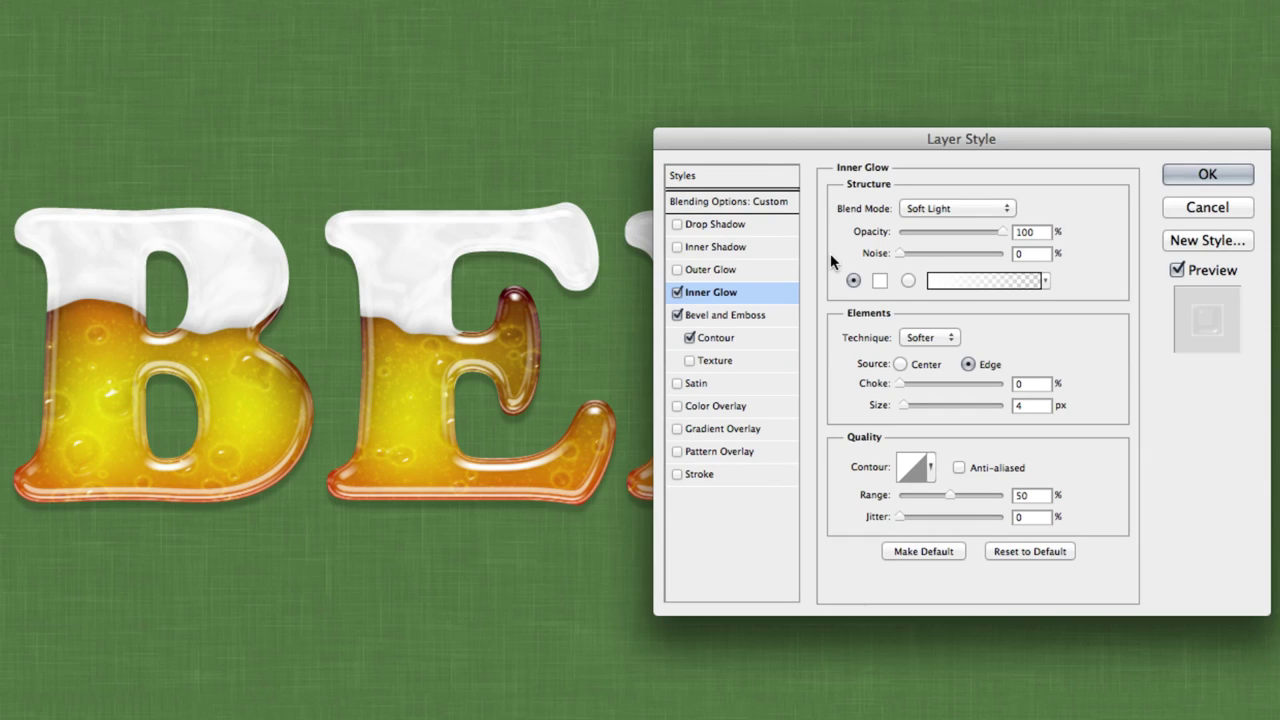
- Make the inner glow come from the Center with Size 16 and Range 35, then apply the style
{"action": "left_click", "coordinate": [900, 364]}
{"action": "double_click", "coordinate": [1040, 409]}
{"action": "type", "text": "16"}
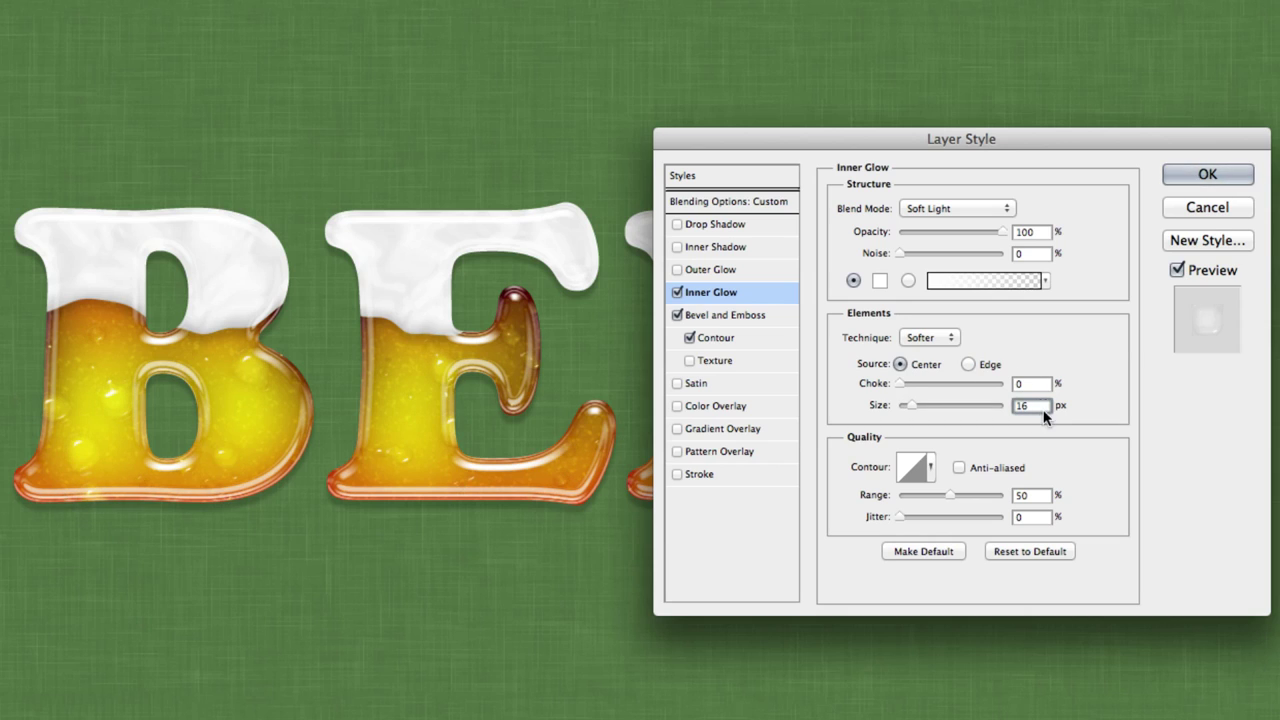
{"action": "double_click", "coordinate": [1045, 495]}
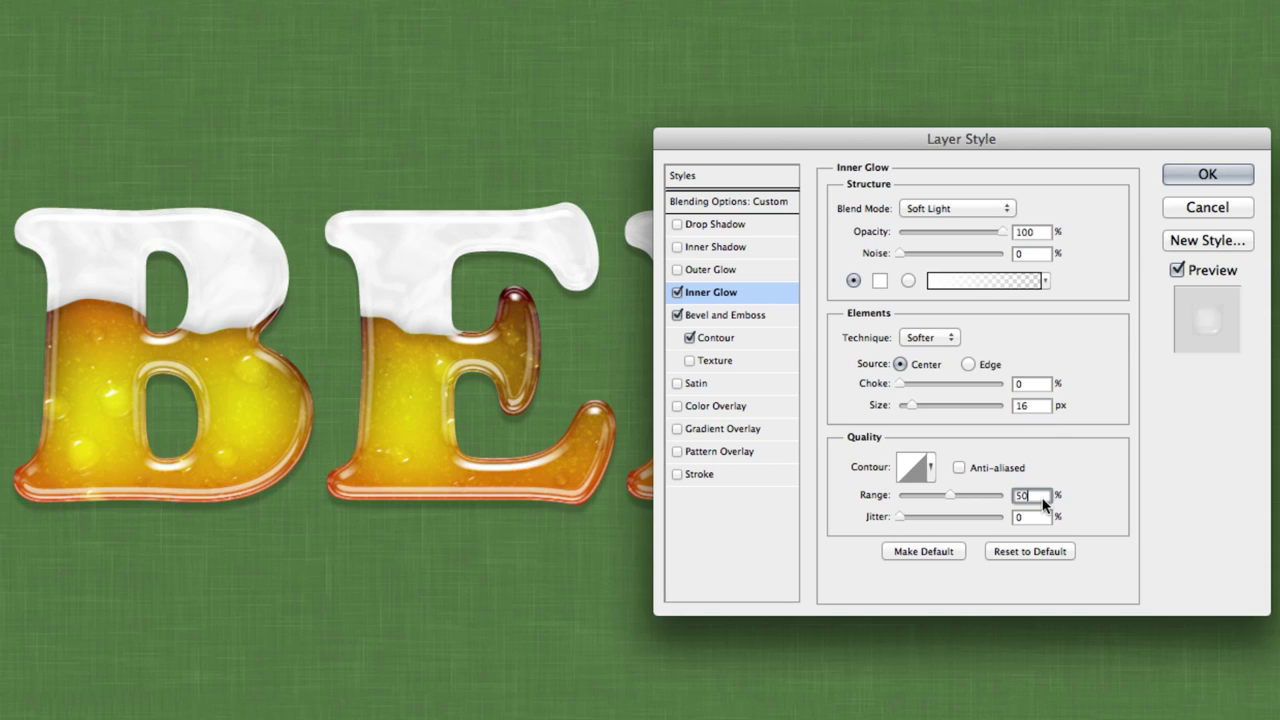
{"action": "type", "text": "35"}
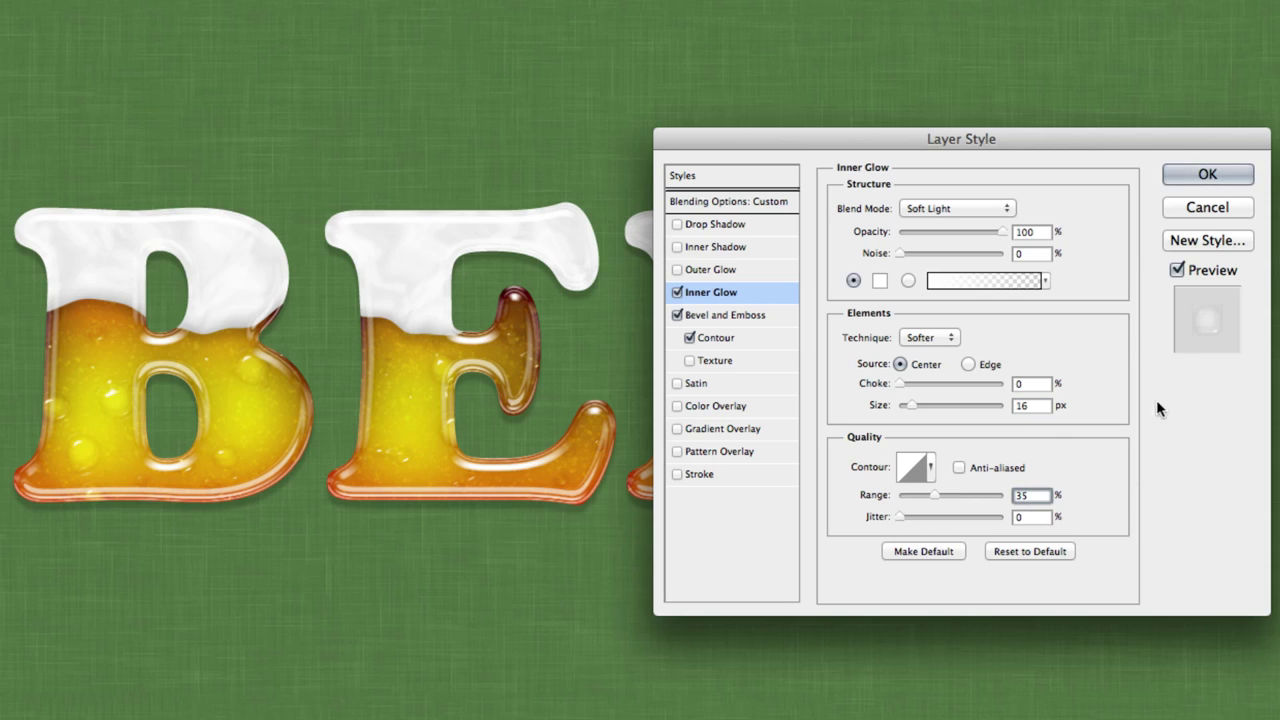
{"action": "left_click", "coordinate": [1207, 176]}
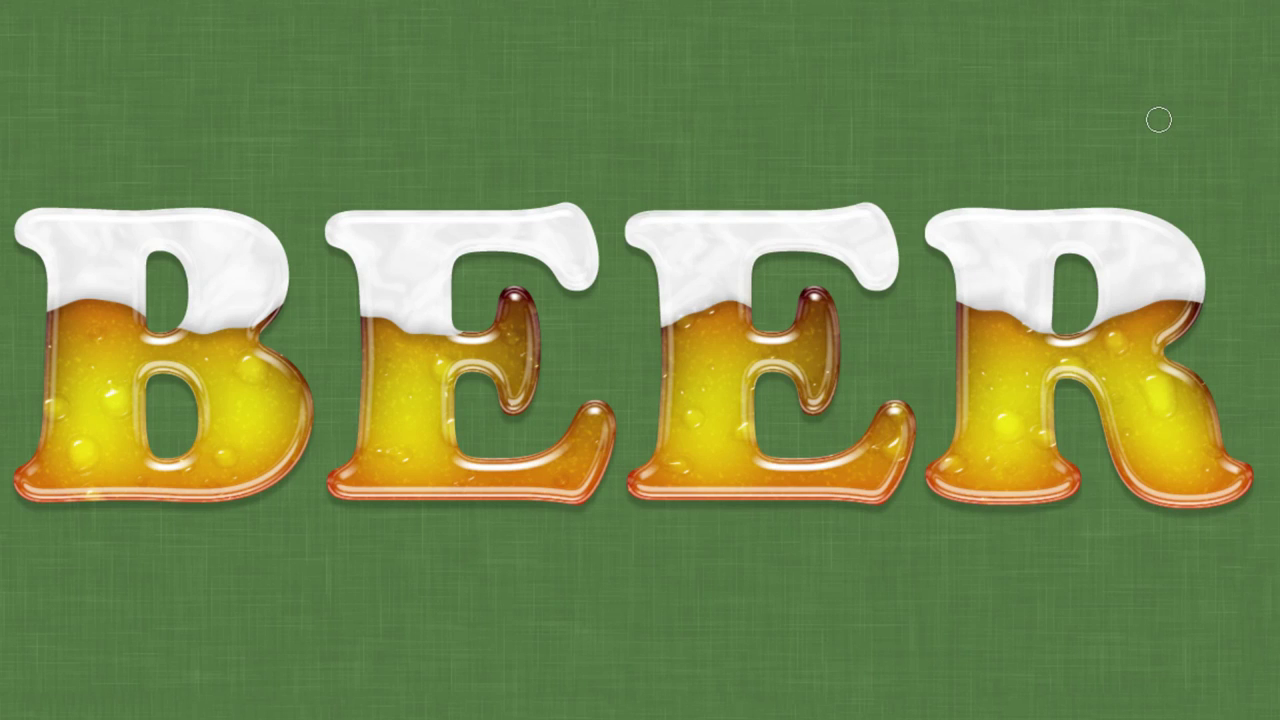